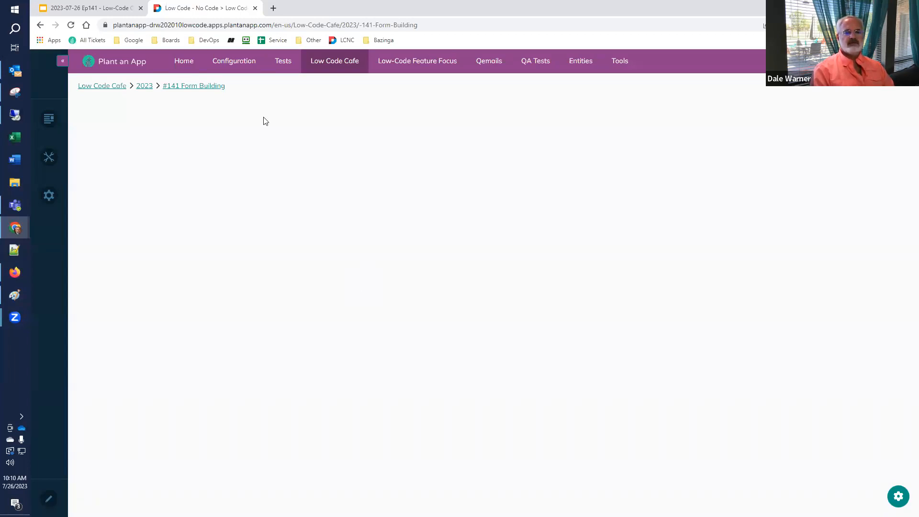
{"action": "mouse_move", "coordinate": [231, 64]}
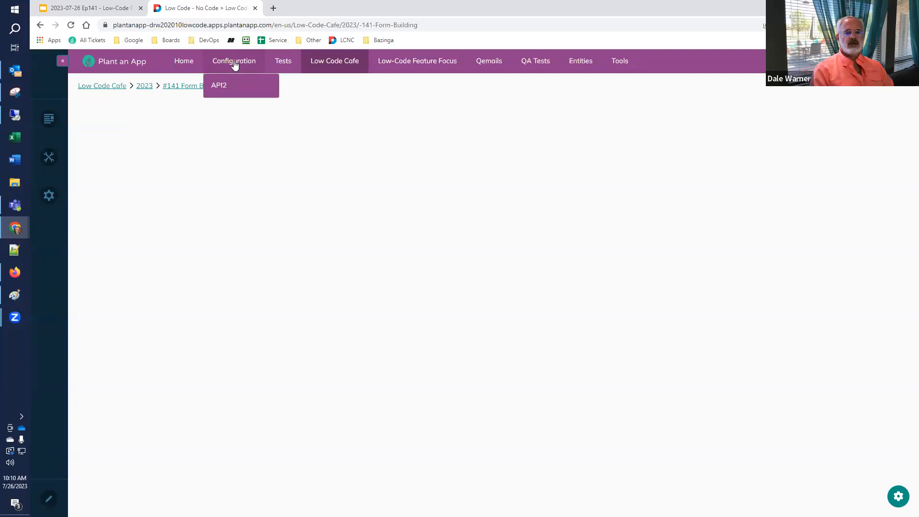
{"action": "right_click", "coordinate": [236, 62]}
{"action": "left_click", "coordinate": [253, 68]}
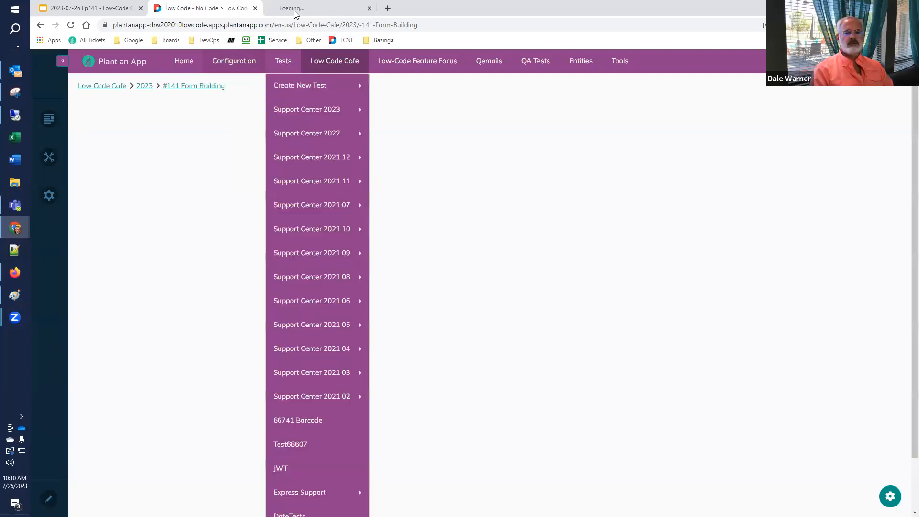
{"action": "left_click", "coordinate": [296, 8]}
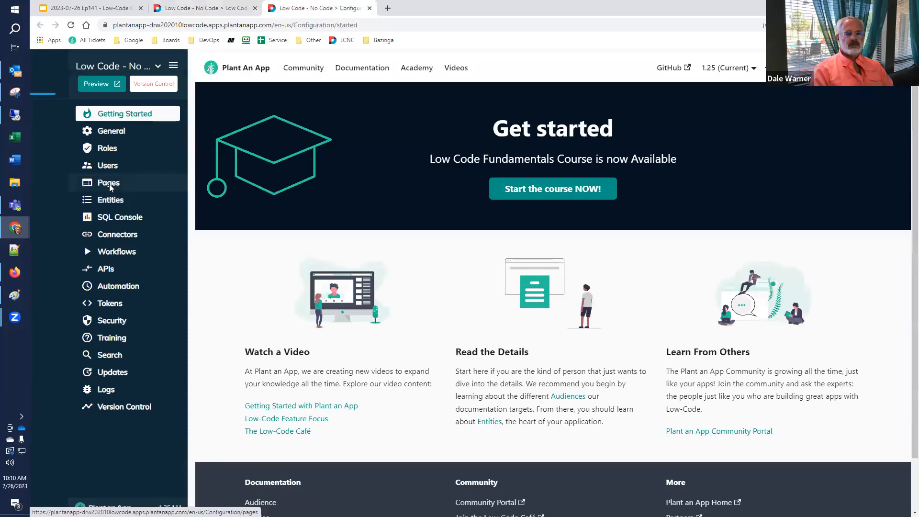
{"action": "left_click", "coordinate": [111, 186]}
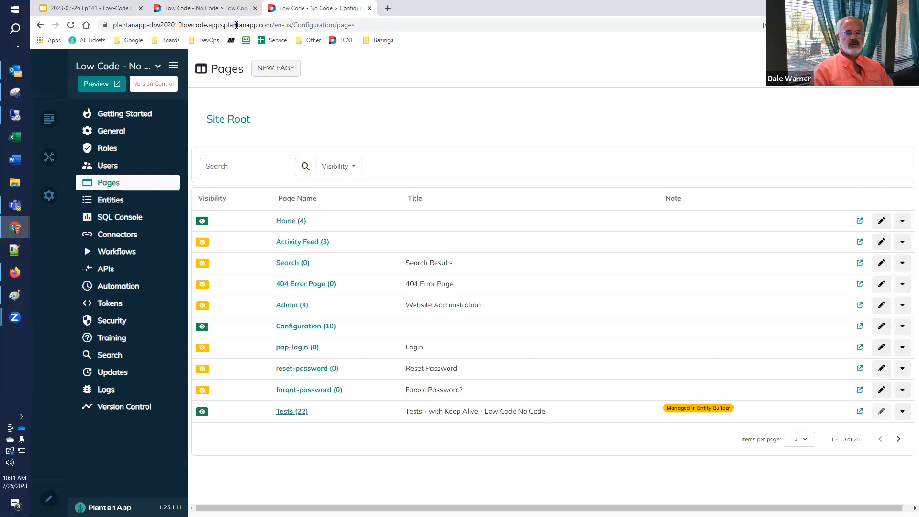
{"action": "left_click", "coordinate": [369, 8]}
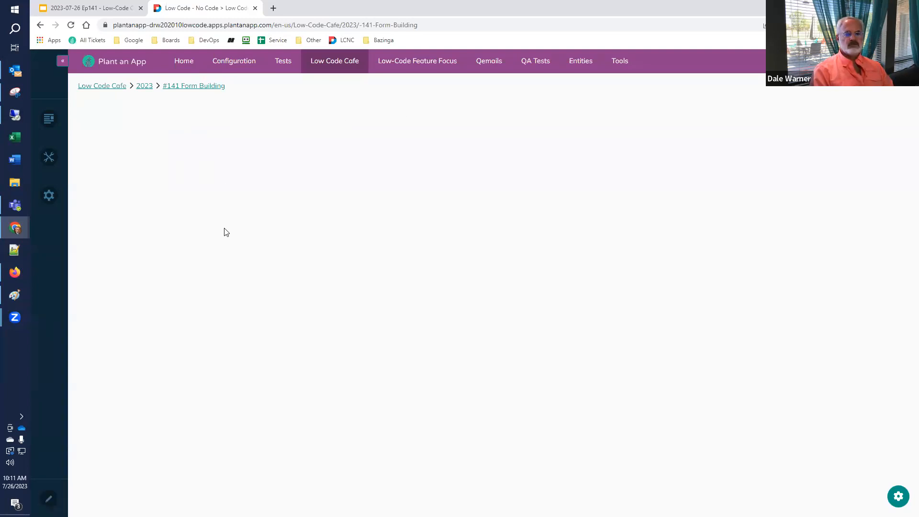
{"action": "left_click", "coordinate": [114, 9]}
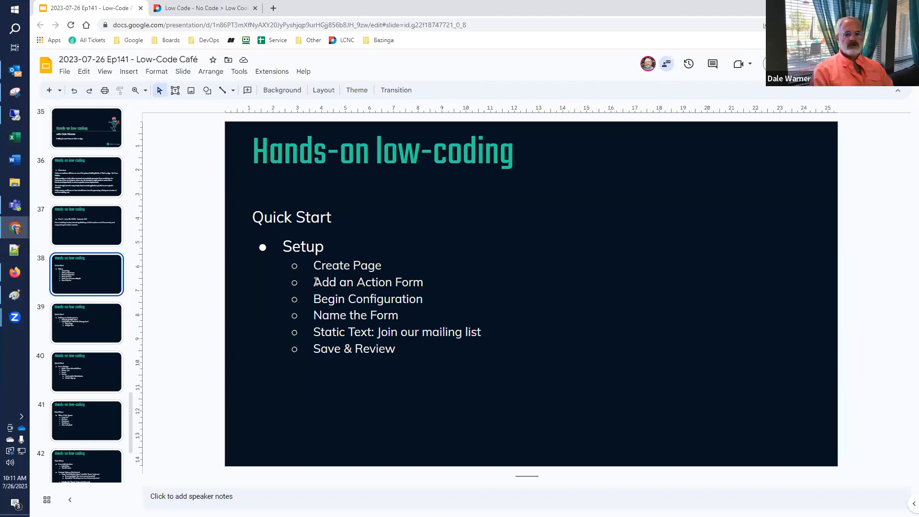
{"action": "left_click", "coordinate": [226, 10]}
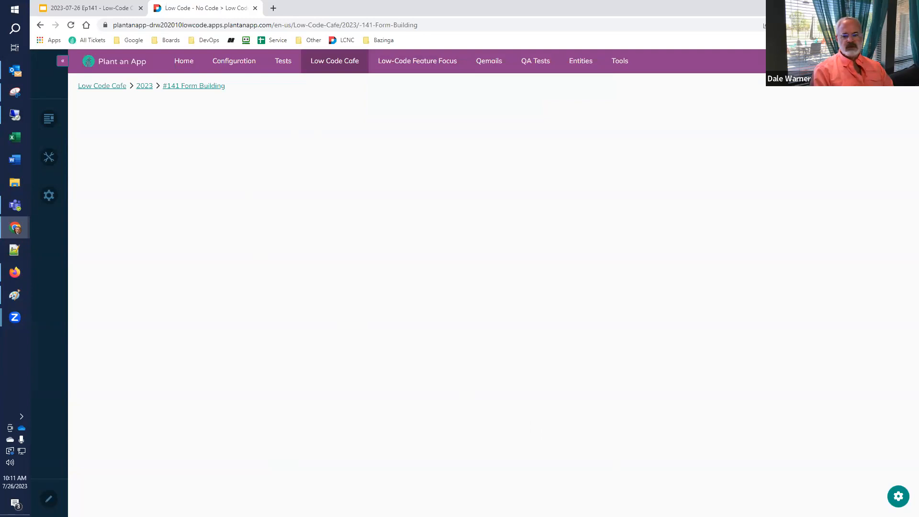
Toggle the gear panel, then switch the #141 Form Building page into edit mode.
{"action": "left_click", "coordinate": [898, 497]}
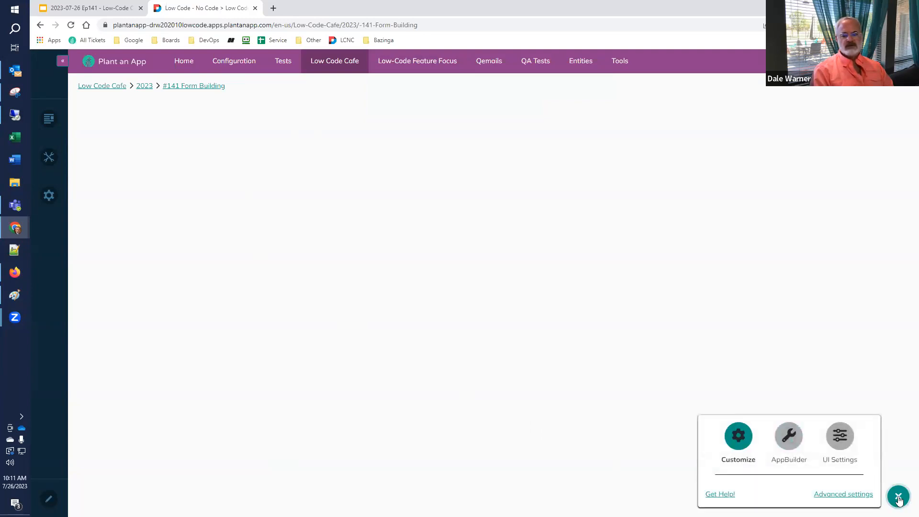
{"action": "left_click", "coordinate": [899, 474]}
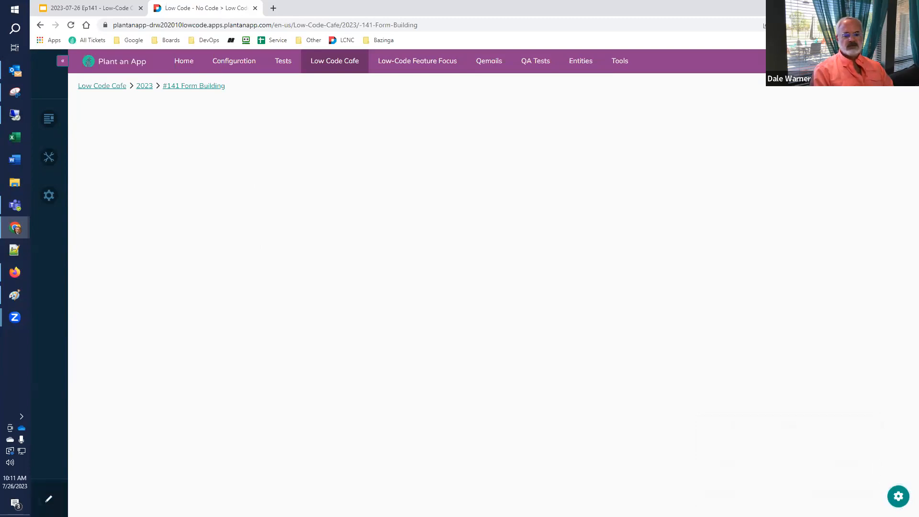
{"action": "left_click", "coordinate": [48, 499]}
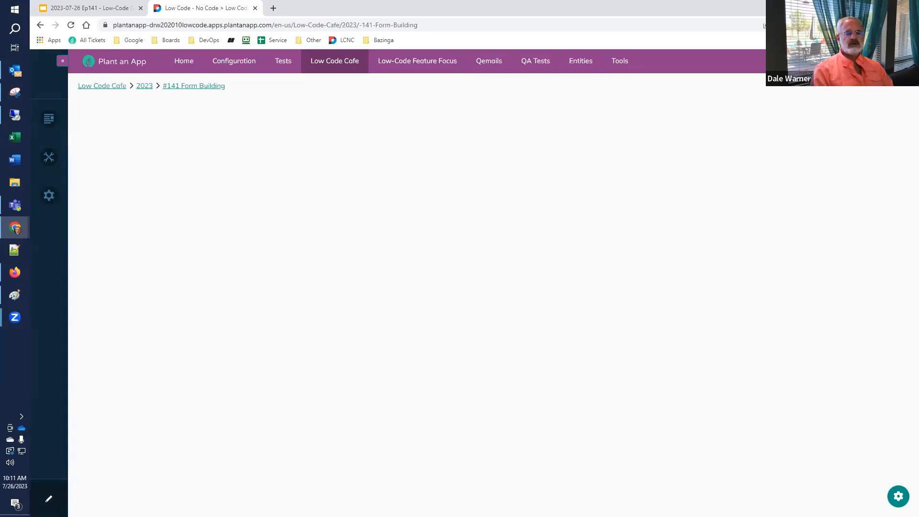
{"action": "left_click", "coordinate": [49, 498]}
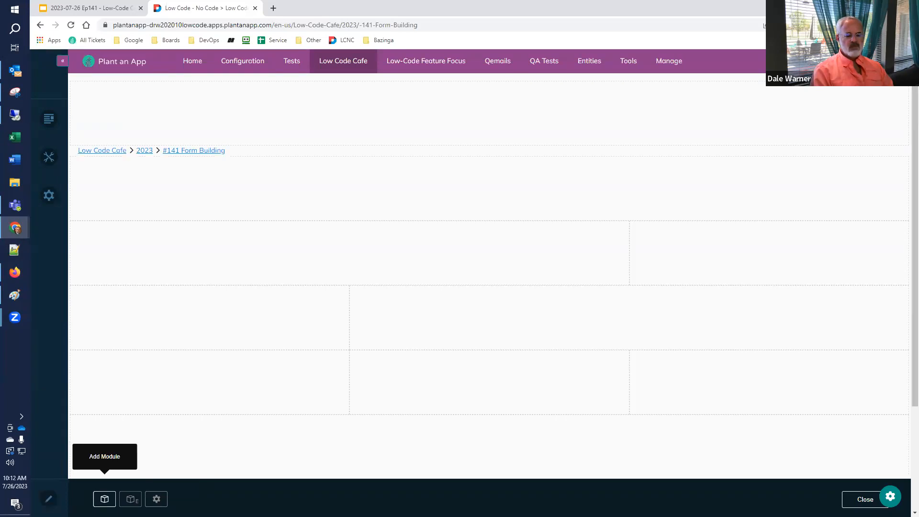
Pick avt.ActionForm from the module list and drop it into the top content pane.
{"action": "left_click", "coordinate": [105, 498]}
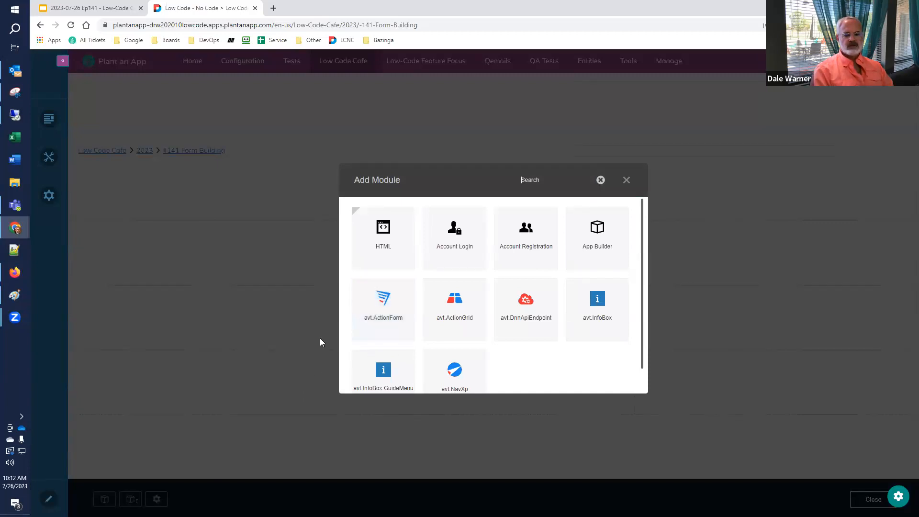
{"action": "left_click", "coordinate": [383, 311]}
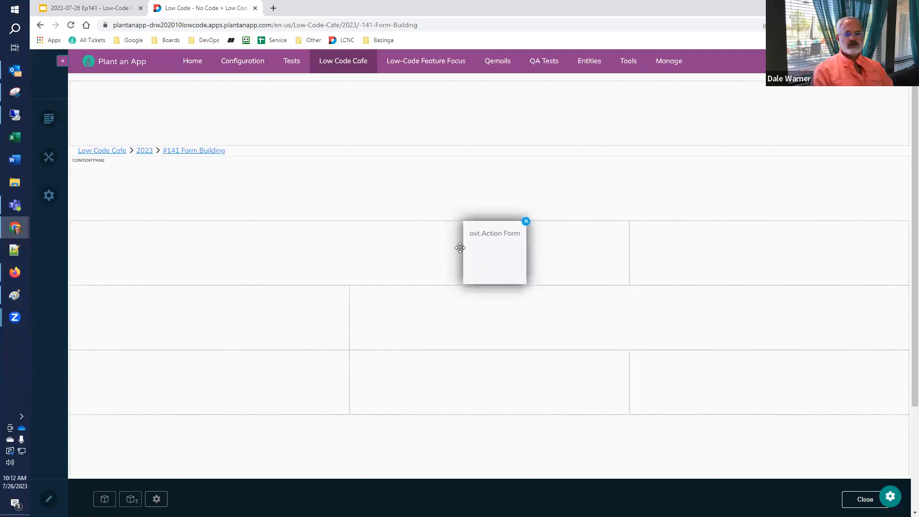
{"action": "left_click", "coordinate": [421, 188]}
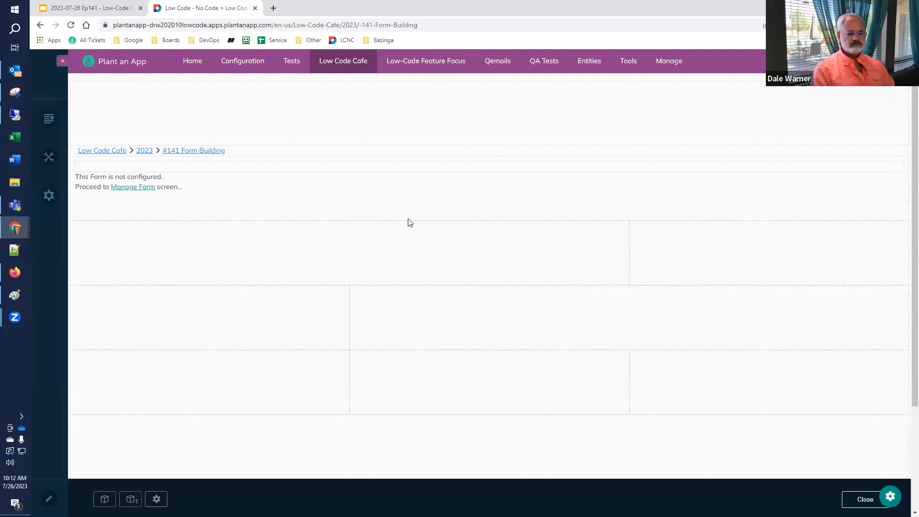
Consult the setup slides, then open Manage Form on the unconfigured Action Form.
{"action": "left_click", "coordinate": [116, 14]}
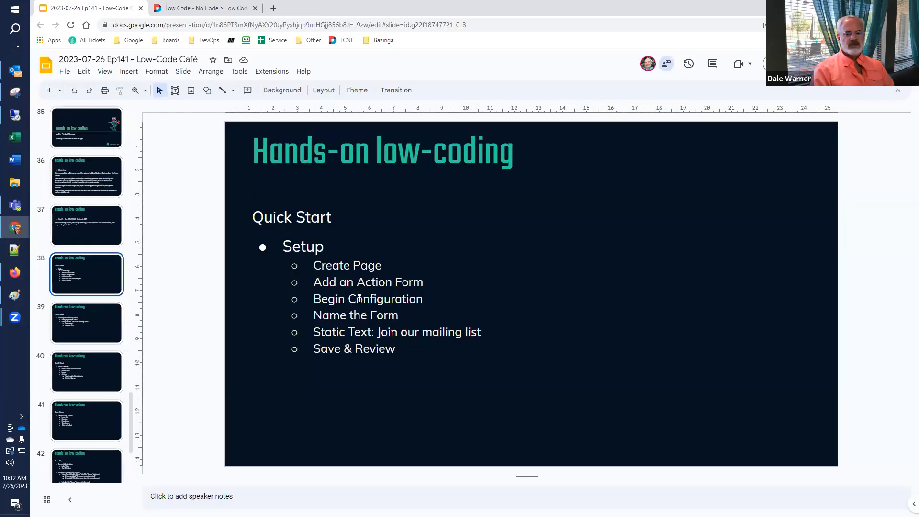
{"action": "left_click", "coordinate": [205, 8]}
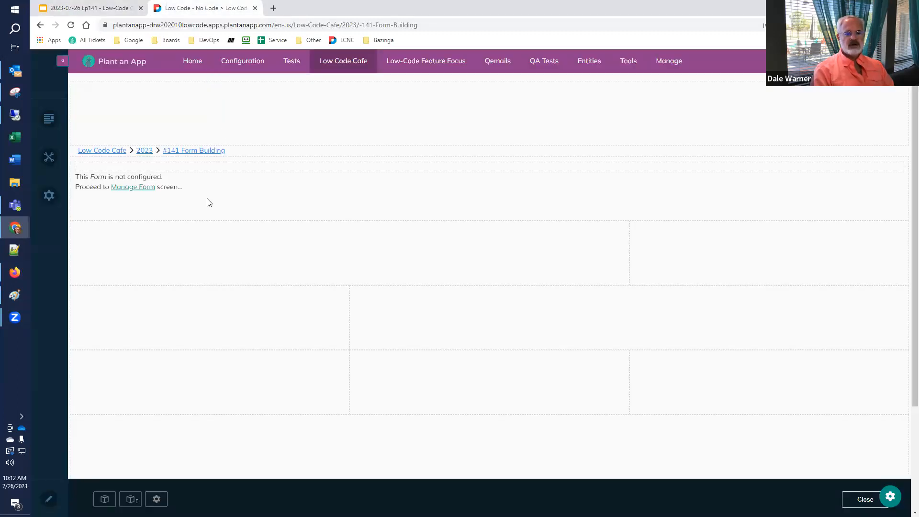
{"action": "left_click", "coordinate": [128, 192]}
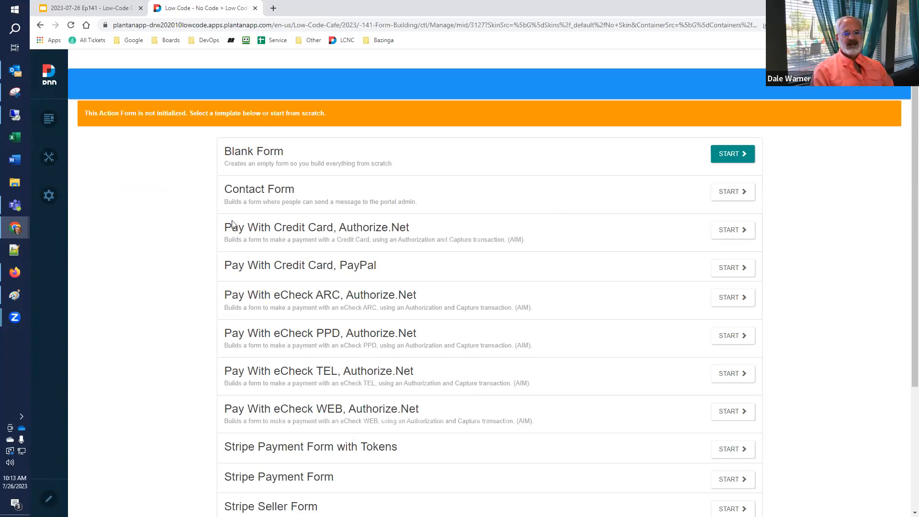
Choose START next to the Blank Form template.
{"action": "left_click", "coordinate": [736, 156]}
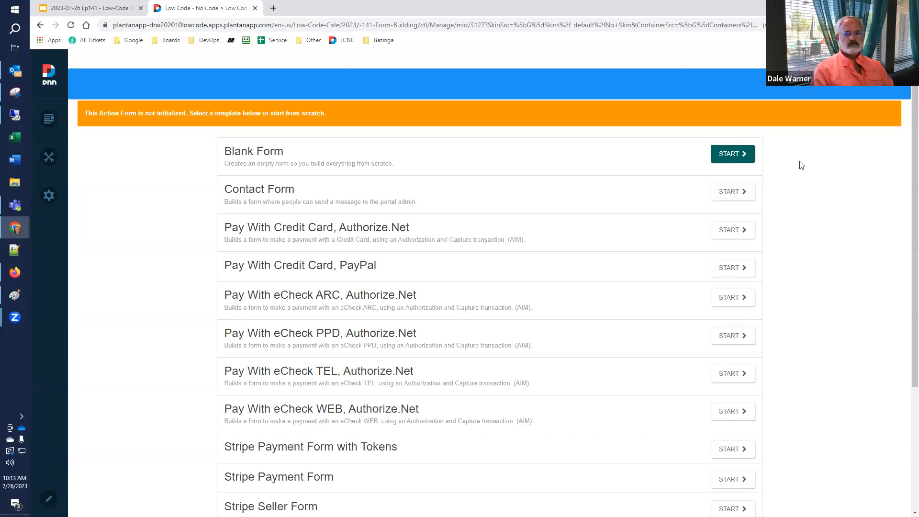
{"action": "left_click", "coordinate": [736, 156]}
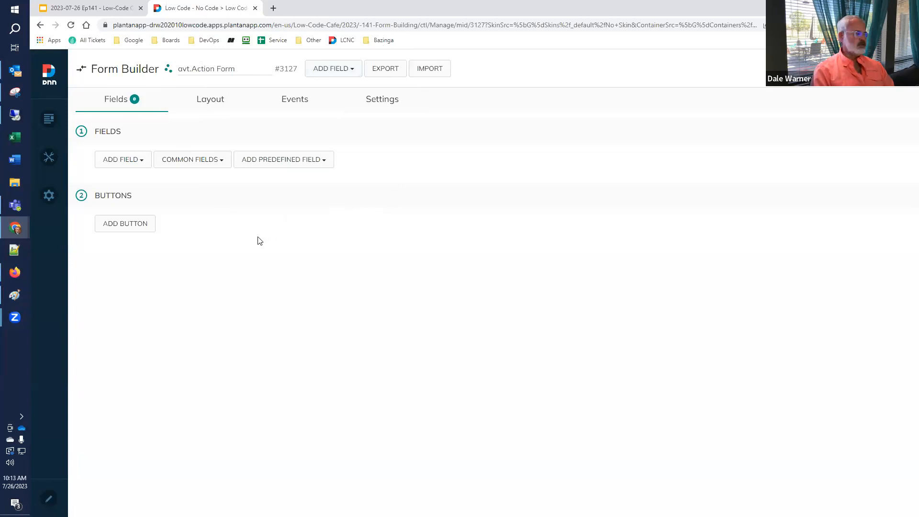
Enter 'Signup Form' as the form's name, checking the slides along the way.
{"action": "left_click", "coordinate": [109, 11]}
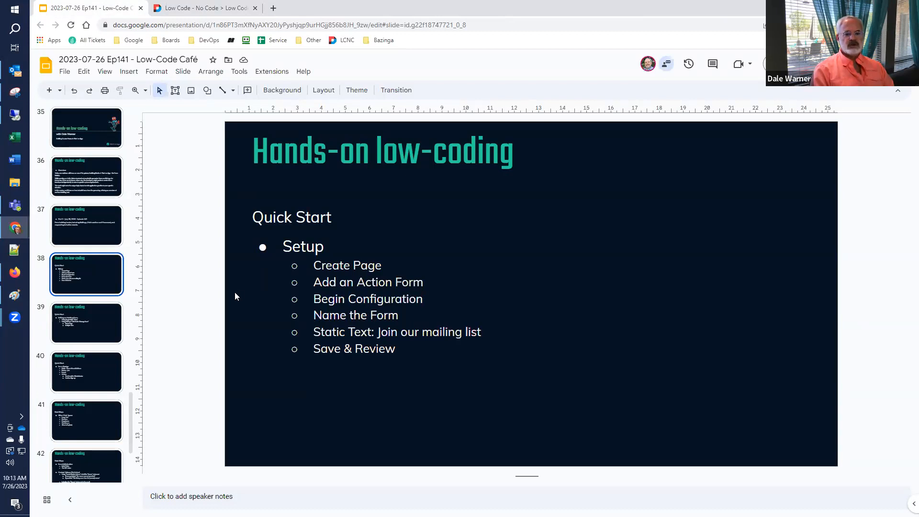
{"action": "left_click", "coordinate": [222, 10]}
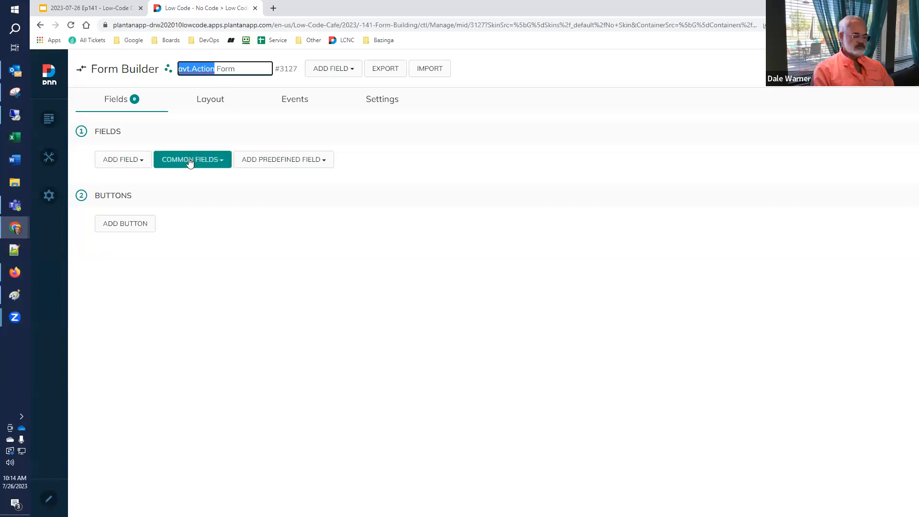
{"action": "type", "text": "Signup F"}
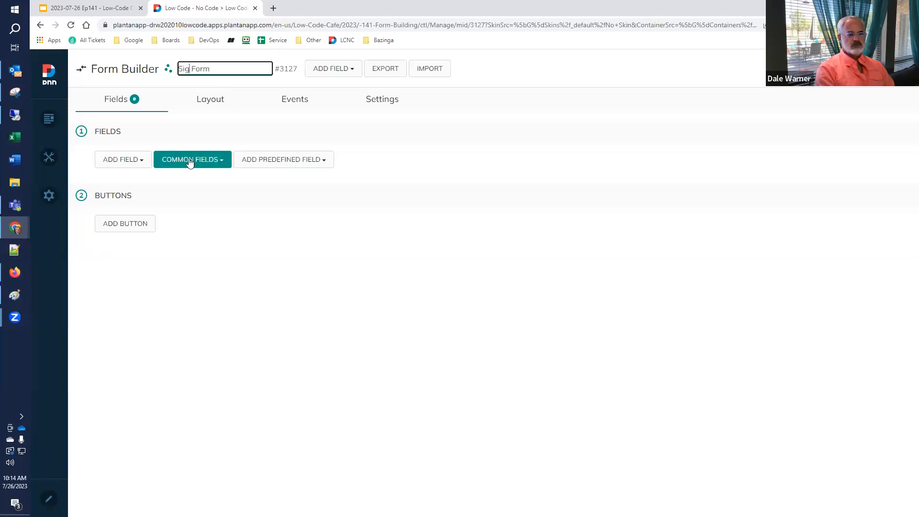
{"action": "key", "text": "BackSpace"}
{"action": "key", "text": "BackSpace"}
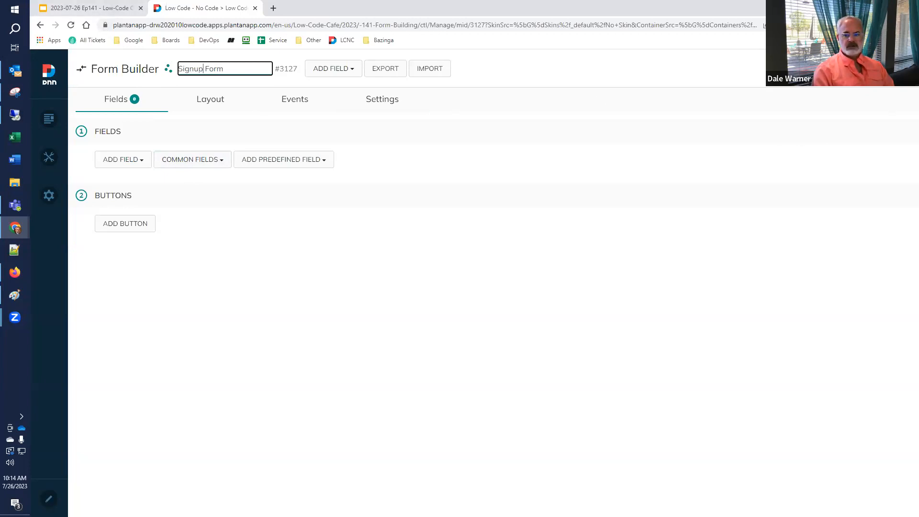
{"action": "left_click", "coordinate": [99, 9]}
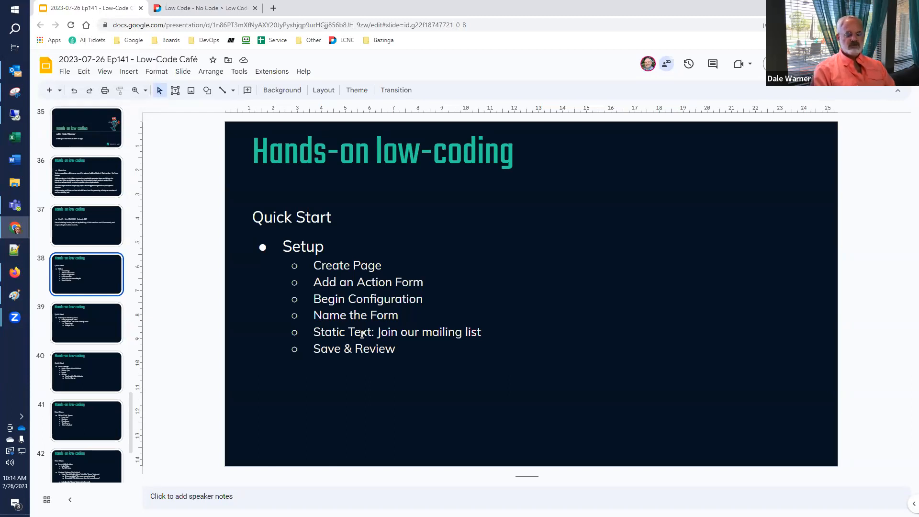
{"action": "left_click", "coordinate": [202, 10]}
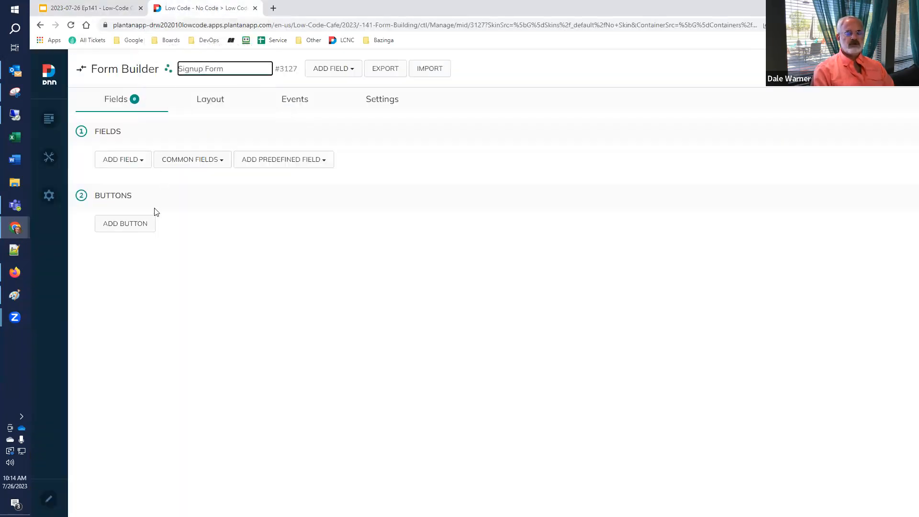
{"action": "left_click", "coordinate": [142, 164]}
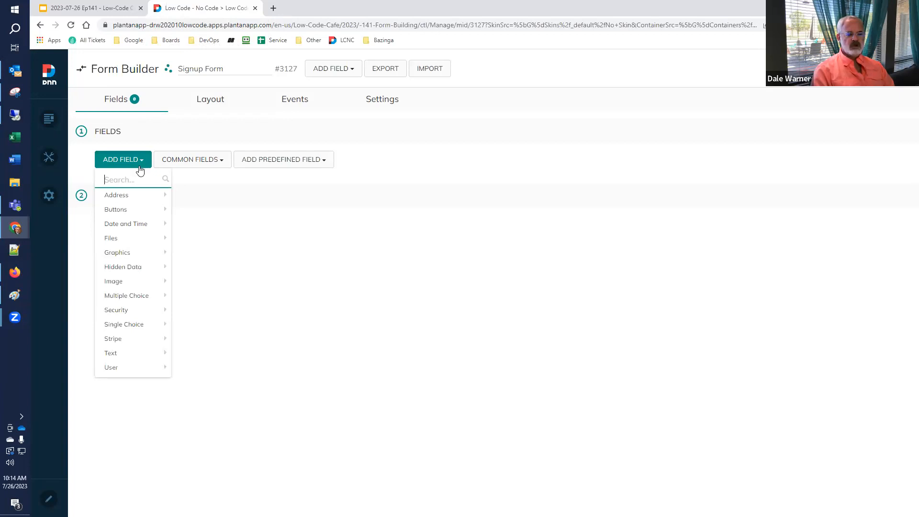
Add a Static Text field from the Text field types.
{"action": "mouse_move", "coordinate": [132, 360]}
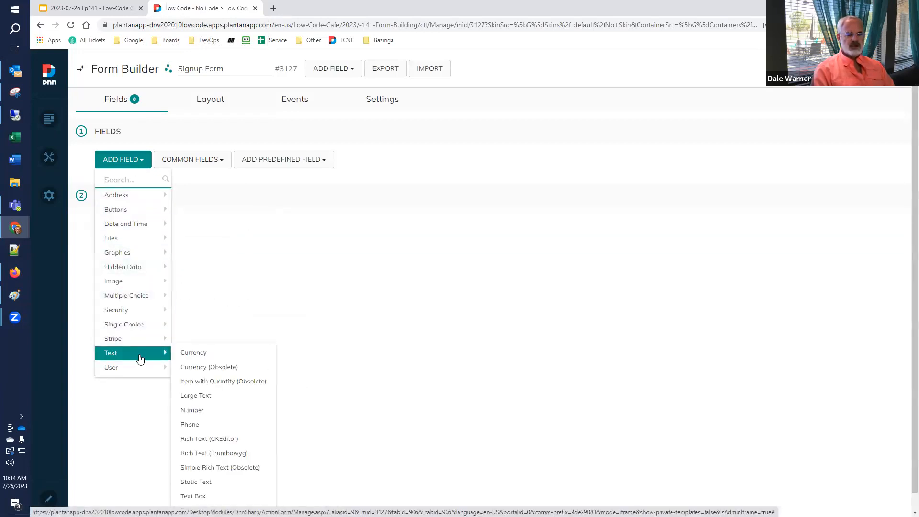
{"action": "left_click", "coordinate": [224, 485]}
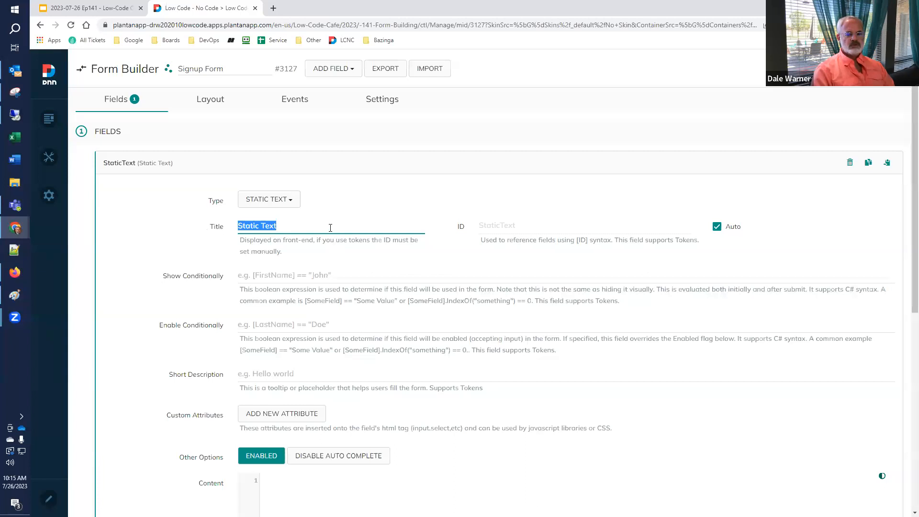
Enter 'Overview' as the static text field's title.
{"action": "type", "text": "Overview"}
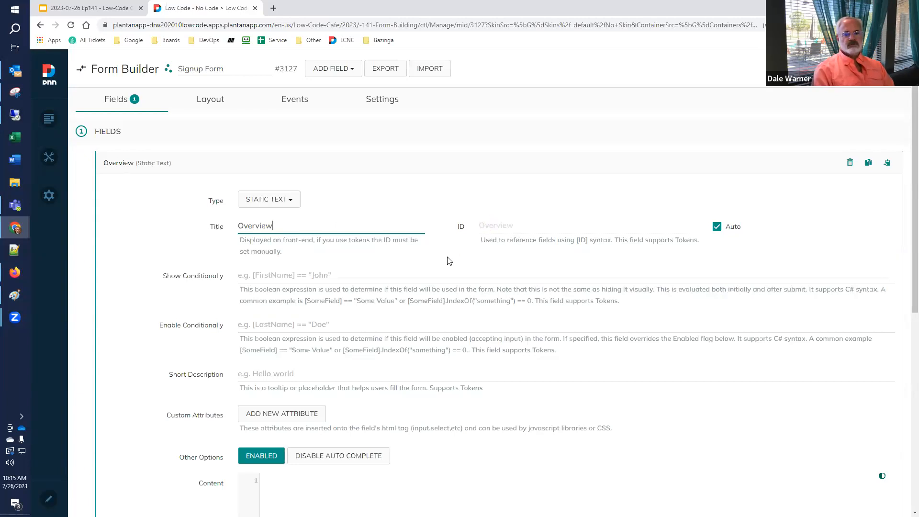
{"action": "scroll", "coordinate": [316, 272], "scroll_direction": "down", "scroll_amount": 3}
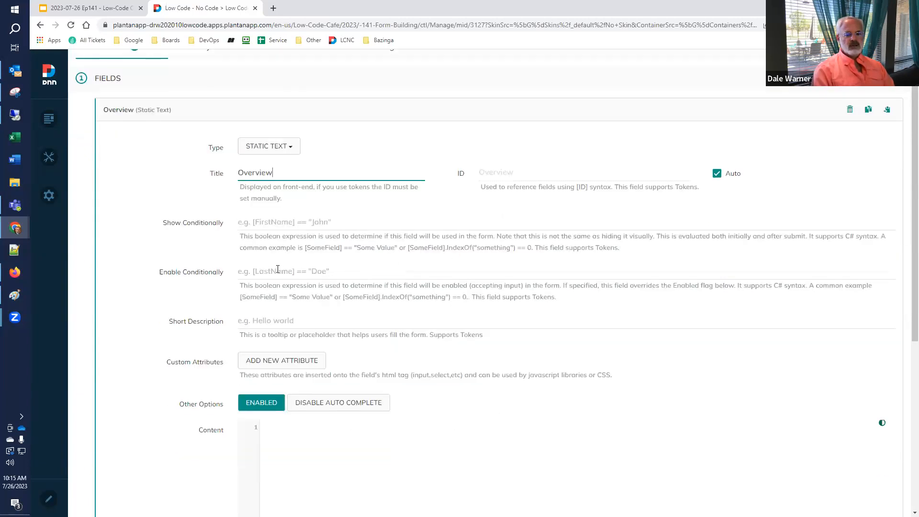
{"action": "left_click", "coordinate": [348, 378]}
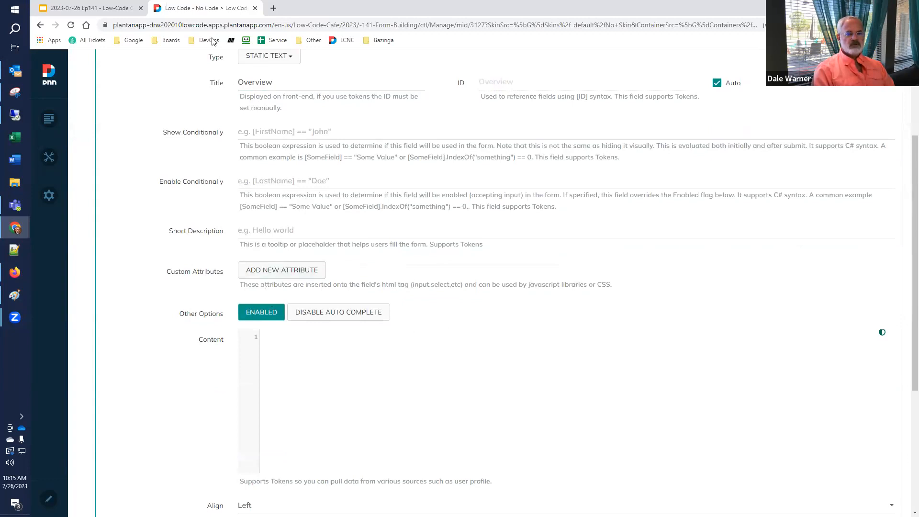
Type 'Join our mailing list.' into the field's Content editor.
{"action": "left_click", "coordinate": [115, 10]}
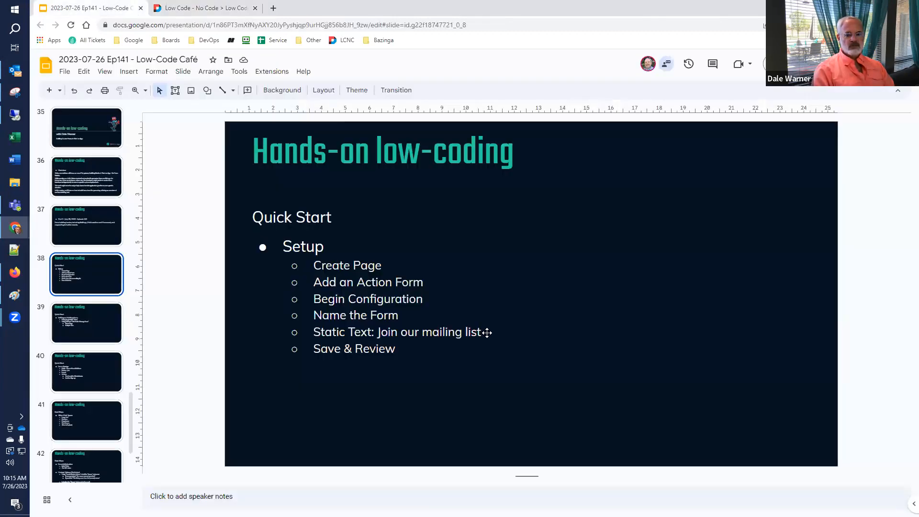
{"action": "left_click", "coordinate": [214, 9]}
{"action": "left_click", "coordinate": [285, 349]}
{"action": "type", "text": "Join our mailing "}
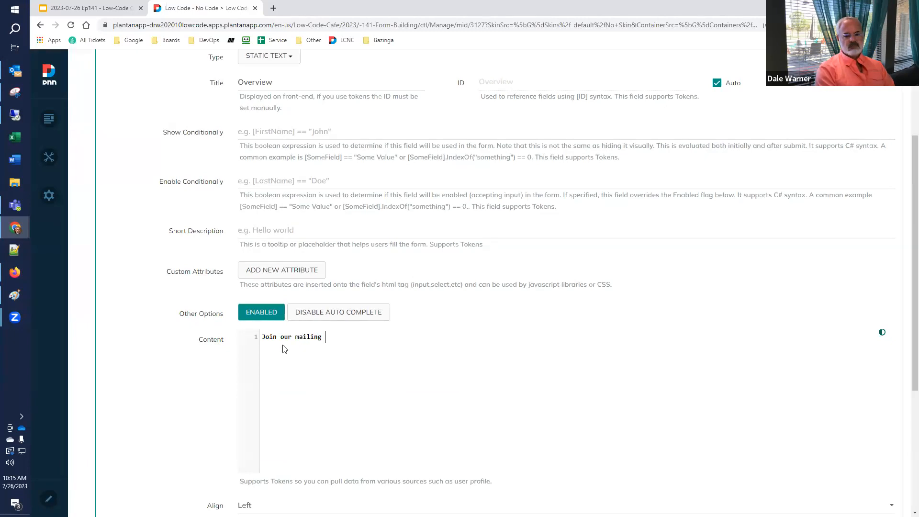
{"action": "type", "text": "list."}
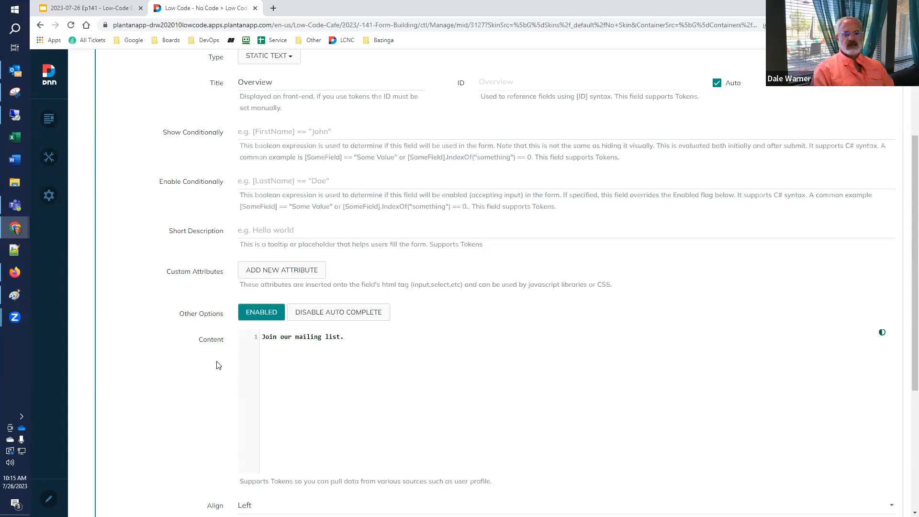
{"action": "scroll", "coordinate": [220, 365], "scroll_direction": "up", "scroll_amount": 3}
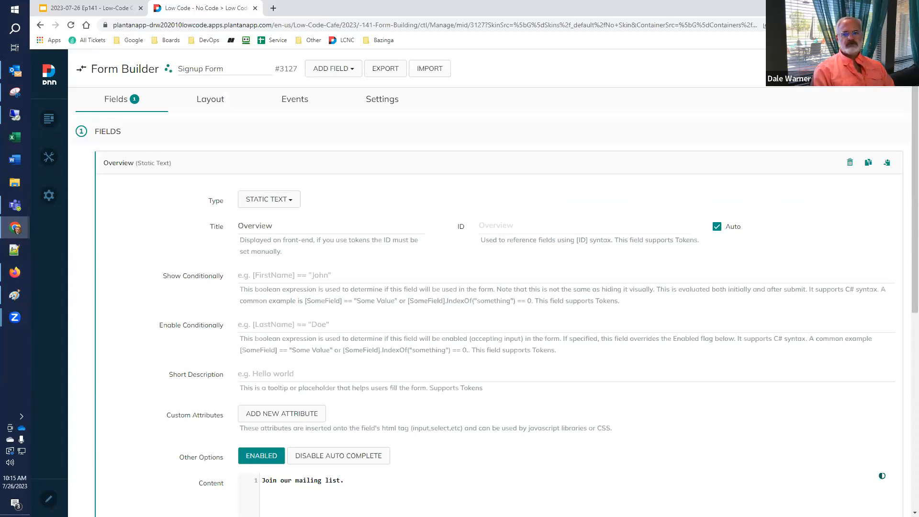
Collapse the Overview field, leave the builder, and refresh the page to show the message.
{"action": "left_click", "coordinate": [138, 163]}
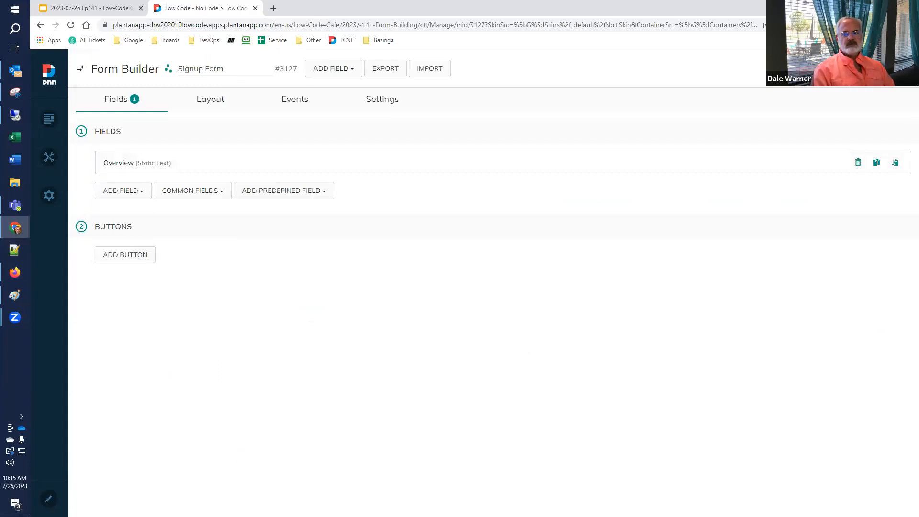
{"action": "left_click", "coordinate": [894, 68]}
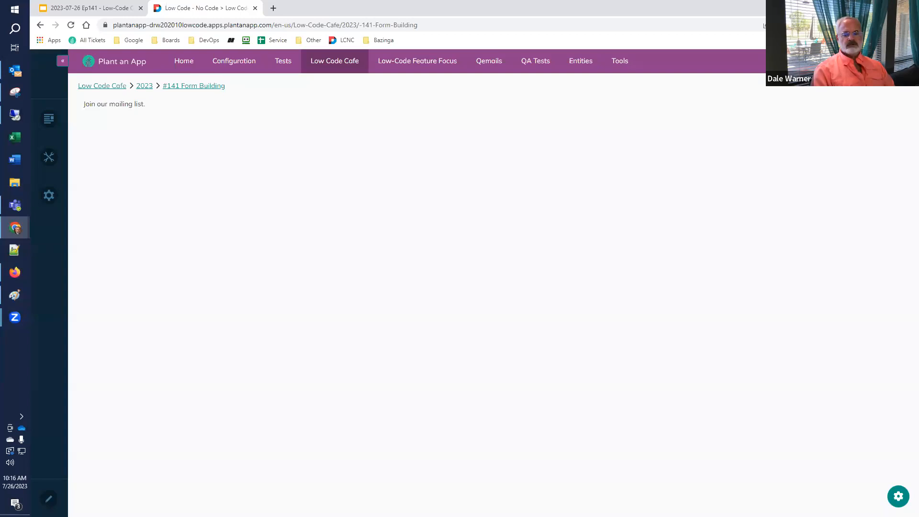
{"action": "left_click", "coordinate": [898, 497]}
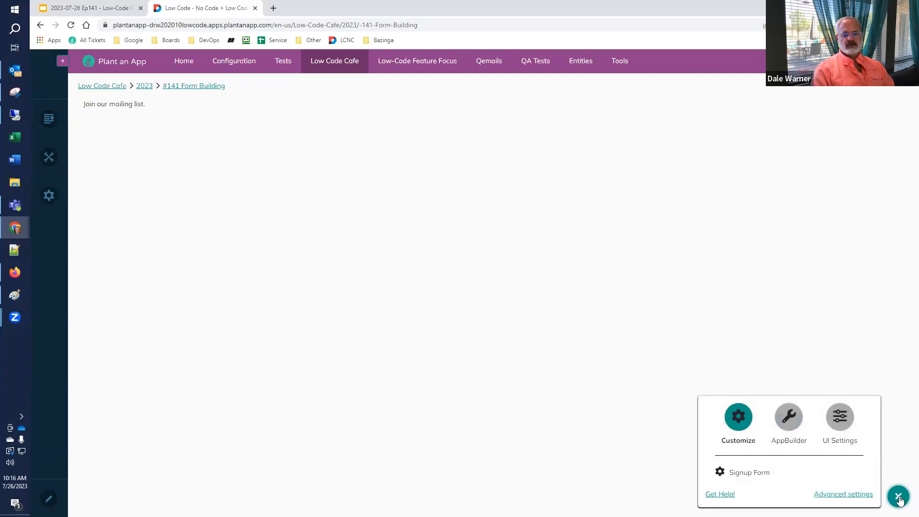
{"action": "left_click", "coordinate": [740, 472]}
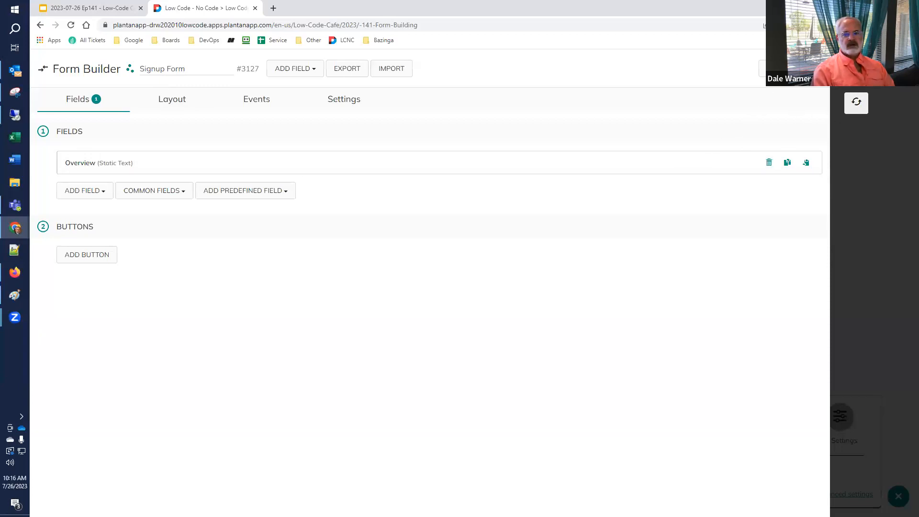
{"action": "left_click", "coordinate": [856, 103]}
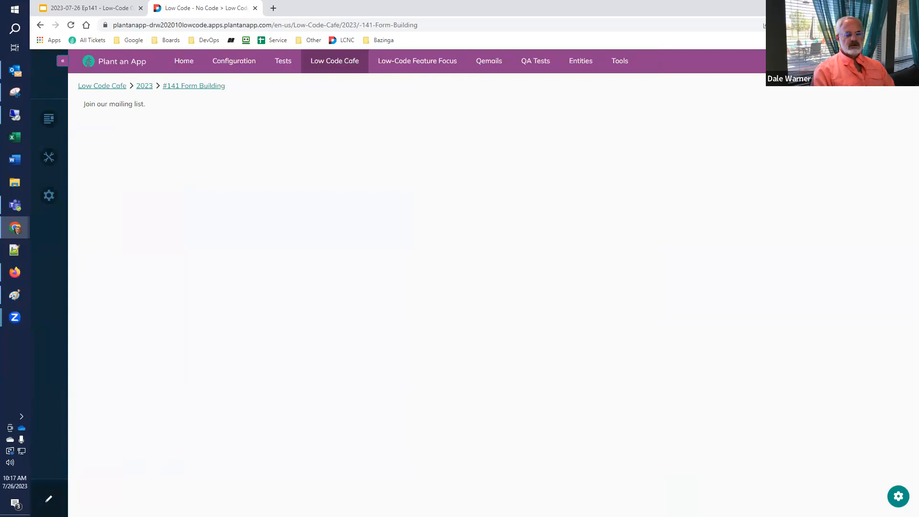
In edit mode, open Manage Form (full screen) from the Signup Form module's pencil icon.
{"action": "left_click", "coordinate": [48, 498]}
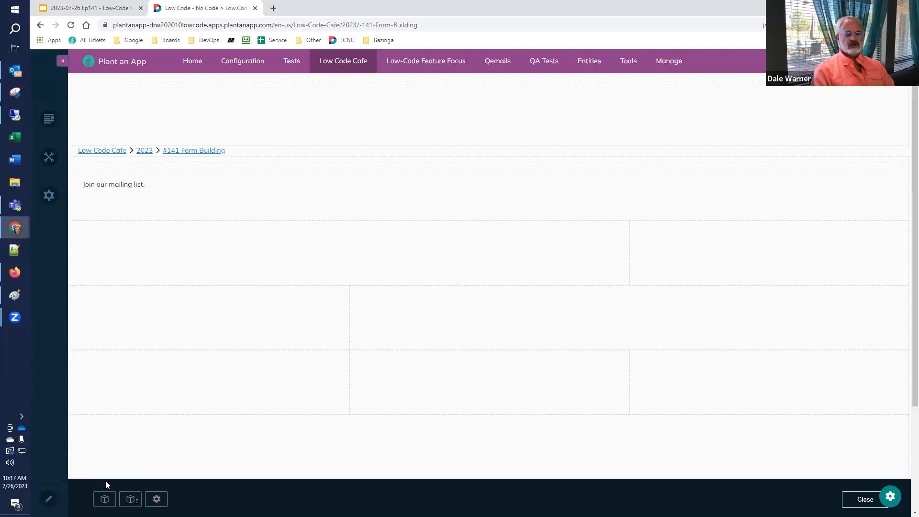
{"action": "mouse_move", "coordinate": [886, 169]}
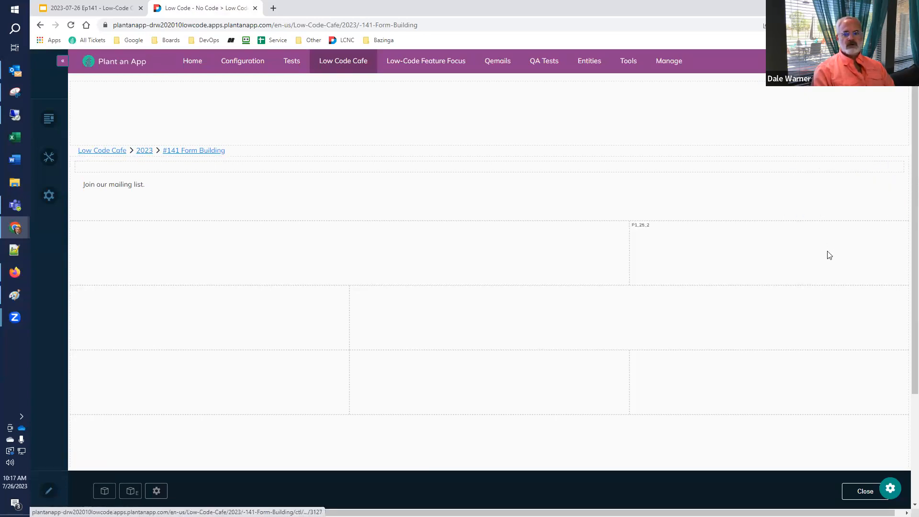
{"action": "mouse_move", "coordinate": [884, 168]}
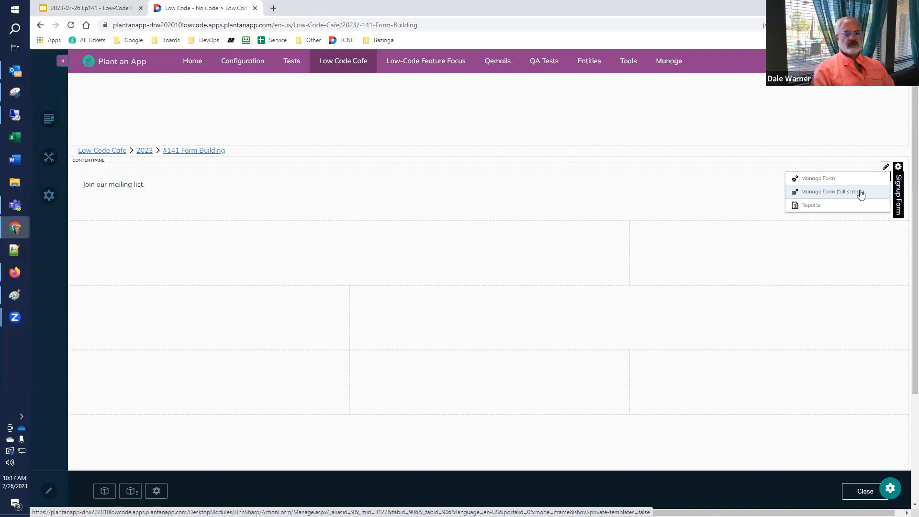
{"action": "left_click", "coordinate": [861, 193]}
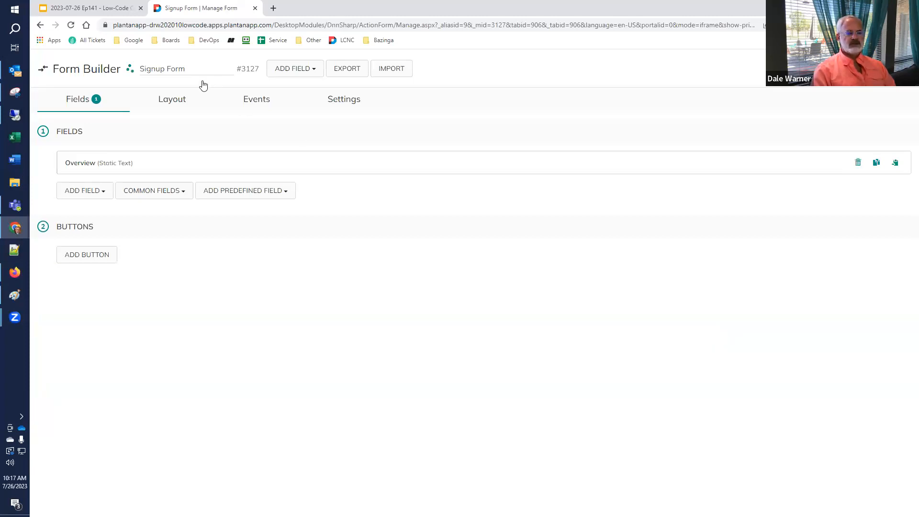
{"action": "left_click", "coordinate": [107, 11]}
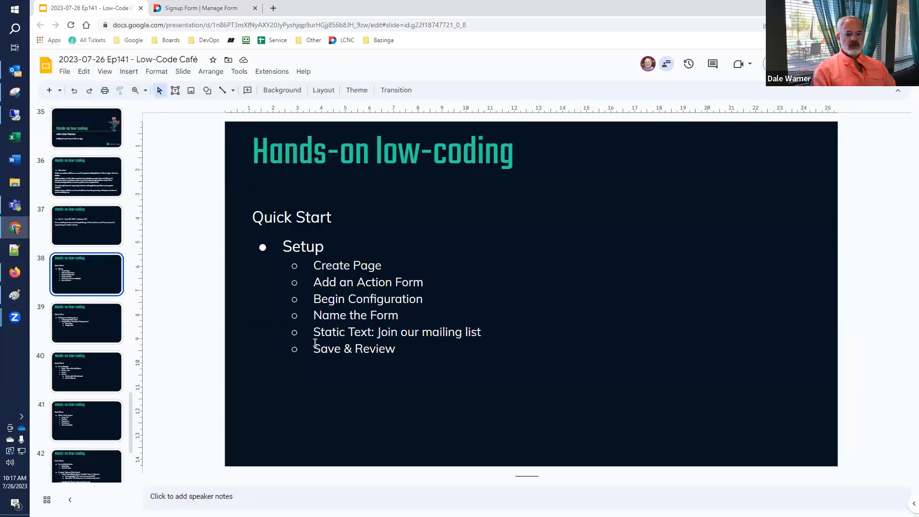
Select slide 39, 'Editing an Existing Form', and go back to the Signup Form | Manage Form tab.
{"action": "left_click", "coordinate": [40, 327]}
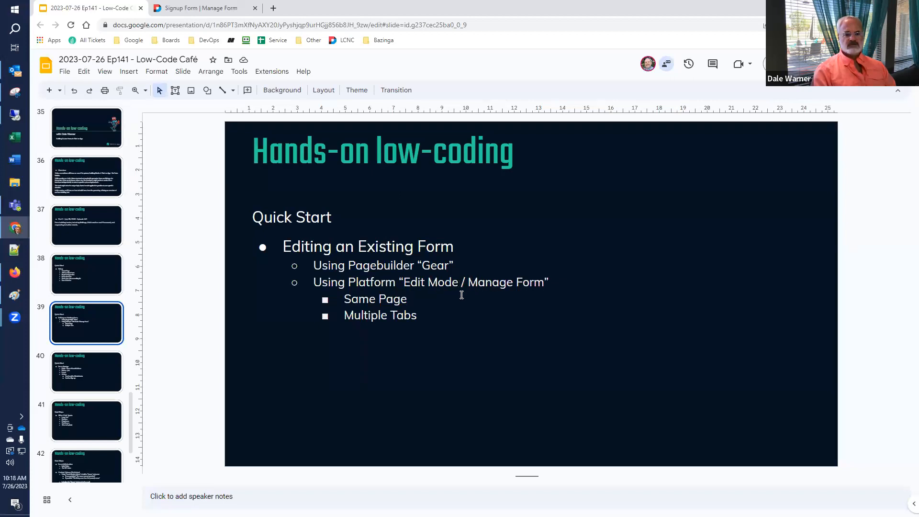
{"action": "left_click", "coordinate": [186, 11]}
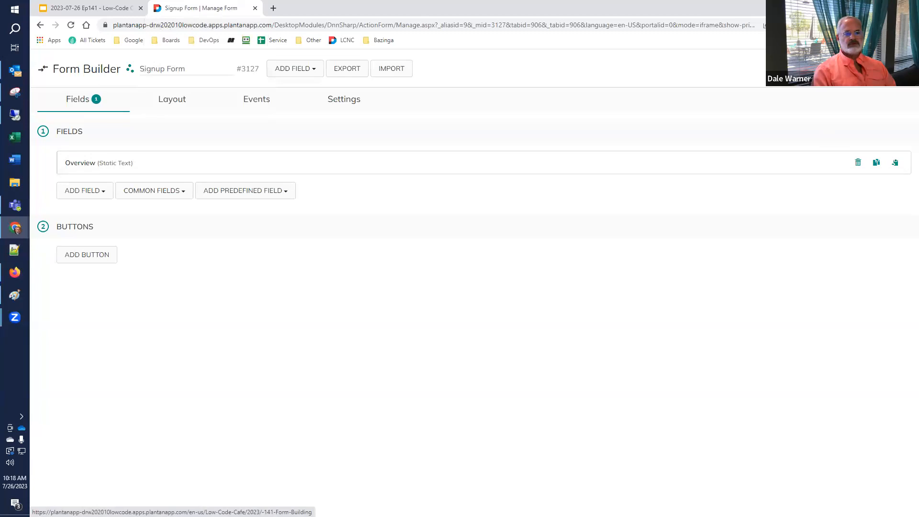
Return to the form's page in edit mode and open Manage Form (full screen) in a new tab.
{"action": "left_click", "coordinate": [890, 68]}
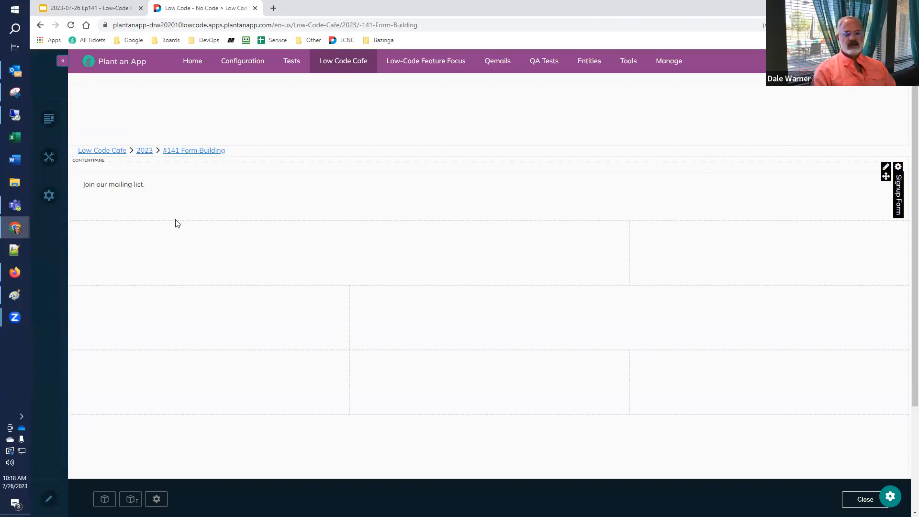
{"action": "mouse_move", "coordinate": [885, 170]}
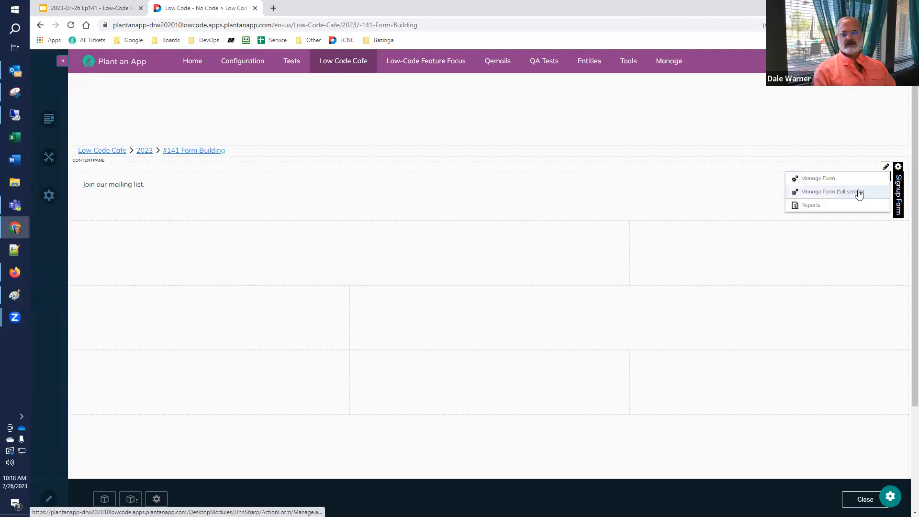
{"action": "right_click", "coordinate": [845, 196]}
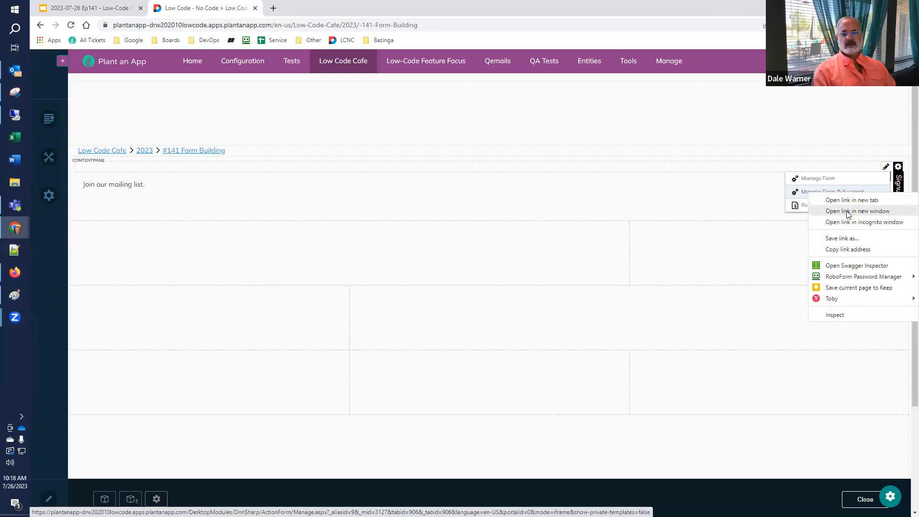
{"action": "left_click", "coordinate": [845, 204]}
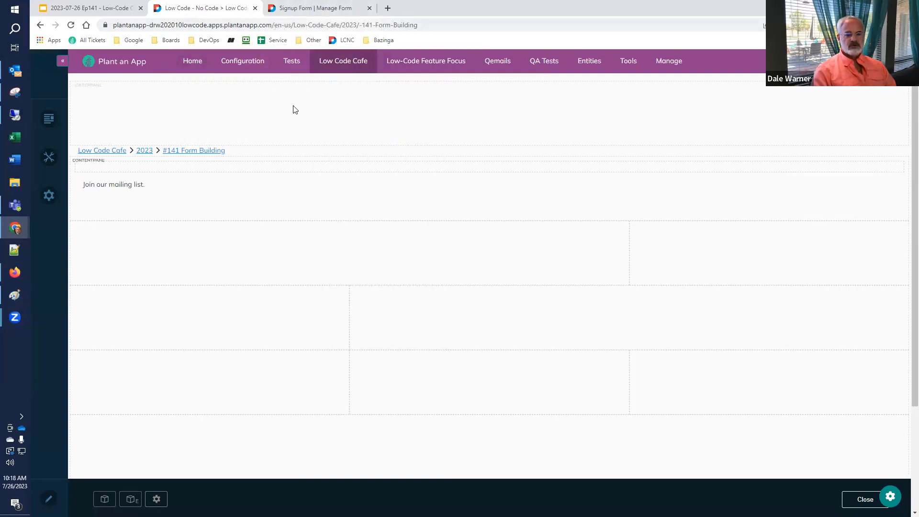
Check the new form manager tab, then move the slides to slide 40, 'Form Design'.
{"action": "left_click", "coordinate": [325, 8]}
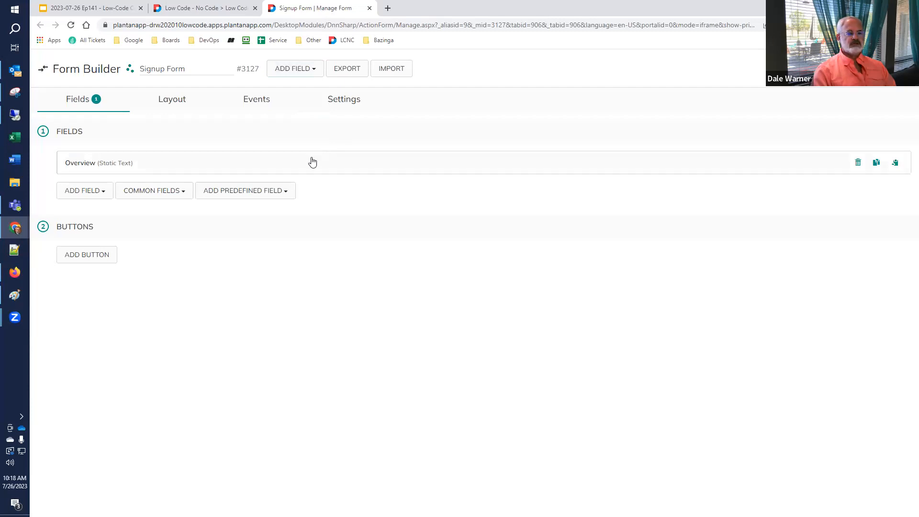
{"action": "left_click", "coordinate": [107, 11]}
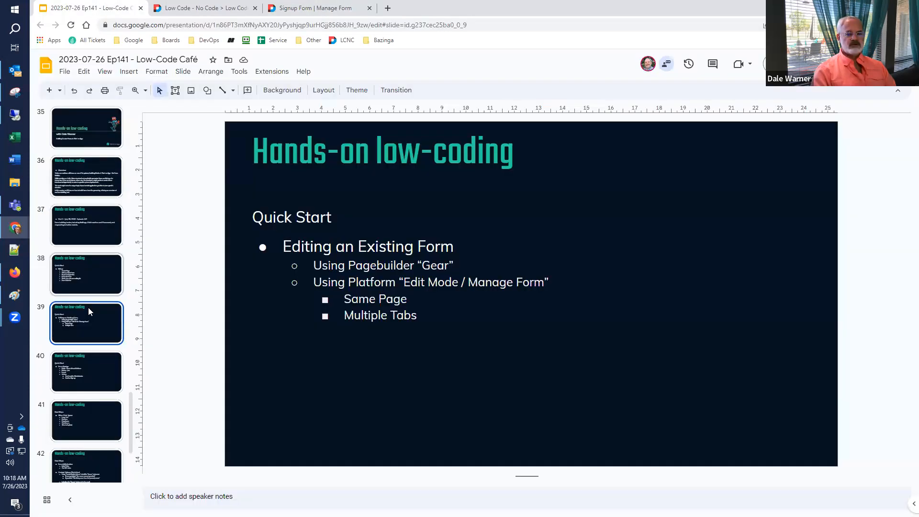
{"action": "left_click", "coordinate": [41, 378]}
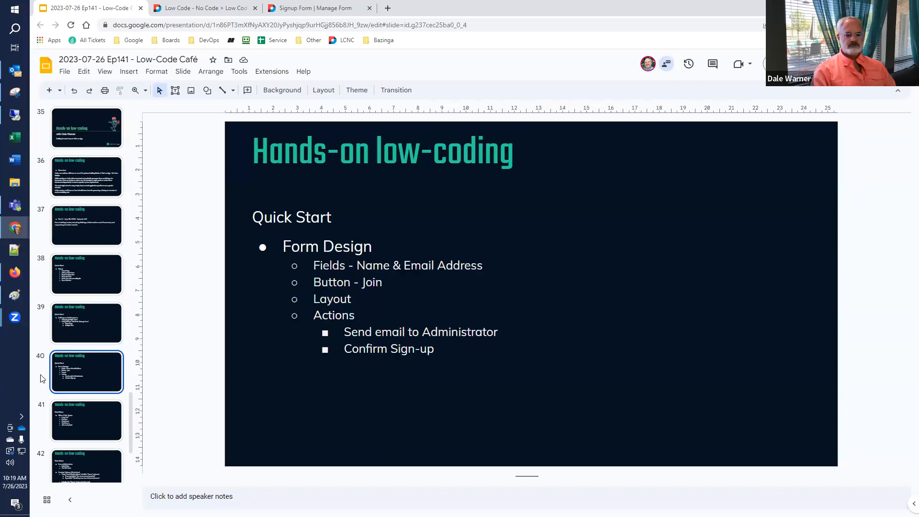
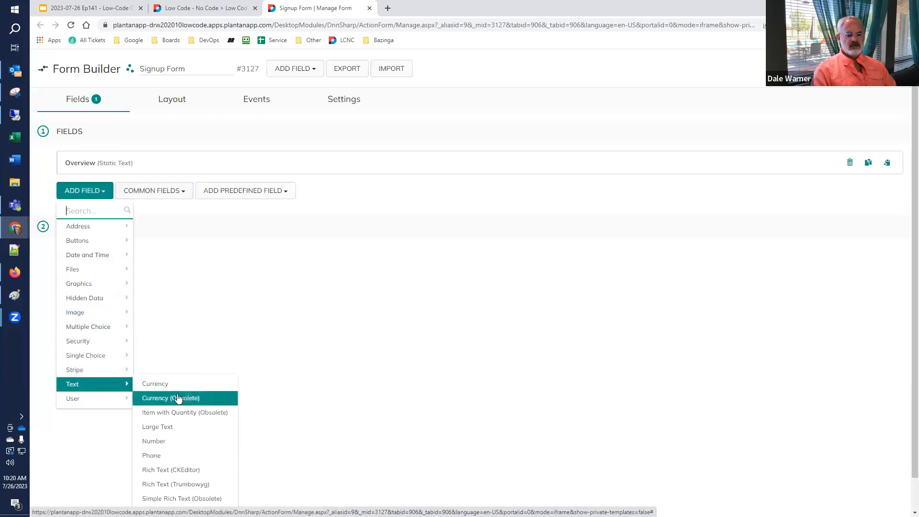
Scroll down the Form Builder to bring the Text field-type options into view.
{"action": "scroll", "coordinate": [180, 410], "scroll_direction": "down", "scroll_amount": 1}
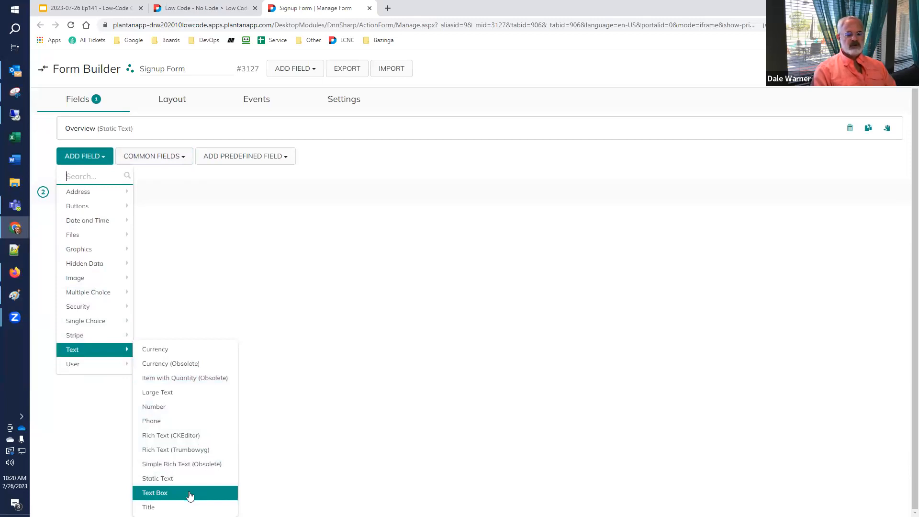
Add a Text Box field titled 'Name' below the Overview field.
{"action": "left_click", "coordinate": [190, 496]}
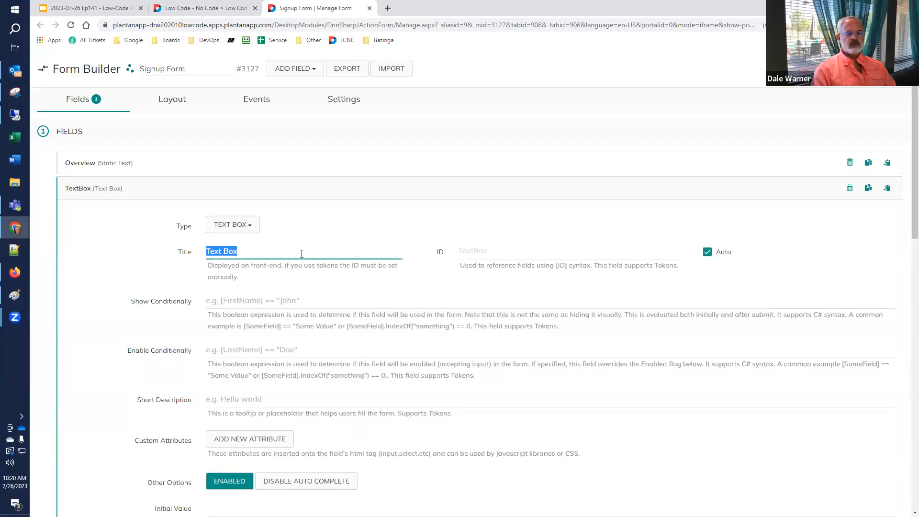
{"action": "type", "text": "Name"}
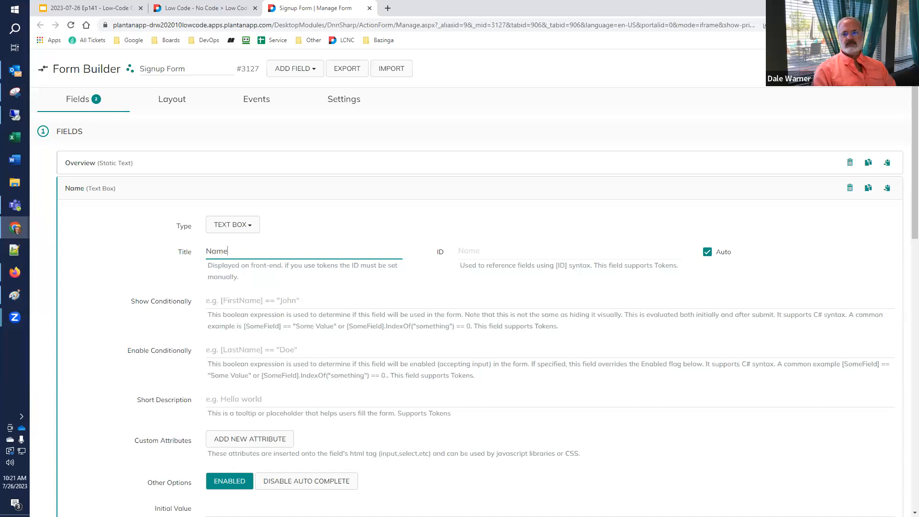
{"action": "left_click", "coordinate": [881, 68]}
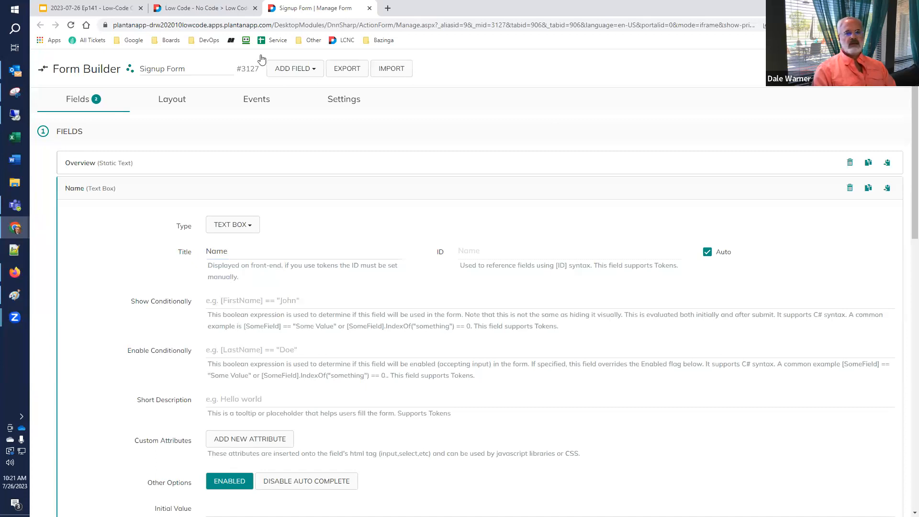
{"action": "left_click", "coordinate": [216, 9]}
{"action": "left_click", "coordinate": [71, 25]}
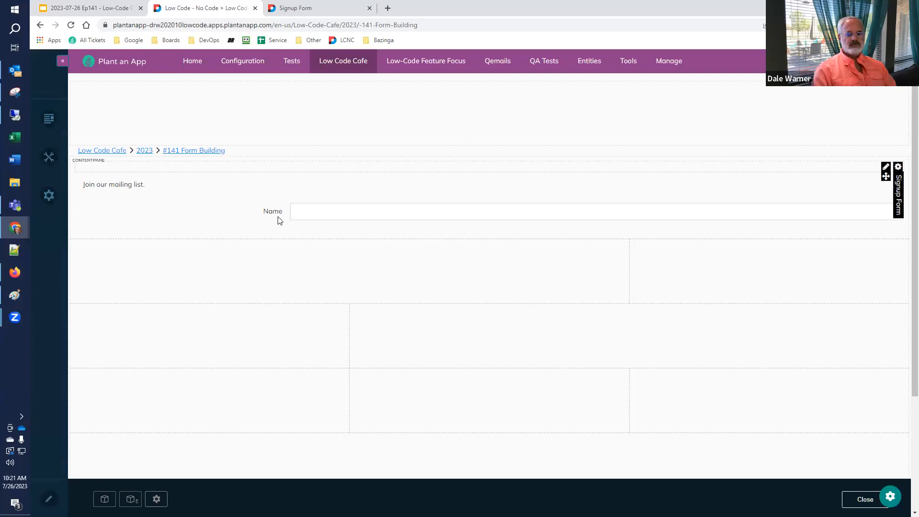
{"action": "left_click", "coordinate": [306, 212]}
{"action": "type", "text": "Dale"}
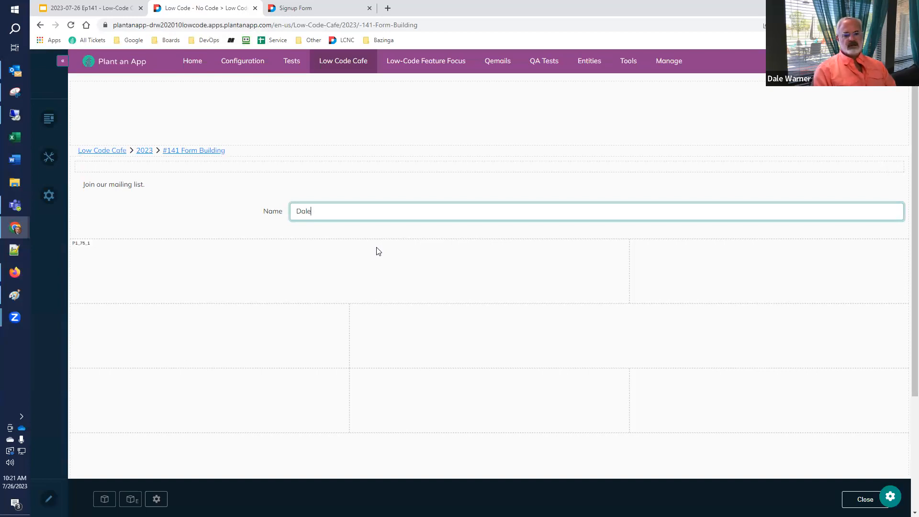
{"action": "left_click", "coordinate": [315, 6]}
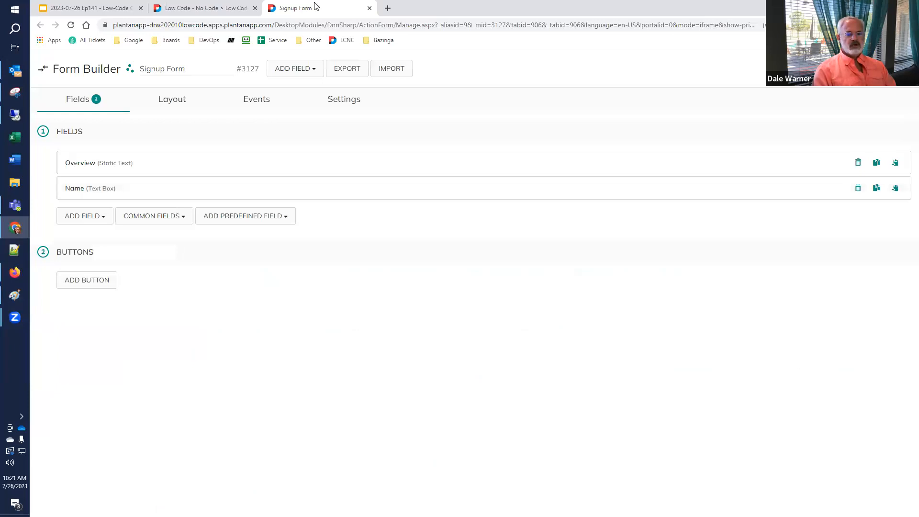
Browse the field-type categories in the add-field list.
{"action": "left_click", "coordinate": [107, 219]}
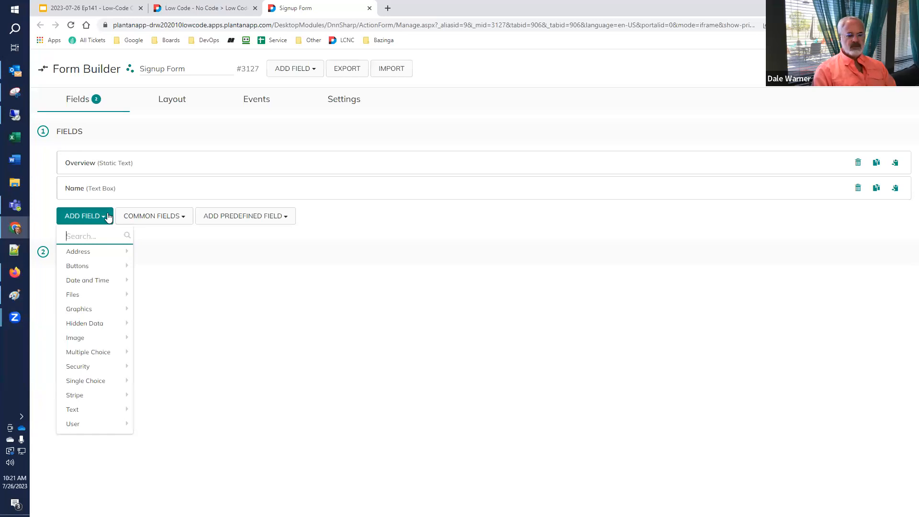
{"action": "mouse_move", "coordinate": [95, 252]}
{"action": "mouse_move", "coordinate": [95, 268]}
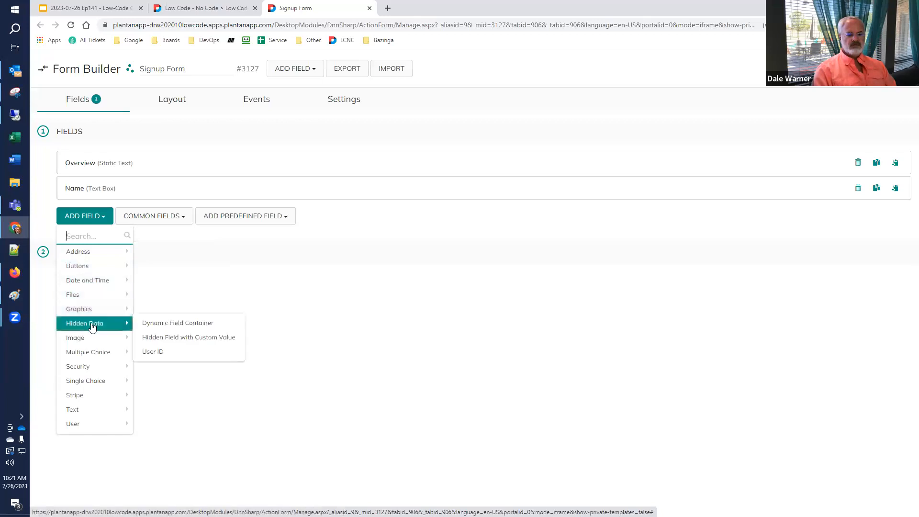
{"action": "mouse_move", "coordinate": [88, 339]}
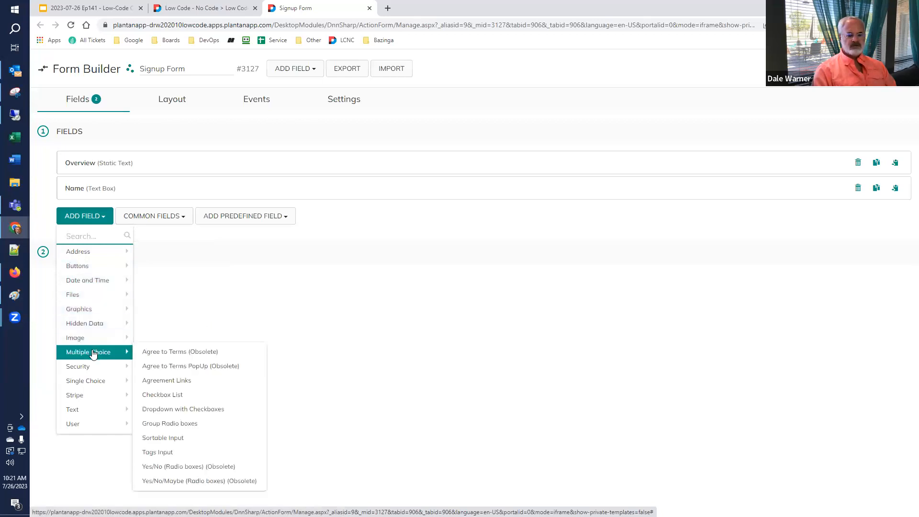
{"action": "mouse_move", "coordinate": [95, 367]}
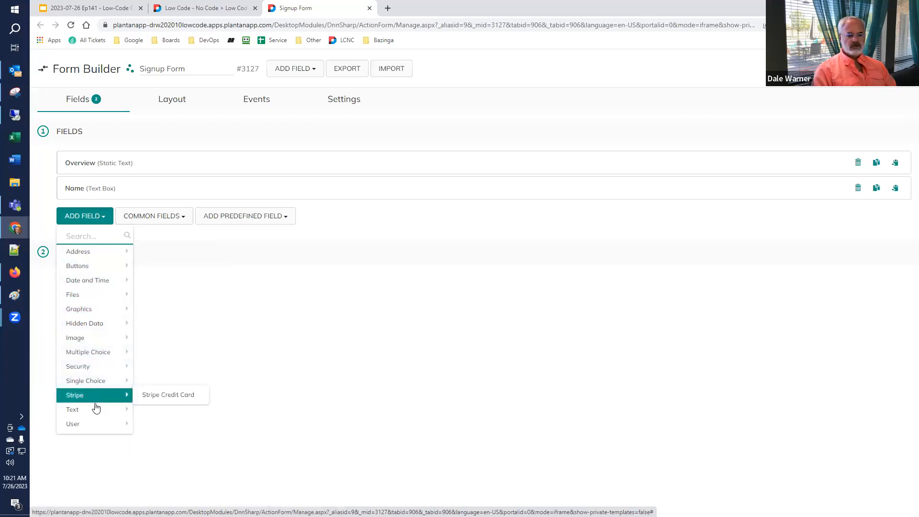
{"action": "mouse_move", "coordinate": [97, 411]}
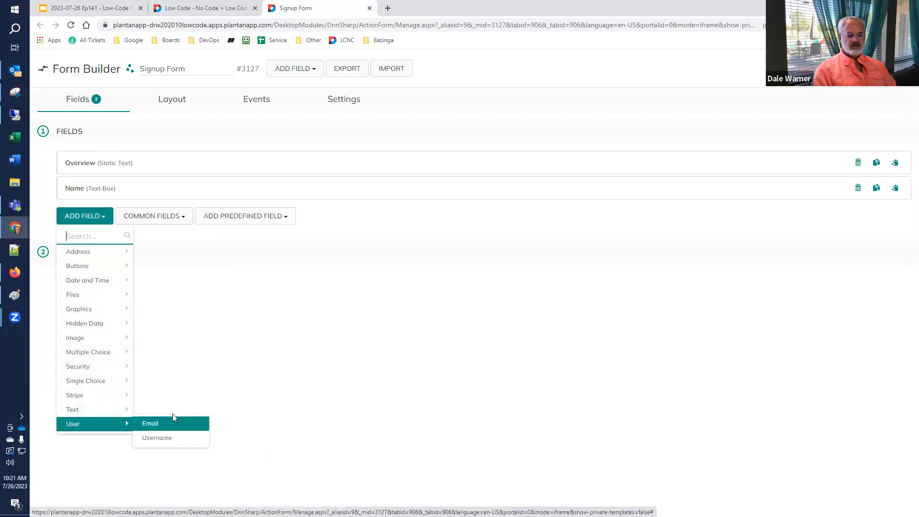
{"action": "scroll", "coordinate": [157, 419], "scroll_direction": "down", "scroll_amount": 1}
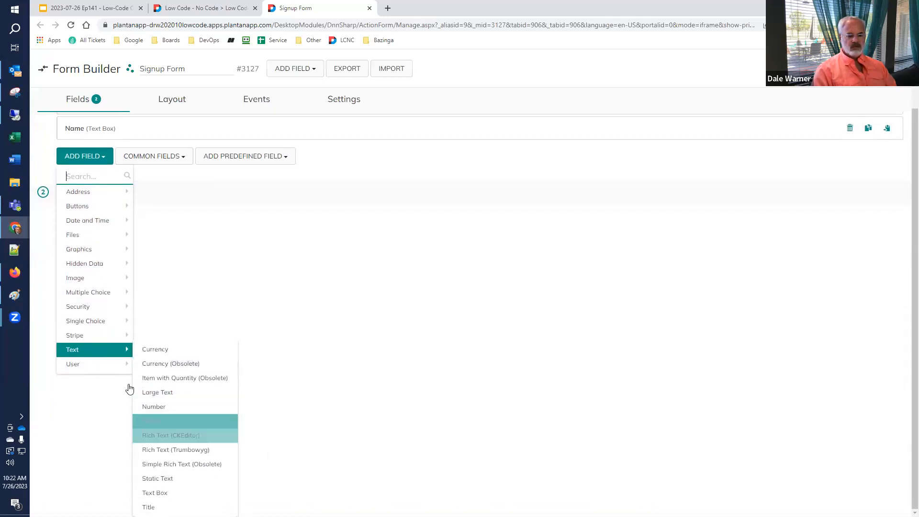
{"action": "scroll", "coordinate": [215, 432], "scroll_direction": "up", "scroll_amount": 1}
{"action": "mouse_move", "coordinate": [100, 430]}
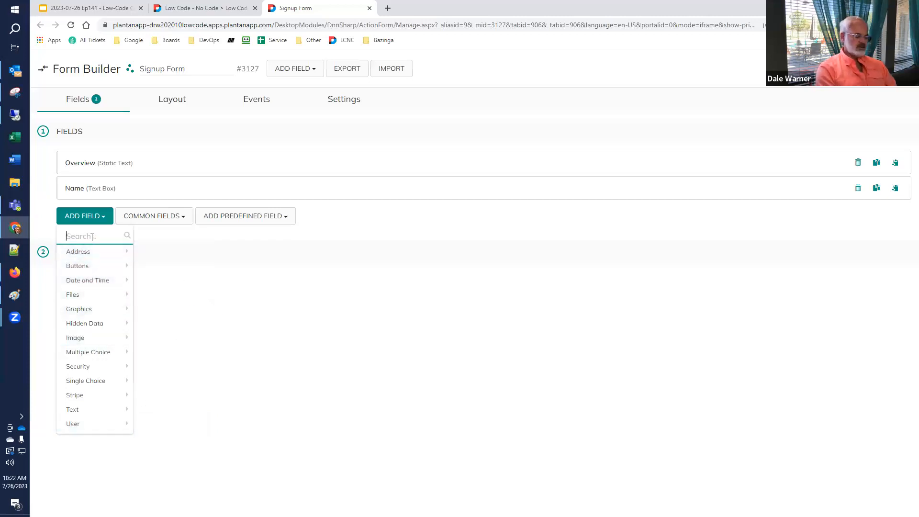
Search 'email', add an Email field, and title it 'Email Address'.
{"action": "type", "text": "email"}
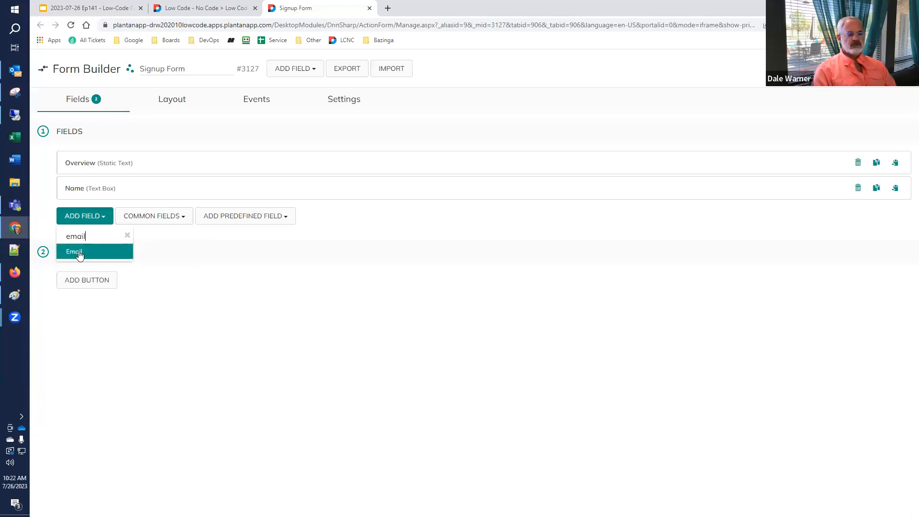
{"action": "left_click", "coordinate": [79, 255]}
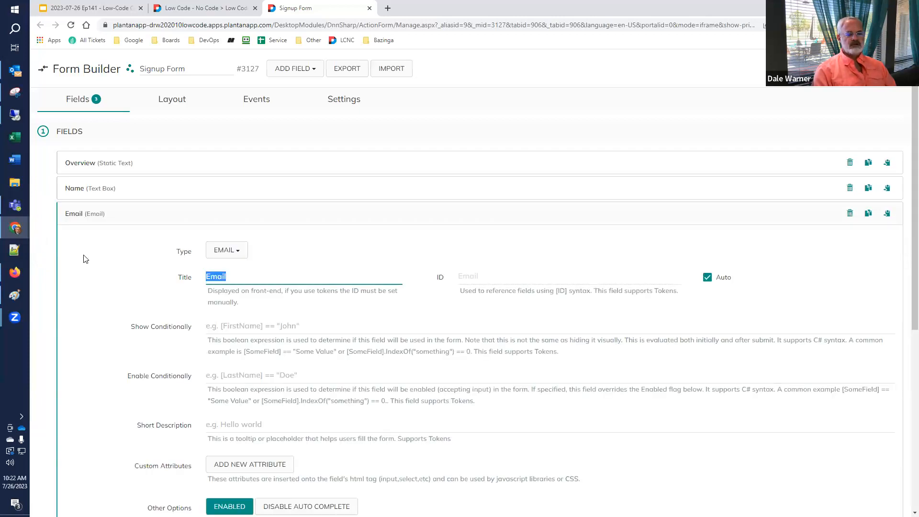
{"action": "left_click", "coordinate": [240, 277]}
{"action": "type", "text": "Address"}
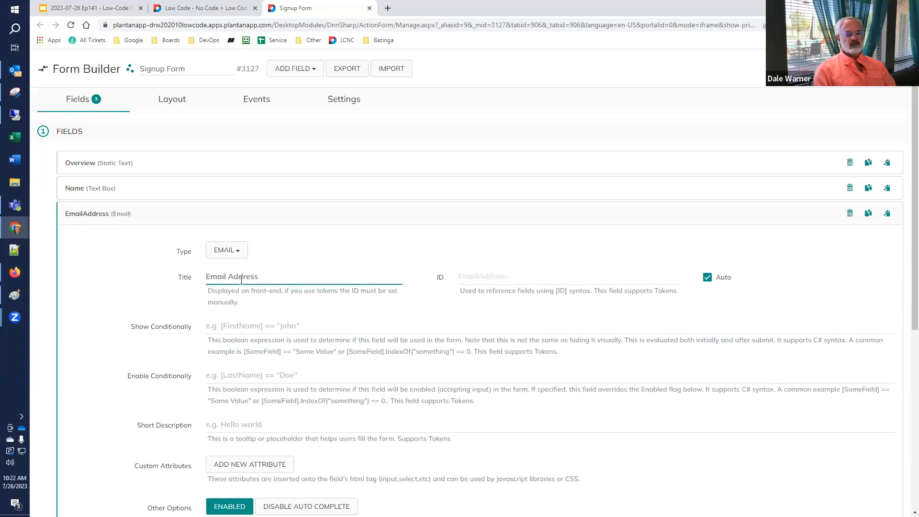
{"action": "left_click", "coordinate": [885, 70]}
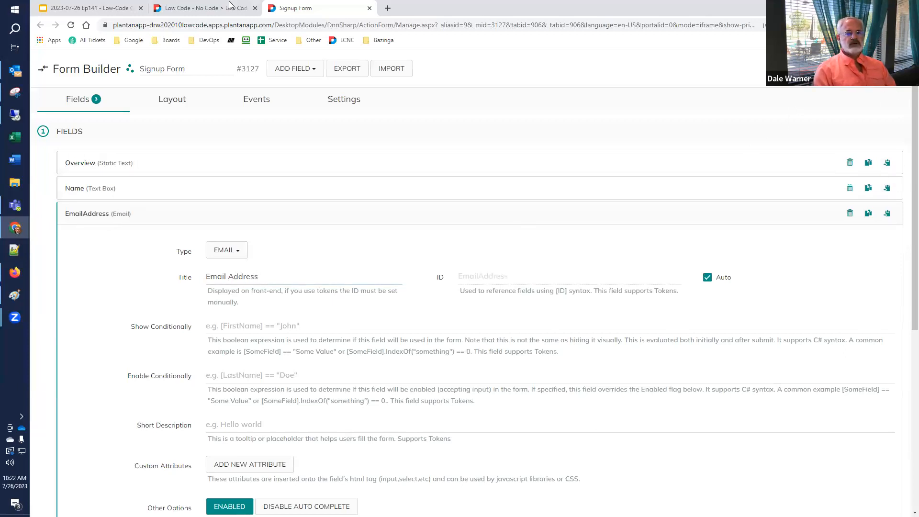
Reload the live signup page out of edit mode to preview Name and Email Address, then return to the Quick Start slide.
{"action": "left_click", "coordinate": [203, 11]}
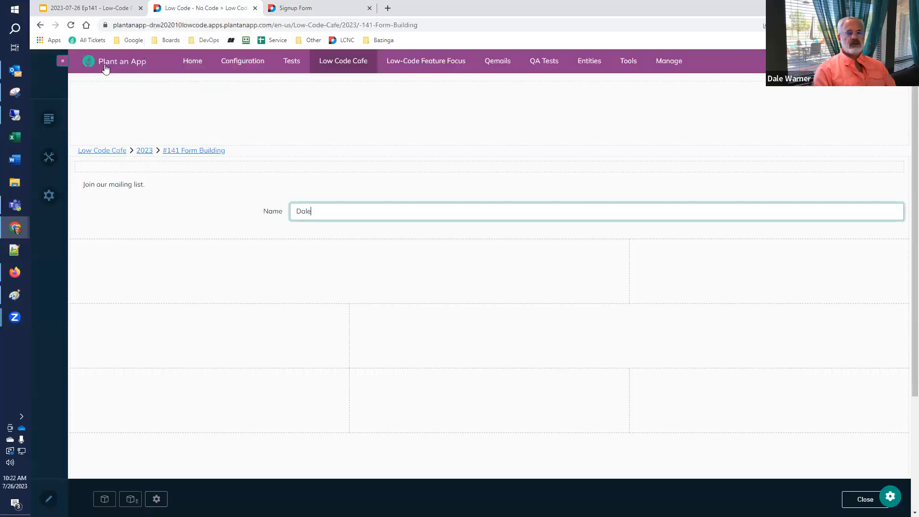
{"action": "left_click", "coordinate": [72, 25]}
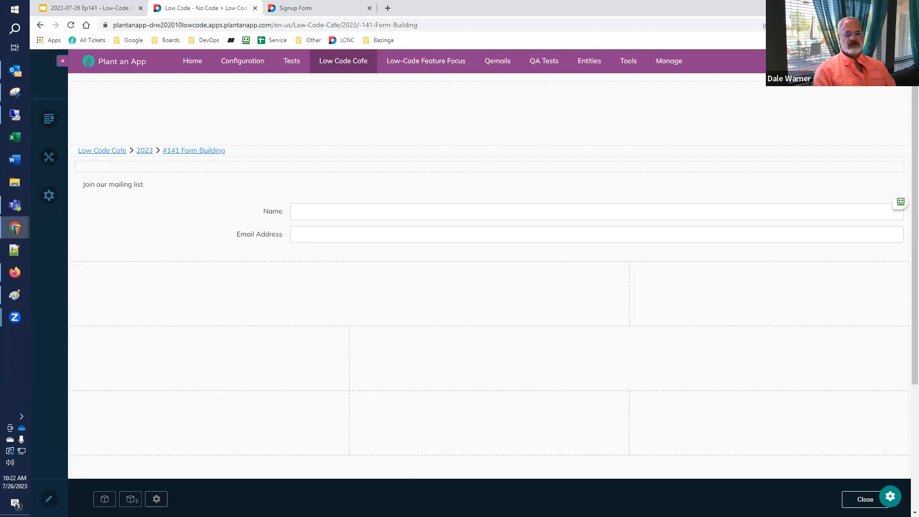
{"action": "left_click", "coordinate": [864, 499]}
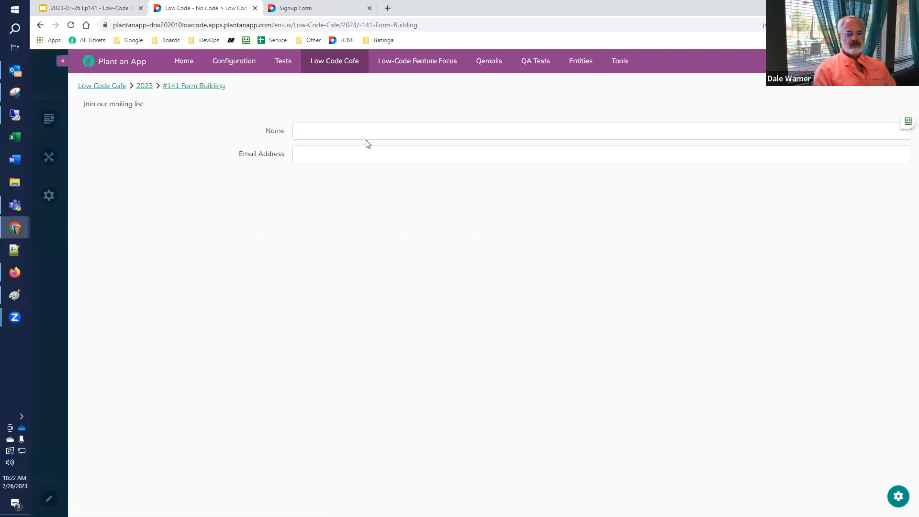
{"action": "left_click", "coordinate": [103, 9]}
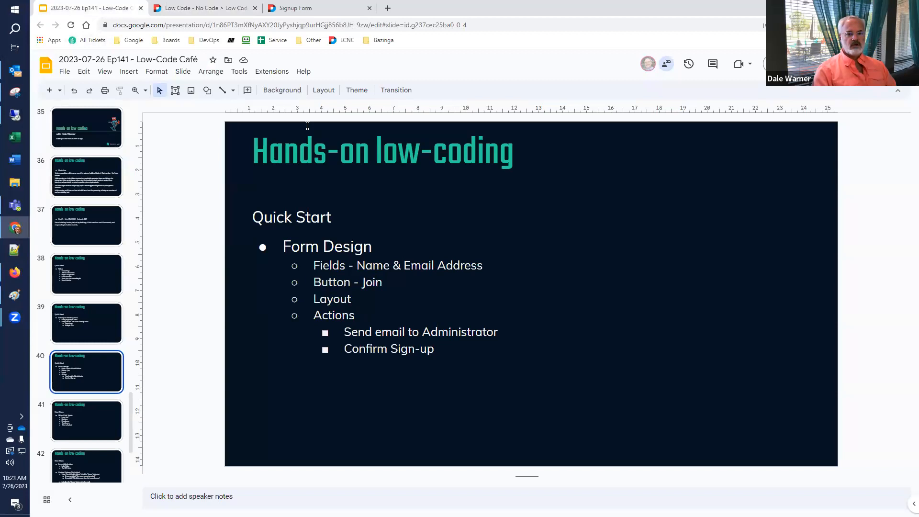
Add a new button titled 'Join' to the Signup Form's buttons.
{"action": "left_click", "coordinate": [293, 10]}
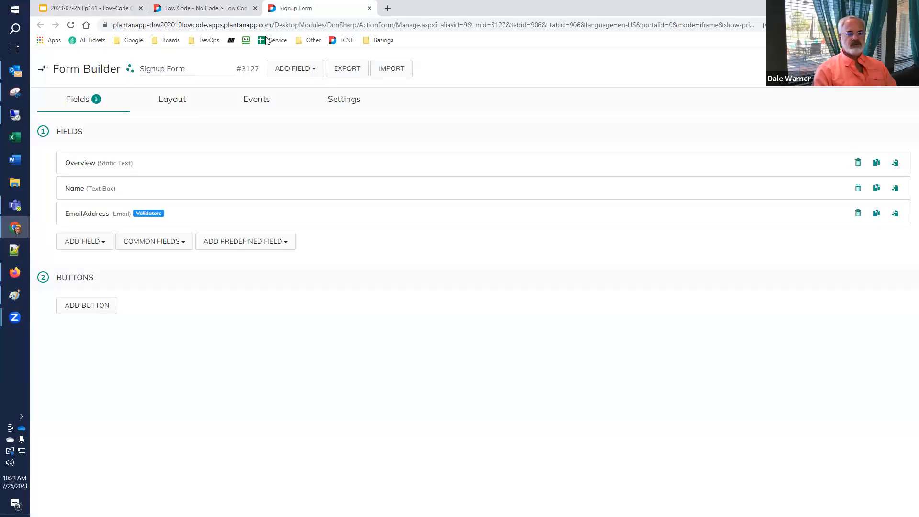
{"action": "left_click", "coordinate": [98, 309]}
{"action": "scroll", "coordinate": [102, 316], "scroll_direction": "down", "scroll_amount": 3}
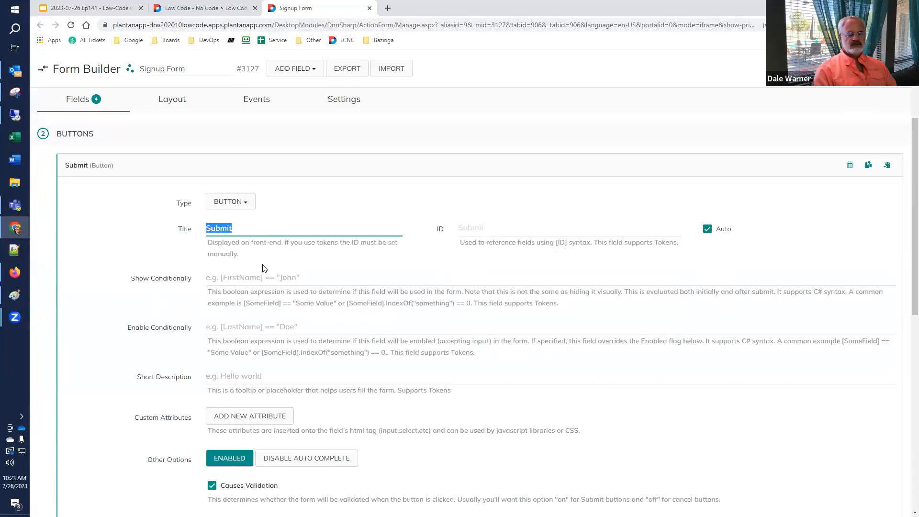
{"action": "type", "text": "J"}
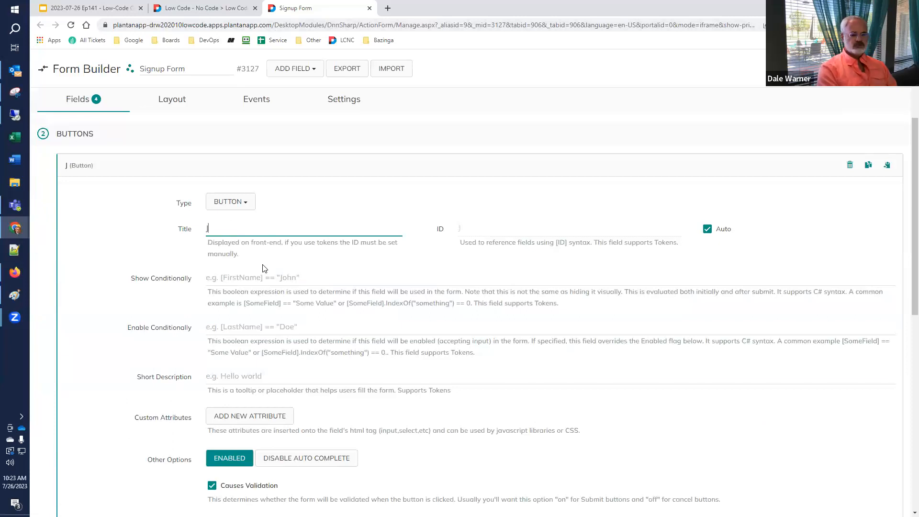
{"action": "type", "text": "oin"}
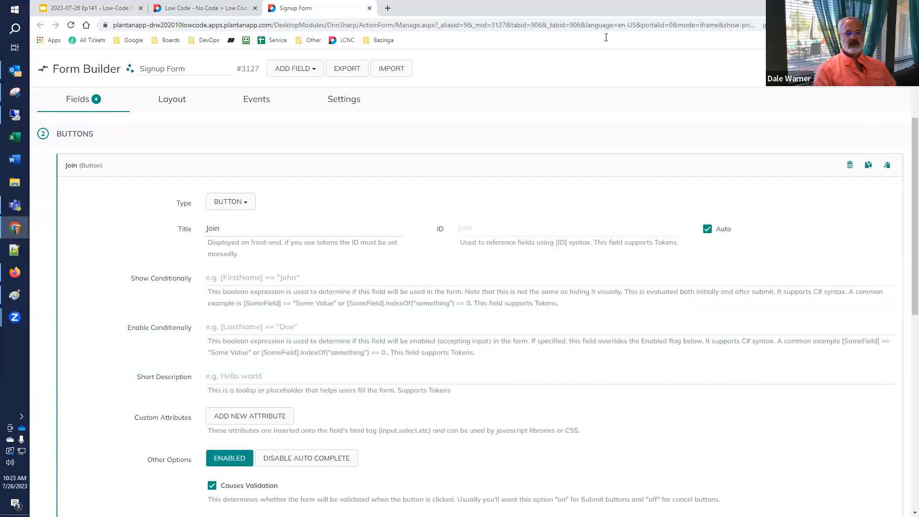
{"action": "left_click", "coordinate": [210, 8]}
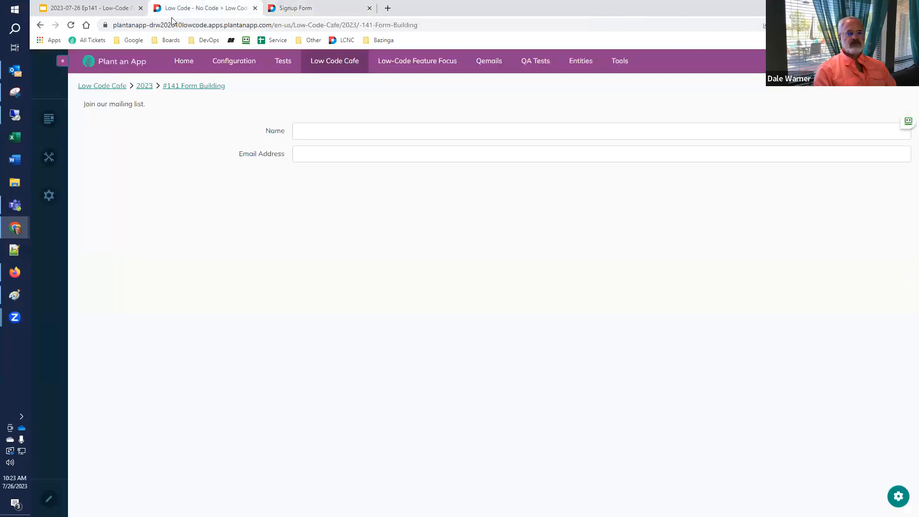
Reload the live page and enter a test person's name in the Name field.
{"action": "left_click", "coordinate": [72, 25]}
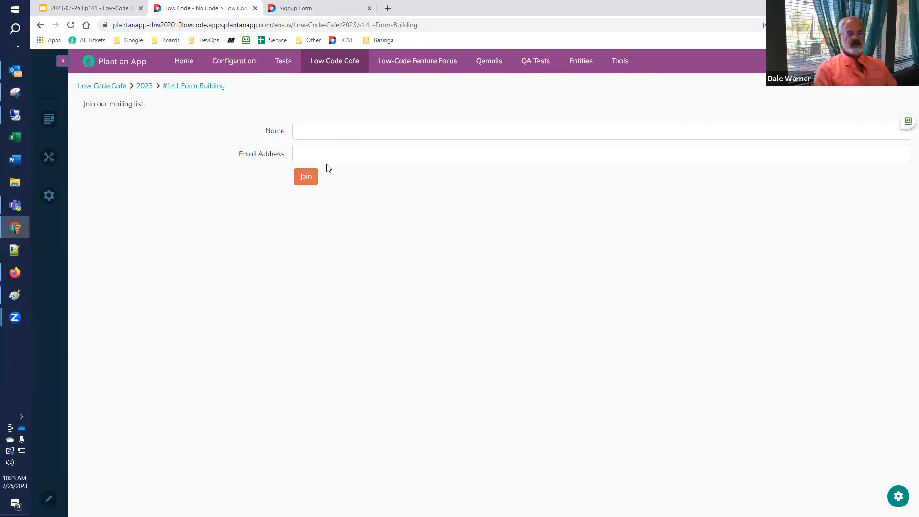
{"action": "left_click", "coordinate": [334, 132]}
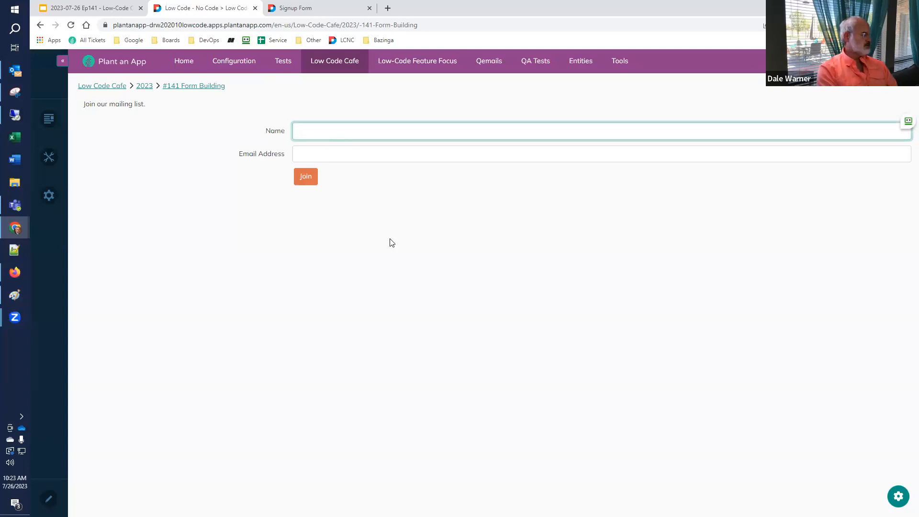
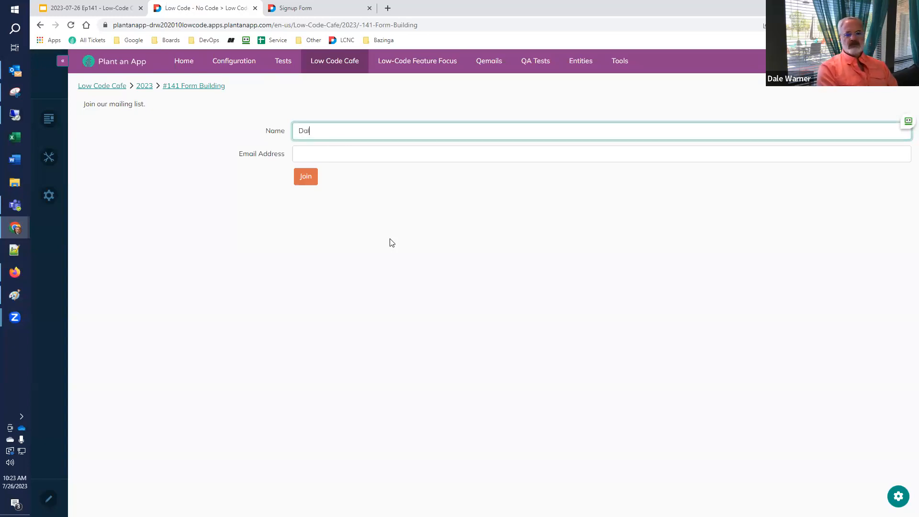
{"action": "key", "text": "Tab"}
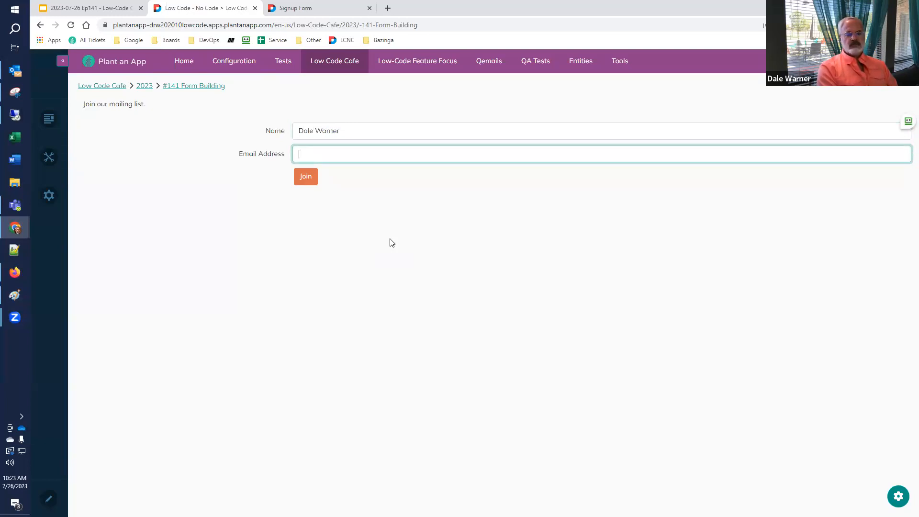
Trigger the invalid-address warning with a partial e-mail, complete it to a valid address, and submit with Join.
{"action": "type", "text": "test"}
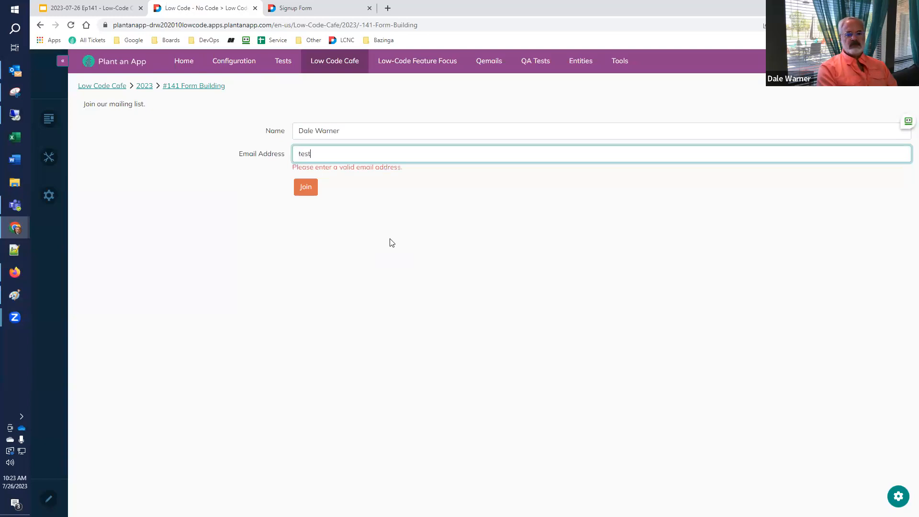
{"action": "key", "text": "Tab"}
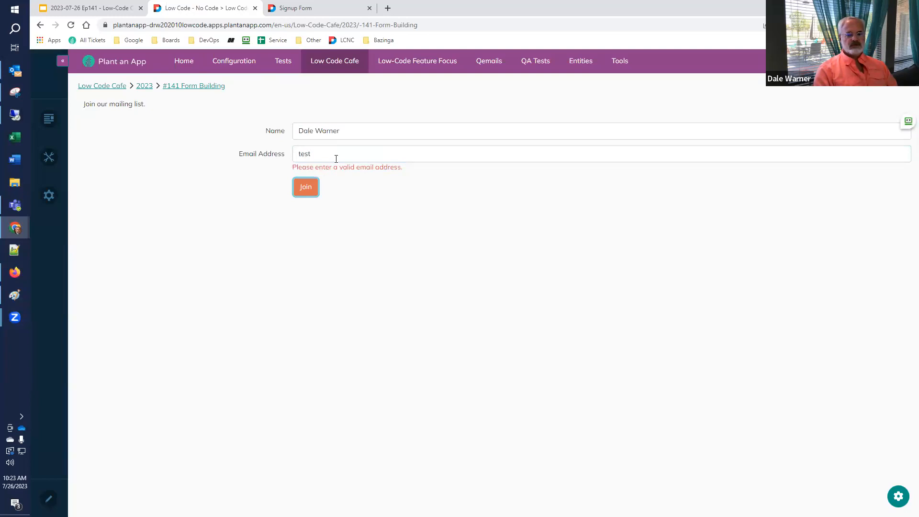
{"action": "mouse_move", "coordinate": [329, 158]}
{"action": "left_click", "coordinate": [332, 158]}
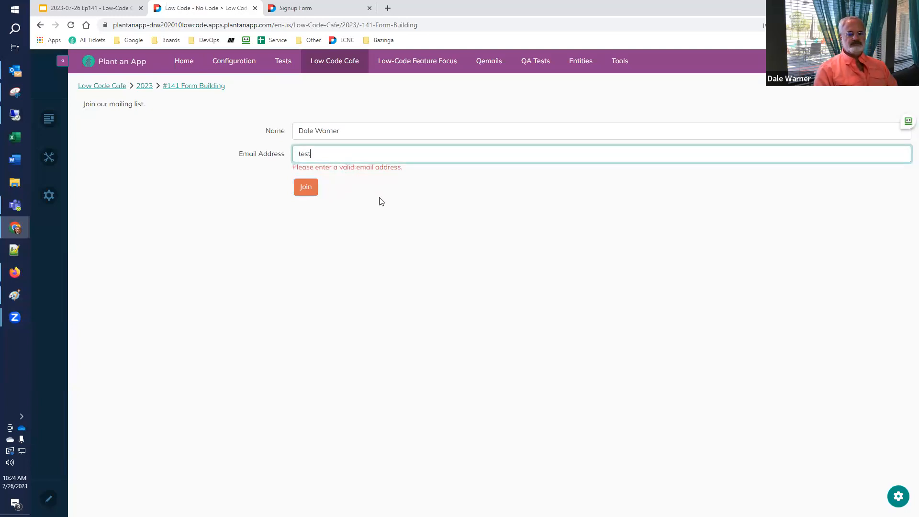
{"action": "type", "text": "@test.com"}
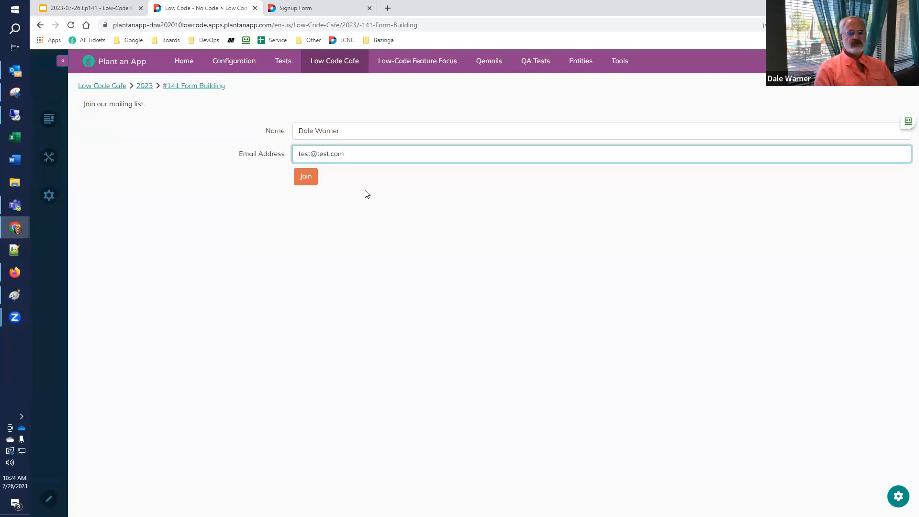
{"action": "left_click", "coordinate": [305, 180]}
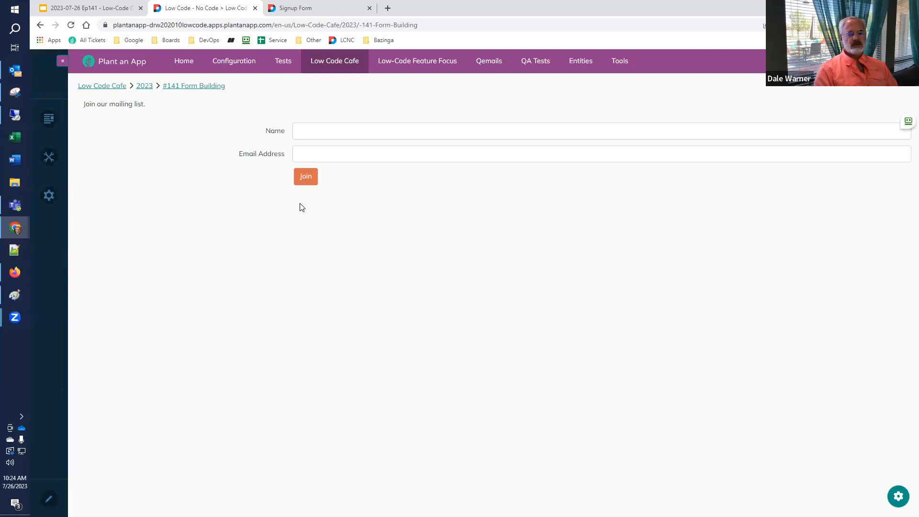
Review slide 40's form-design checklist, then return to the Signup Form builder's Settings.
{"action": "left_click", "coordinate": [111, 10]}
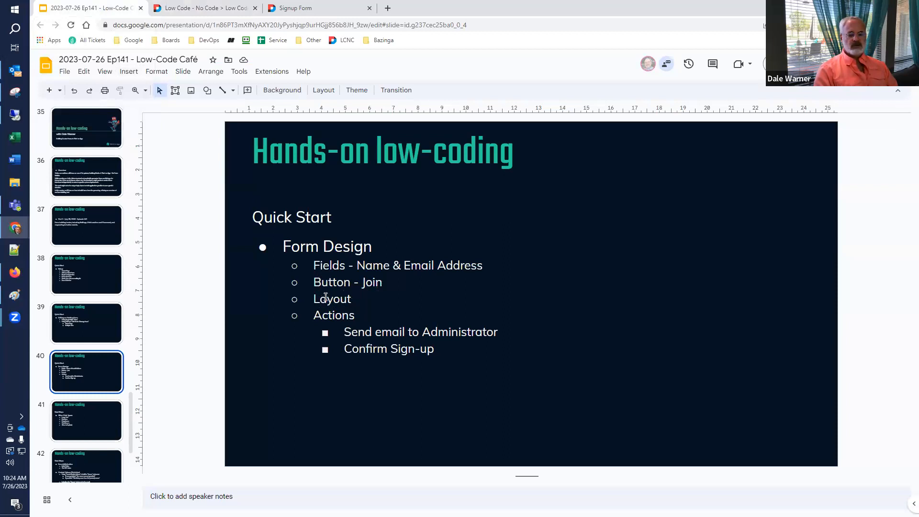
{"action": "left_click", "coordinate": [220, 13]}
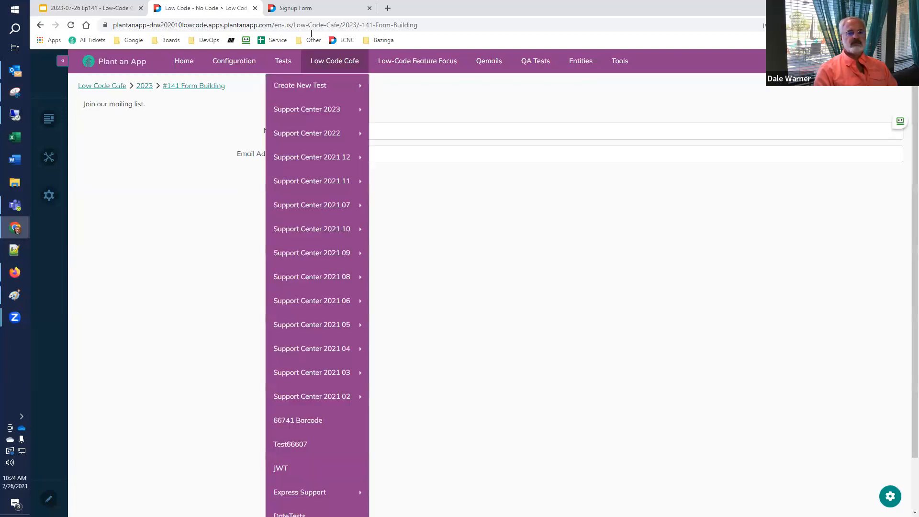
{"action": "left_click", "coordinate": [323, 14]}
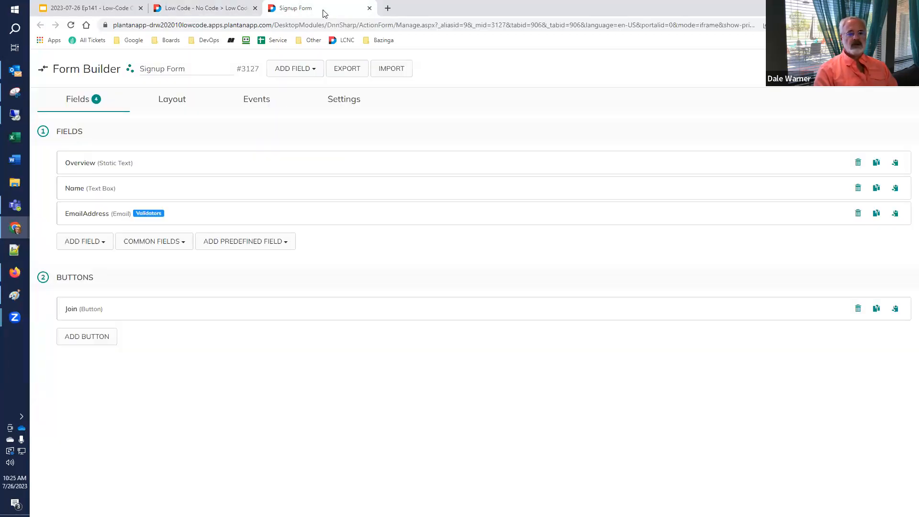
{"action": "left_click", "coordinate": [341, 102]}
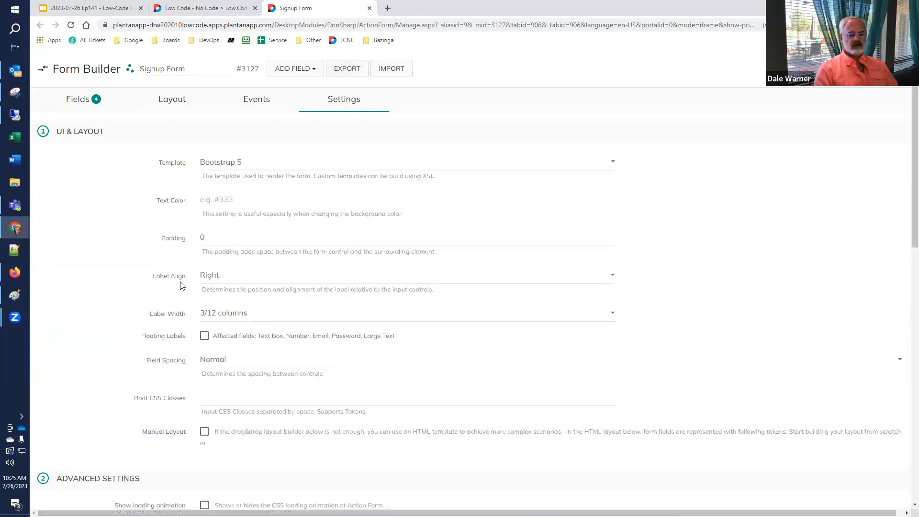
Set Label Align to Top and reload the live form to see labels above the inputs.
{"action": "left_click", "coordinate": [229, 275]}
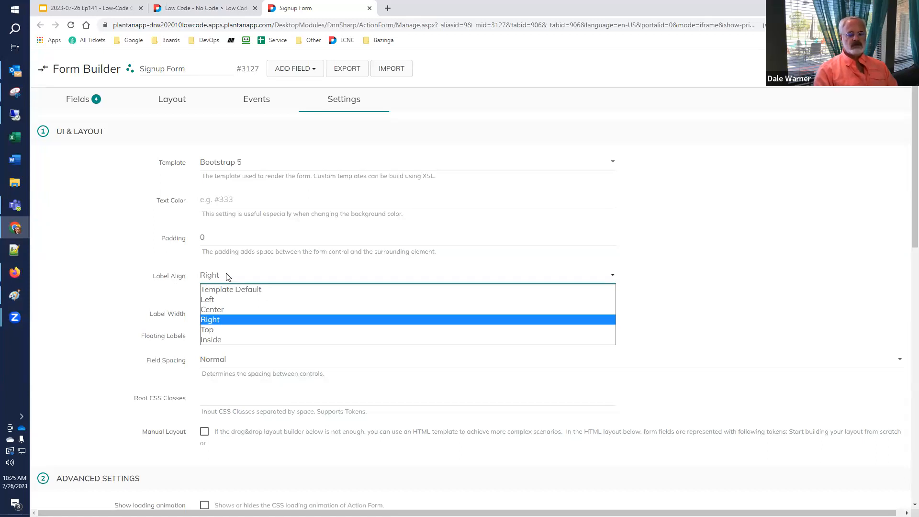
{"action": "left_click", "coordinate": [221, 330]}
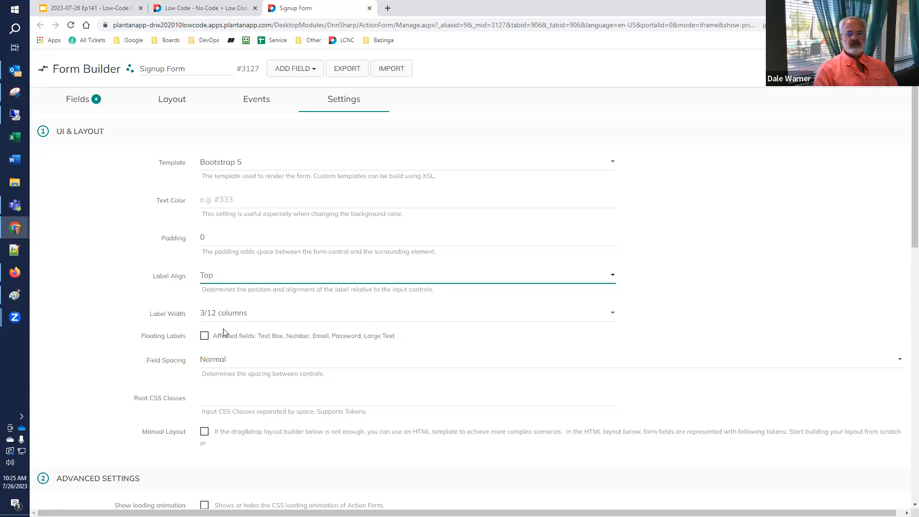
{"action": "left_click", "coordinate": [837, 69]}
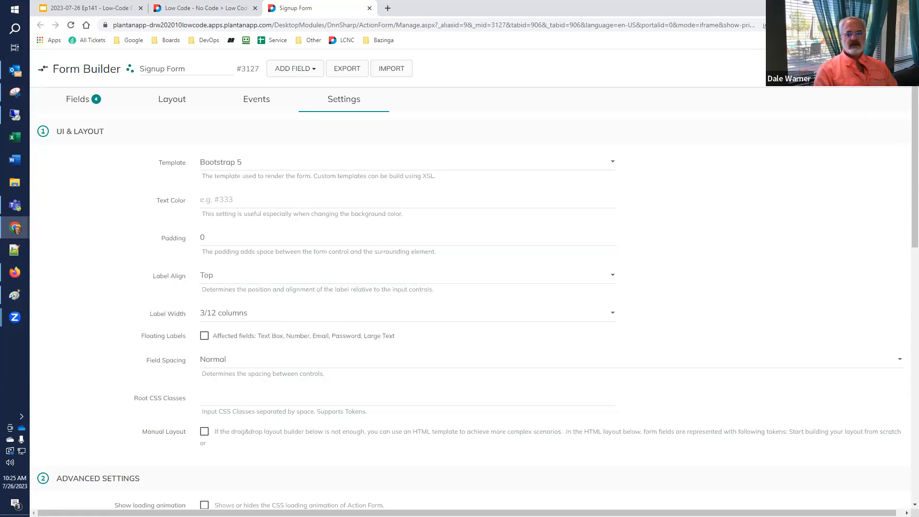
{"action": "left_click", "coordinate": [195, 6]}
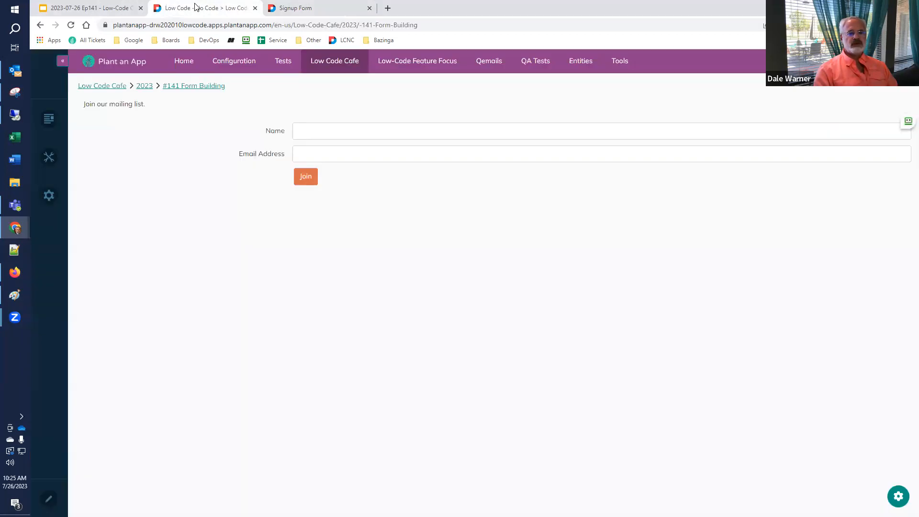
{"action": "left_click", "coordinate": [71, 26]}
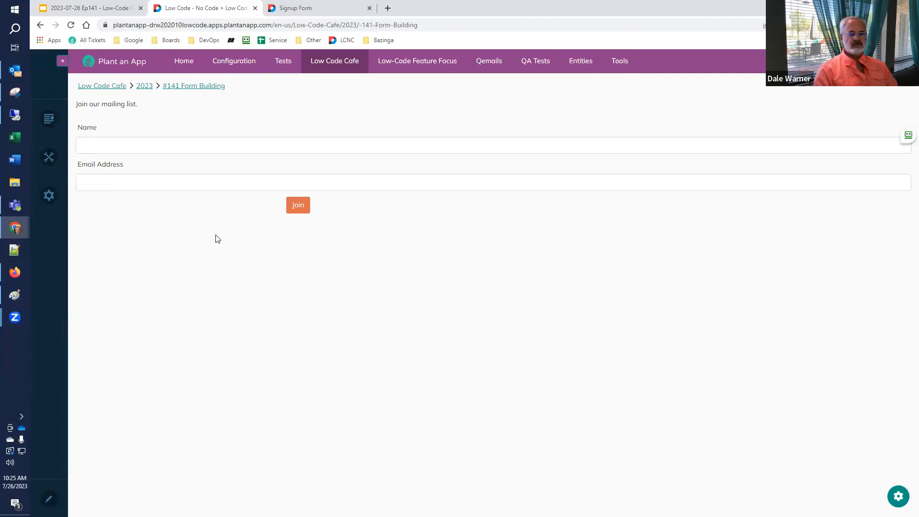
In the Layout editor, shrink Name to 6/12 and drag EmailAddress beside it on the same row.
{"action": "left_click", "coordinate": [313, 10]}
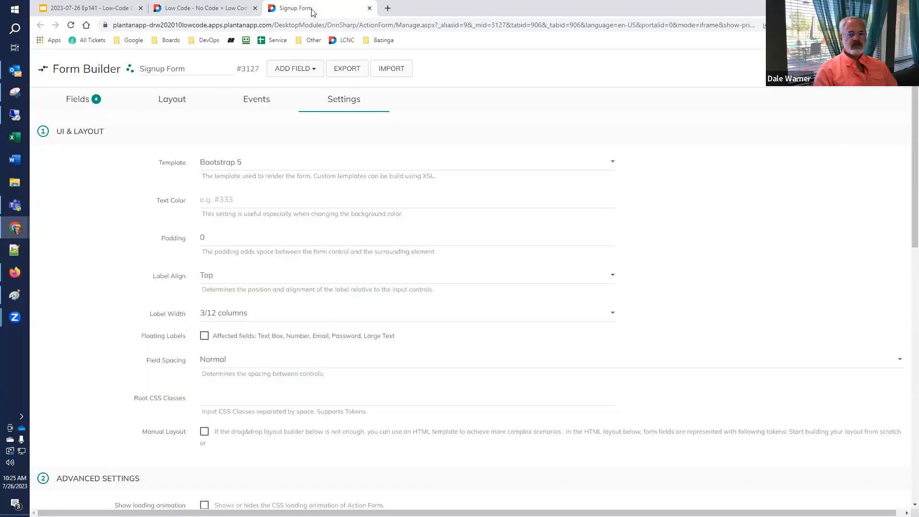
{"action": "left_click", "coordinate": [171, 106]}
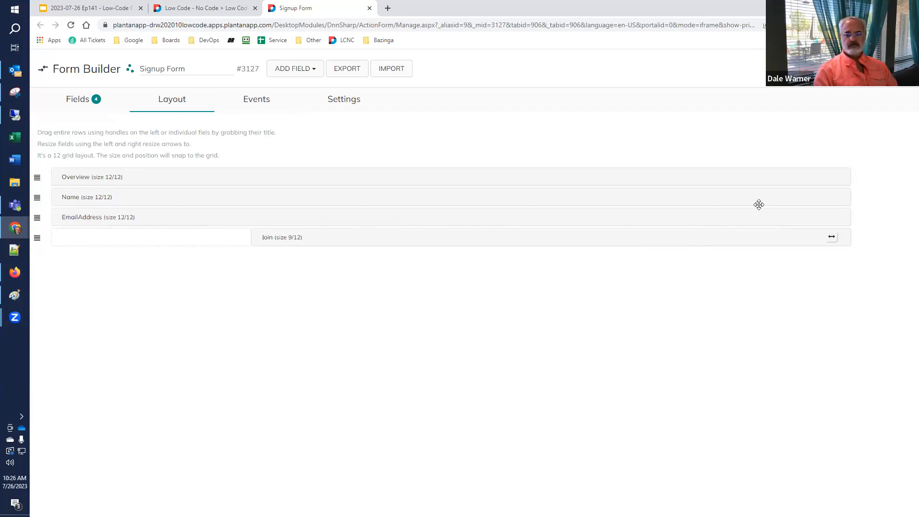
{"action": "left_click_drag", "start_coordinate": [849, 195], "coordinate": [451, 197]}
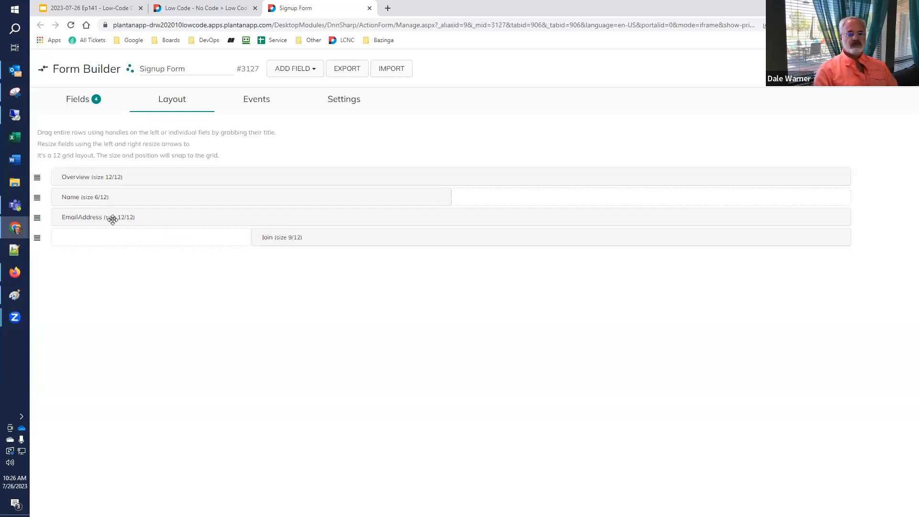
{"action": "left_click_drag", "start_coordinate": [164, 213], "coordinate": [463, 198]}
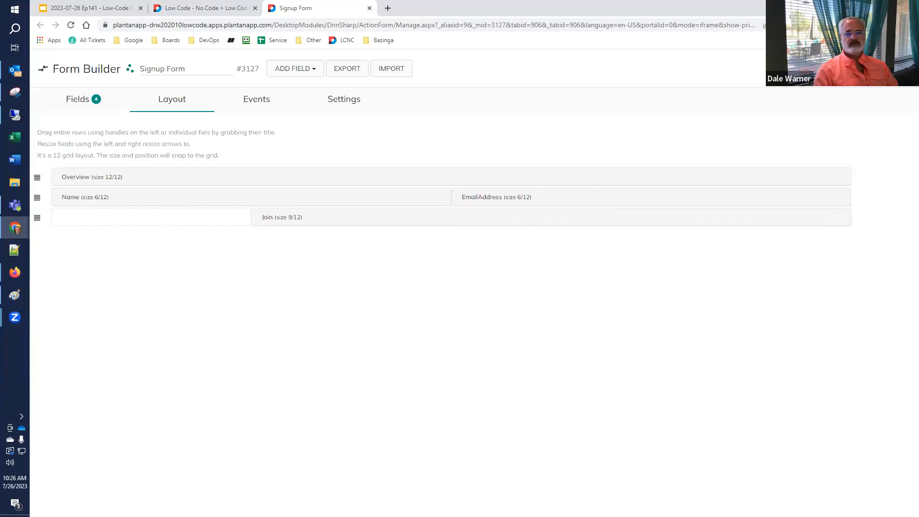
Reload the live signup page to check the side-by-side layout, briefly viewing the slides before returning.
{"action": "left_click", "coordinate": [192, 8]}
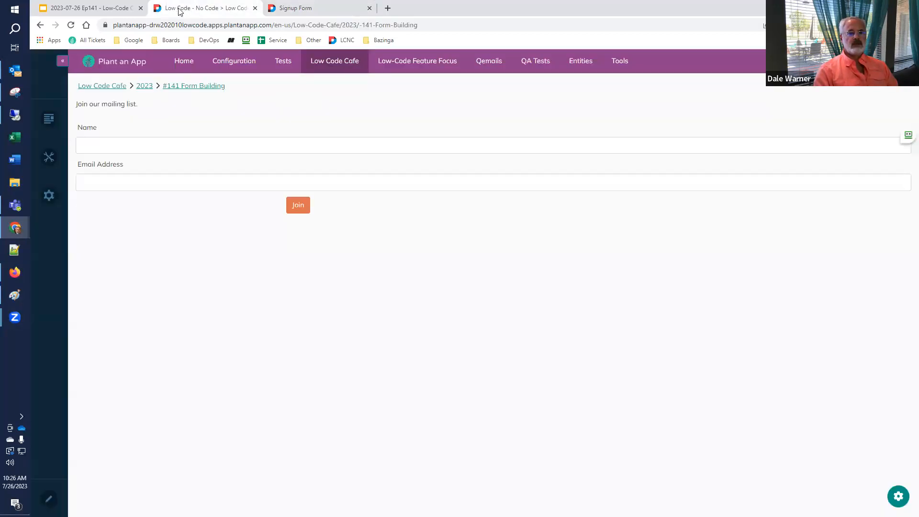
{"action": "left_click", "coordinate": [70, 25]}
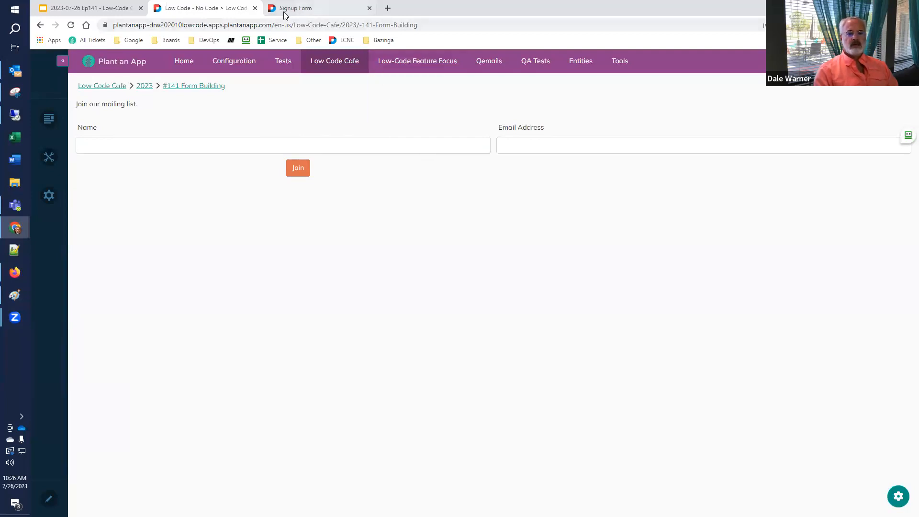
{"action": "left_click", "coordinate": [79, 8]}
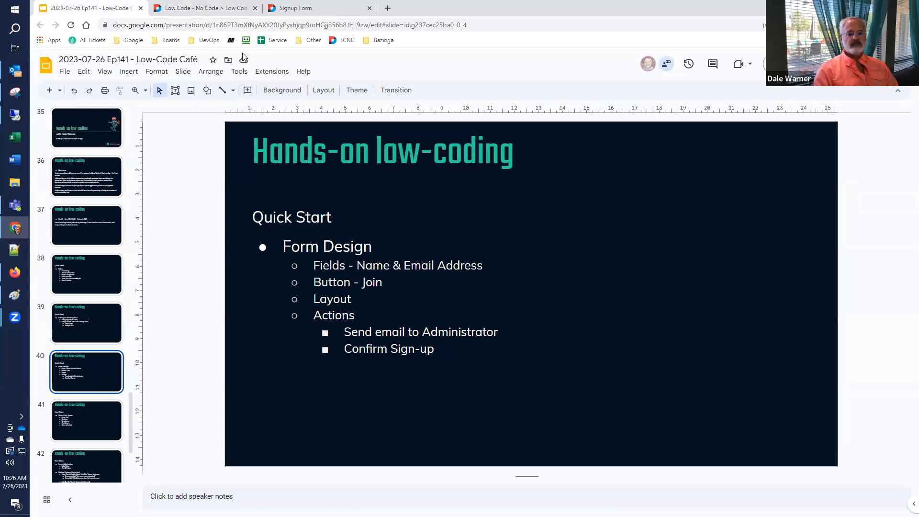
{"action": "left_click", "coordinate": [200, 10]}
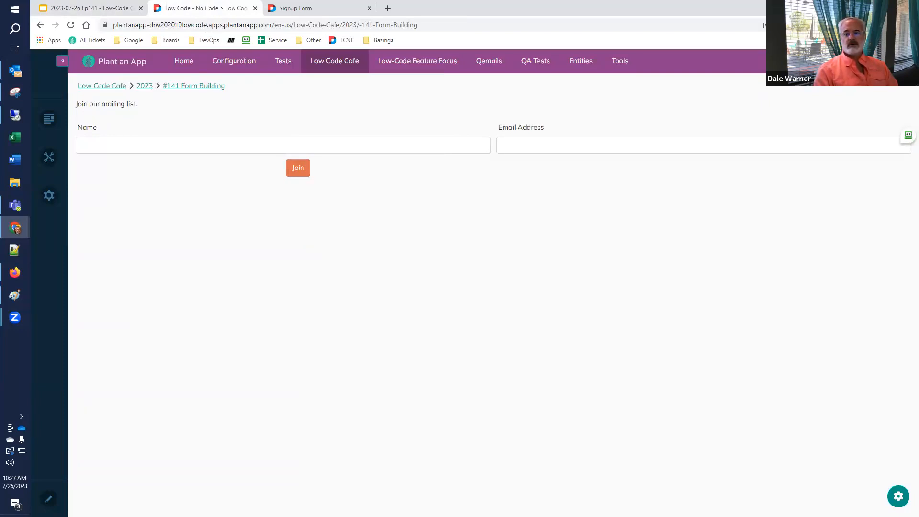
{"action": "left_click", "coordinate": [886, 7]}
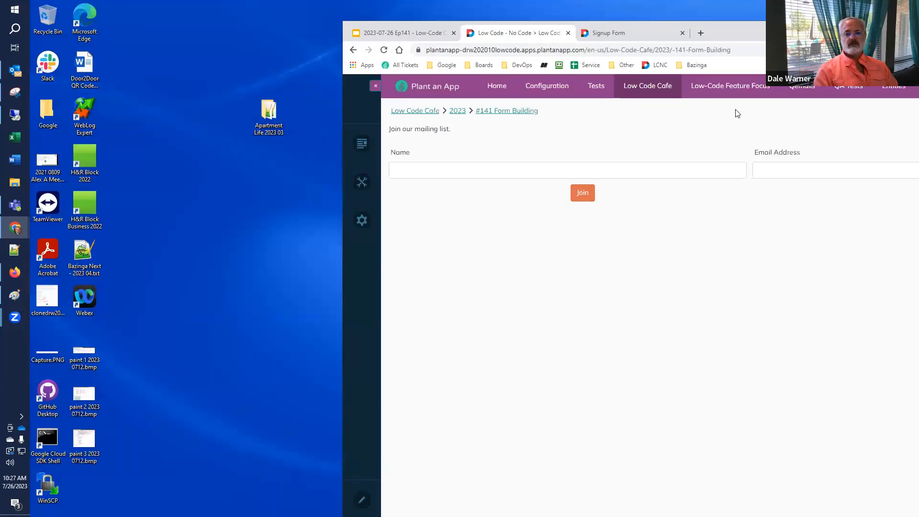
{"action": "left_click_drag", "start_coordinate": [813, 32], "coordinate": [498, 15]}
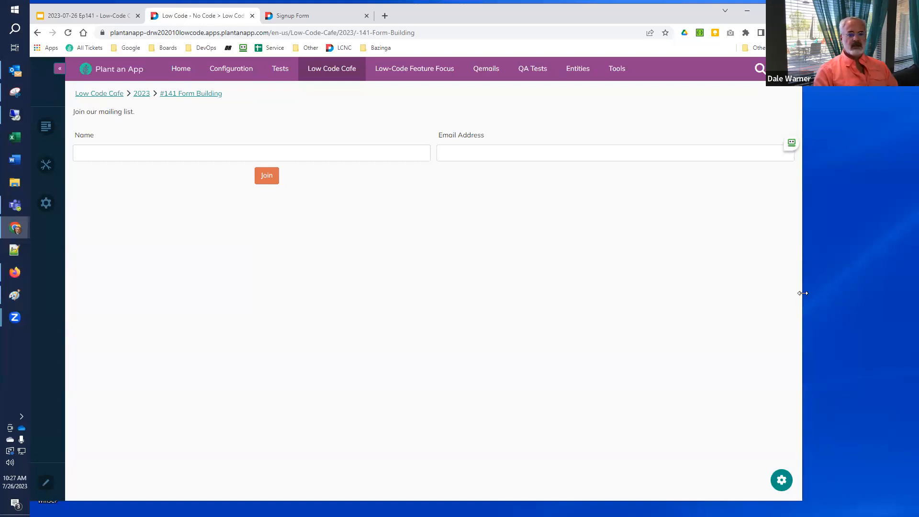
{"action": "left_click_drag", "start_coordinate": [802, 293], "coordinate": [275, 292]}
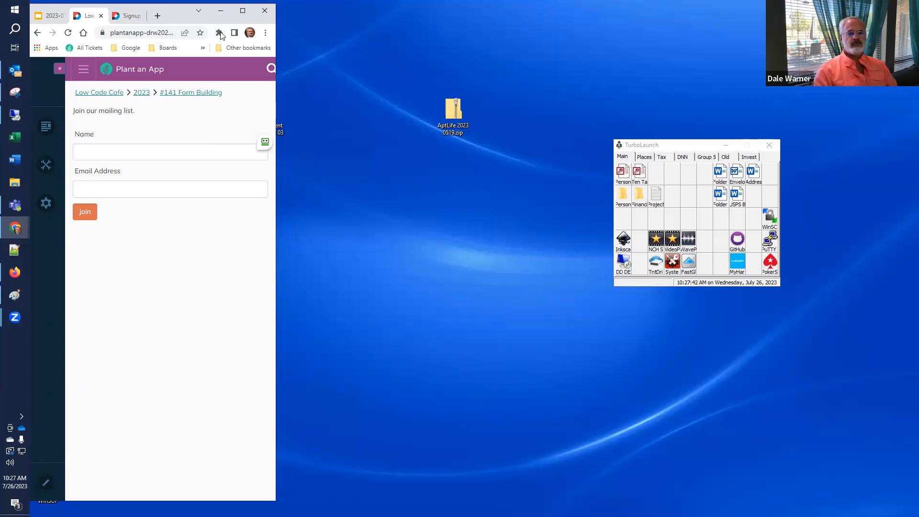
{"action": "left_click", "coordinate": [242, 11]}
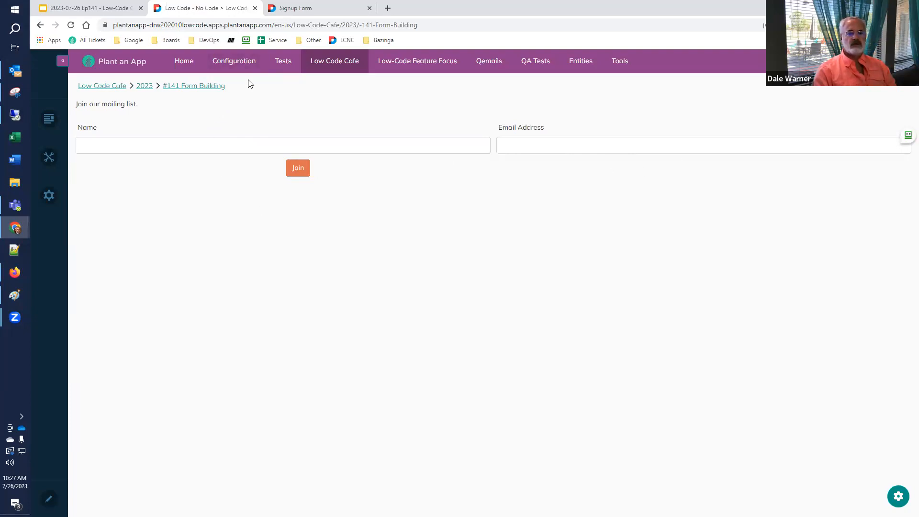
Put Name at 4/12, EmailAddress and Join into one row, then reload the live signup page.
{"action": "left_click", "coordinate": [303, 9]}
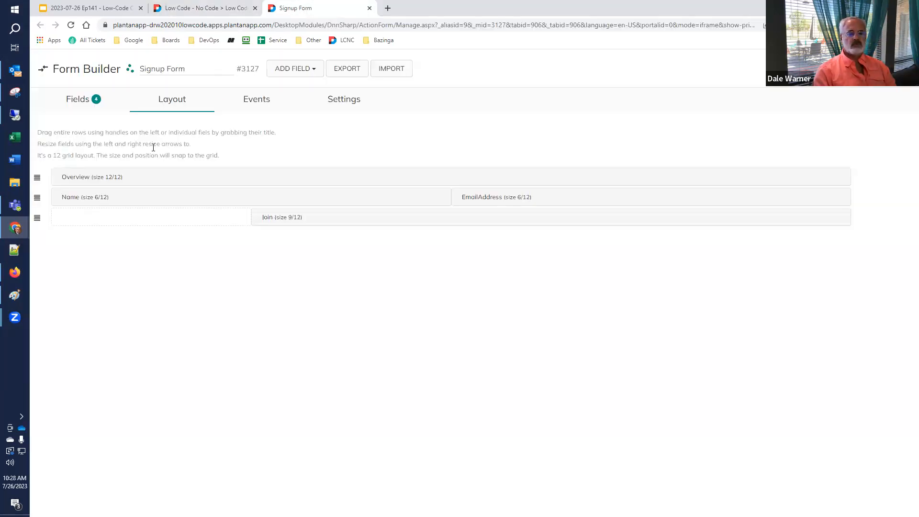
{"action": "left_click_drag", "start_coordinate": [446, 195], "coordinate": [342, 201]}
{"action": "left_click_drag", "start_coordinate": [640, 198], "coordinate": [575, 203]}
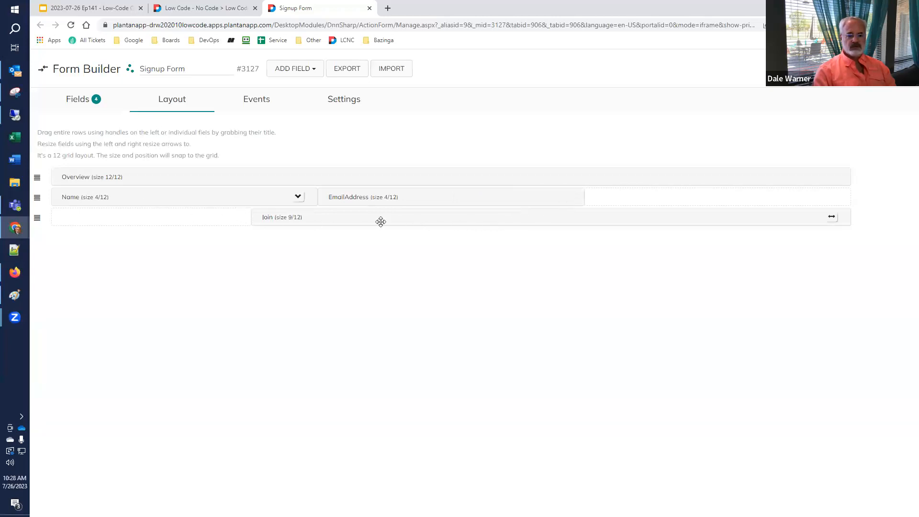
{"action": "left_click_drag", "start_coordinate": [367, 218], "coordinate": [657, 197]}
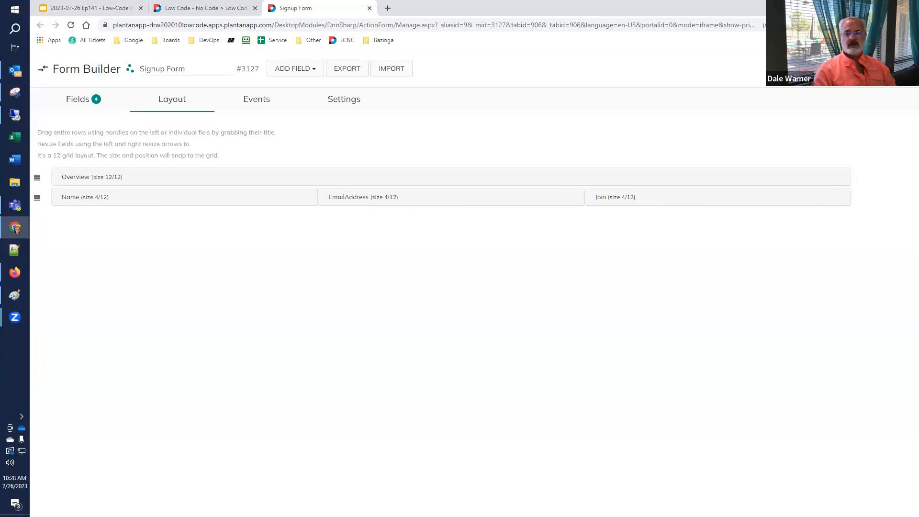
{"action": "left_click", "coordinate": [197, 11]}
{"action": "left_click", "coordinate": [70, 26]}
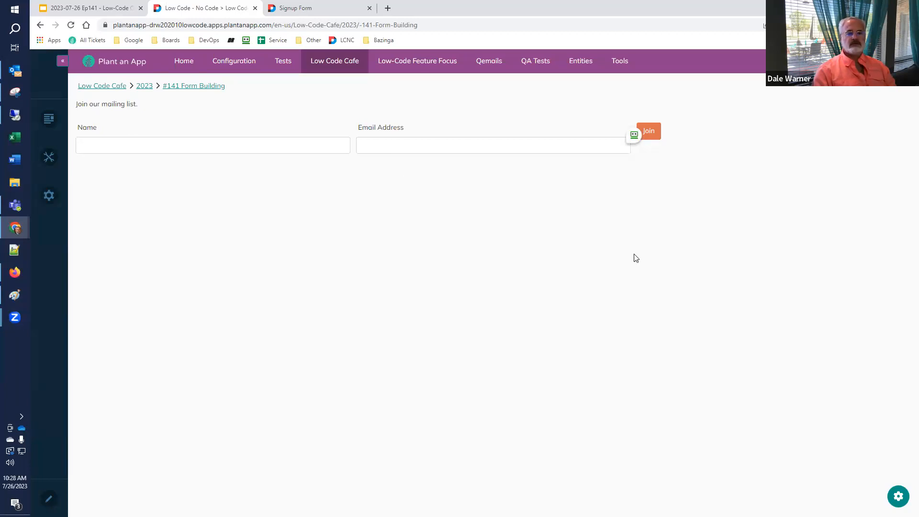
Review slide 40 of the slide deck, then come back to the Signup Form builder.
{"action": "left_click", "coordinate": [56, 5]}
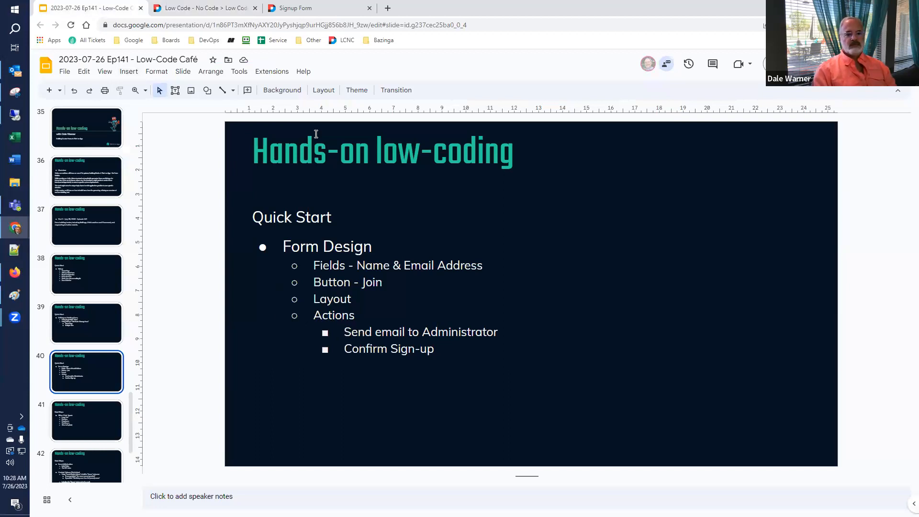
{"action": "left_click", "coordinate": [310, 8]}
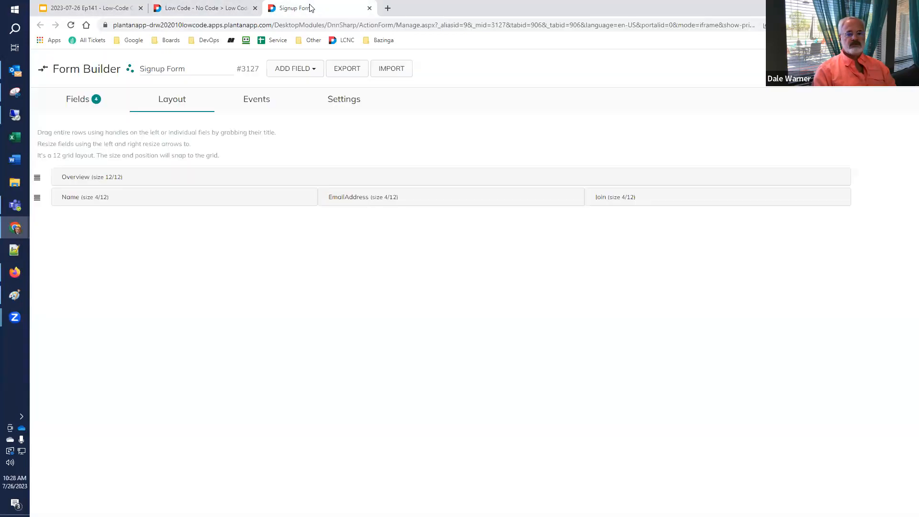
Expand the Join button's settings in the Fields list and scroll to its On Click Handler.
{"action": "left_click", "coordinate": [78, 104]}
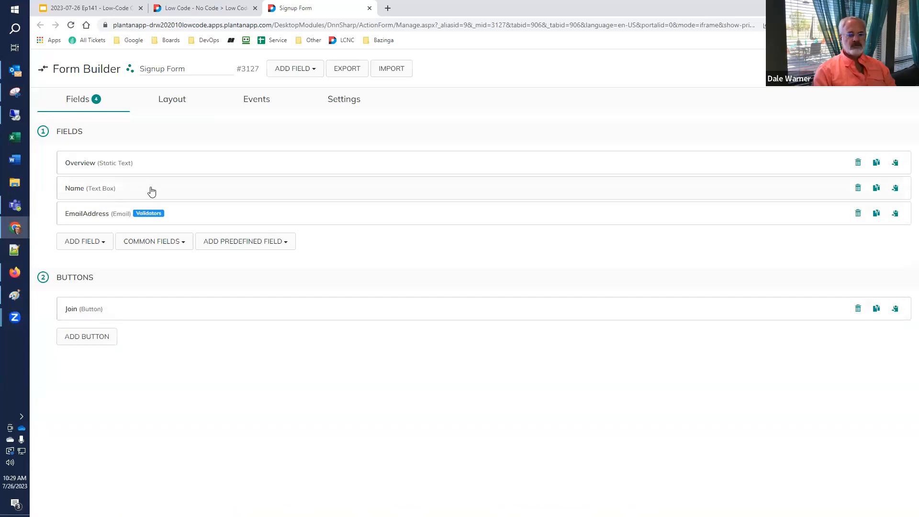
{"action": "left_click", "coordinate": [151, 192]}
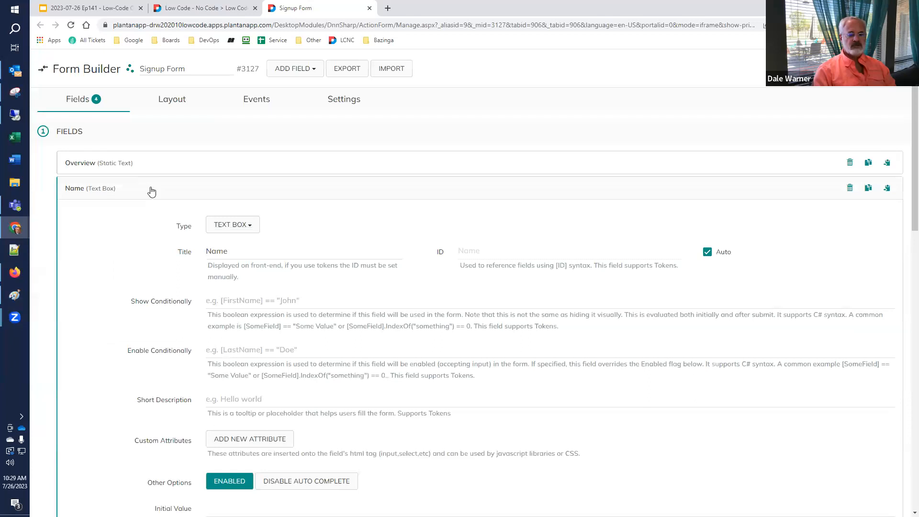
{"action": "left_click", "coordinate": [151, 192]}
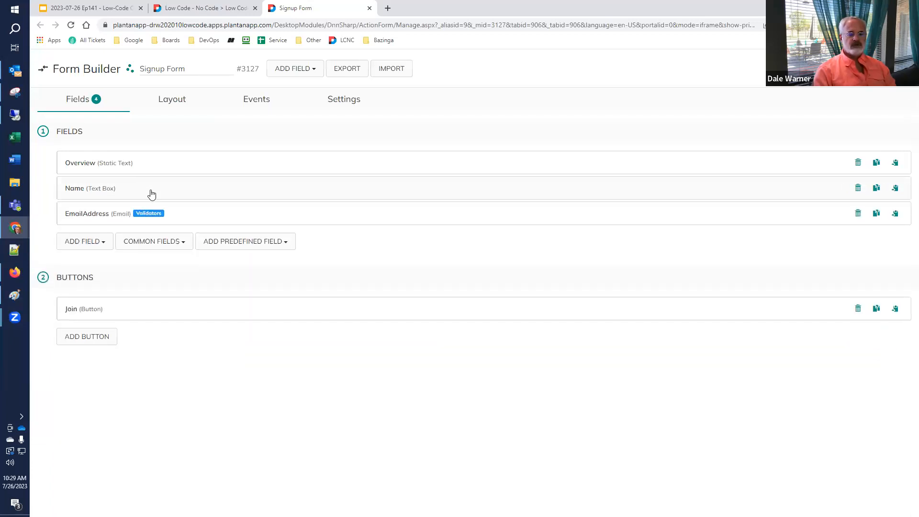
{"action": "left_click", "coordinate": [121, 314]}
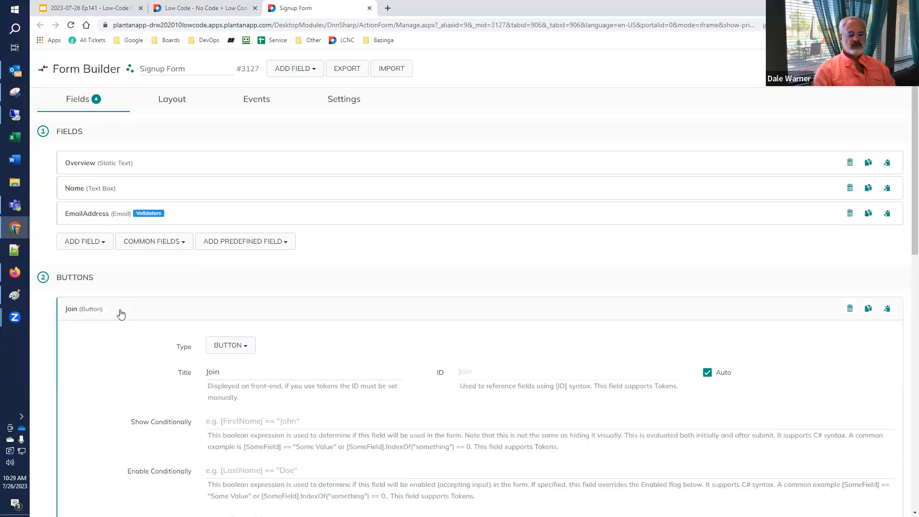
{"action": "scroll", "coordinate": [117, 315], "scroll_direction": "down", "scroll_amount": 3}
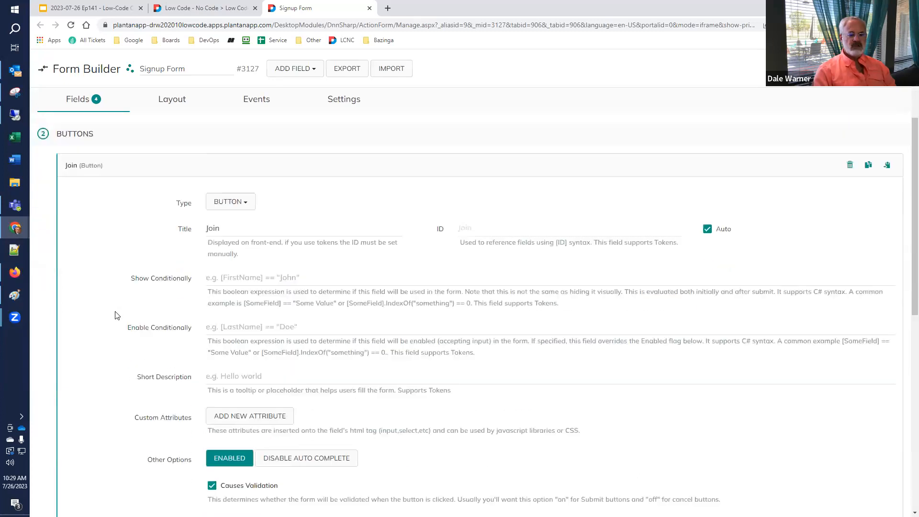
{"action": "scroll", "coordinate": [117, 315], "scroll_direction": "down", "scroll_amount": 7}
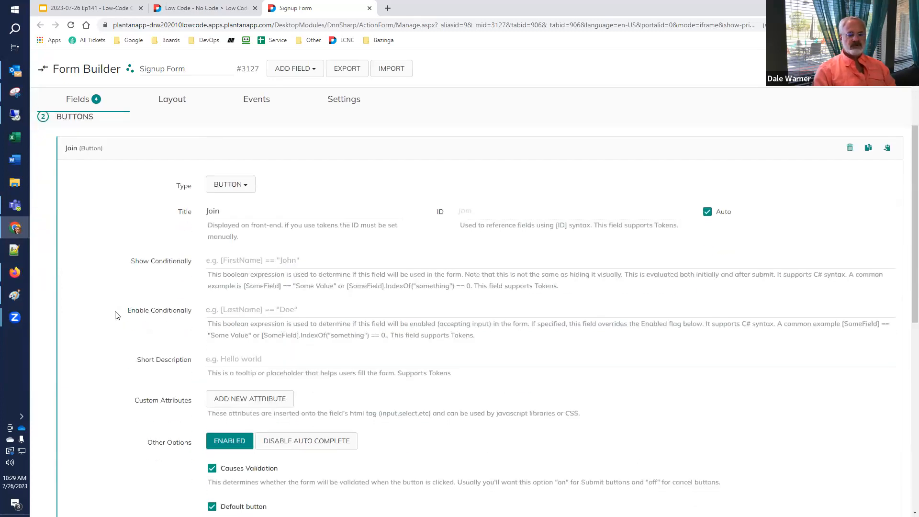
{"action": "scroll", "coordinate": [117, 315], "scroll_direction": "down", "scroll_amount": 2}
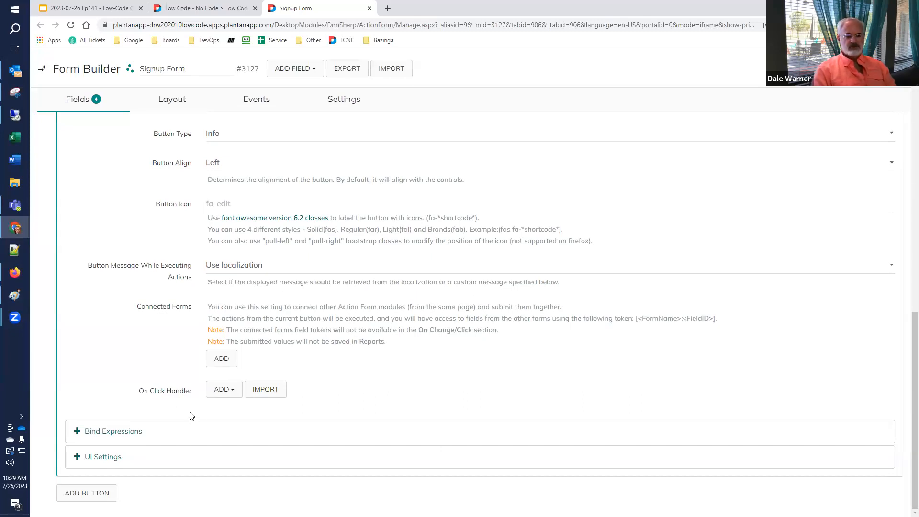
Add an Email > Send Email action to the Join button's On Click Handler.
{"action": "left_click", "coordinate": [223, 391]}
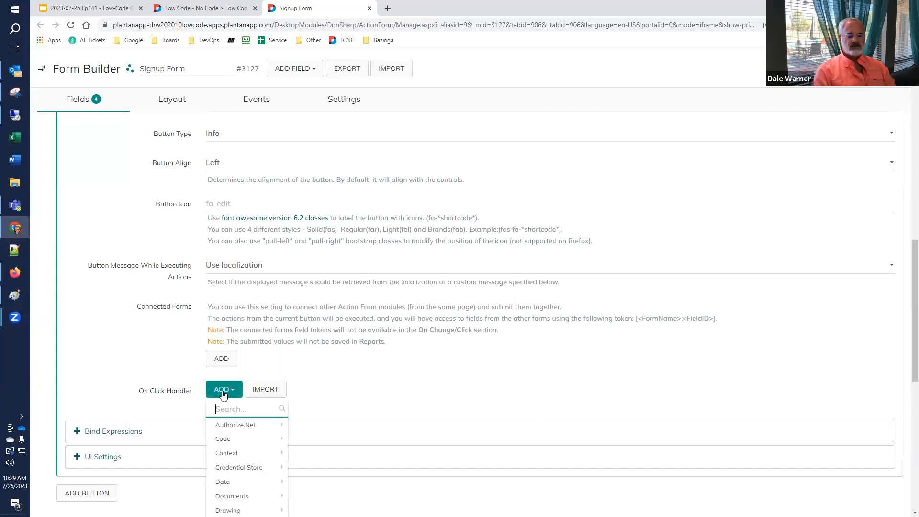
{"action": "scroll", "coordinate": [226, 372], "scroll_direction": "down", "scroll_amount": 4}
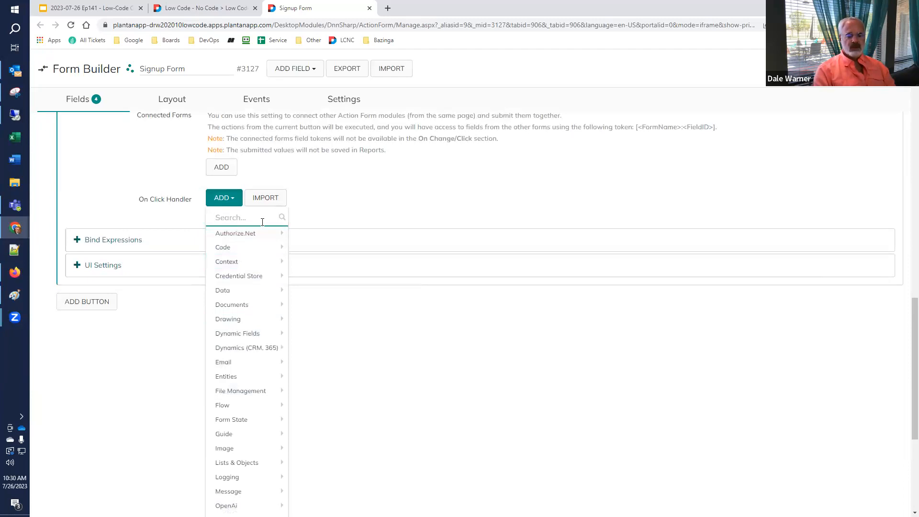
{"action": "mouse_move", "coordinate": [245, 366]}
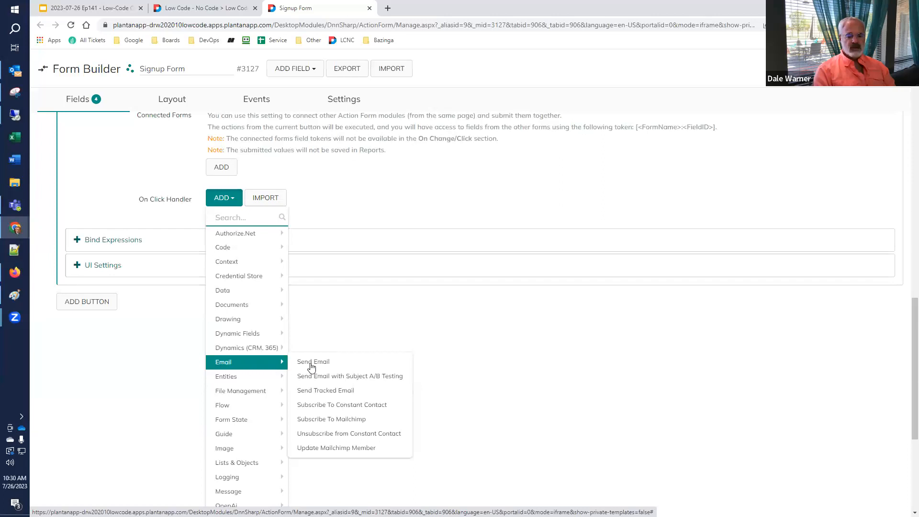
{"action": "left_click", "coordinate": [352, 366]}
{"action": "scroll", "coordinate": [270, 357], "scroll_direction": "up", "scroll_amount": 1}
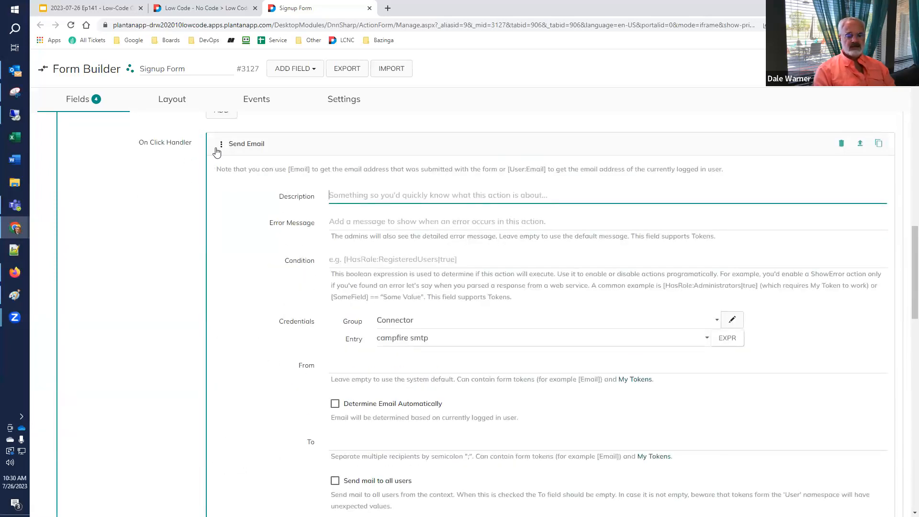
{"action": "left_click", "coordinate": [297, 150]}
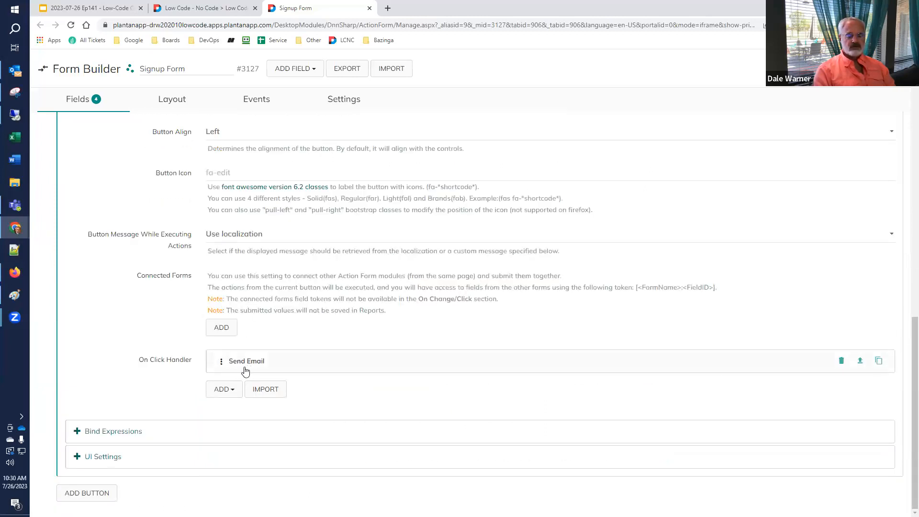
{"action": "left_click", "coordinate": [280, 362]}
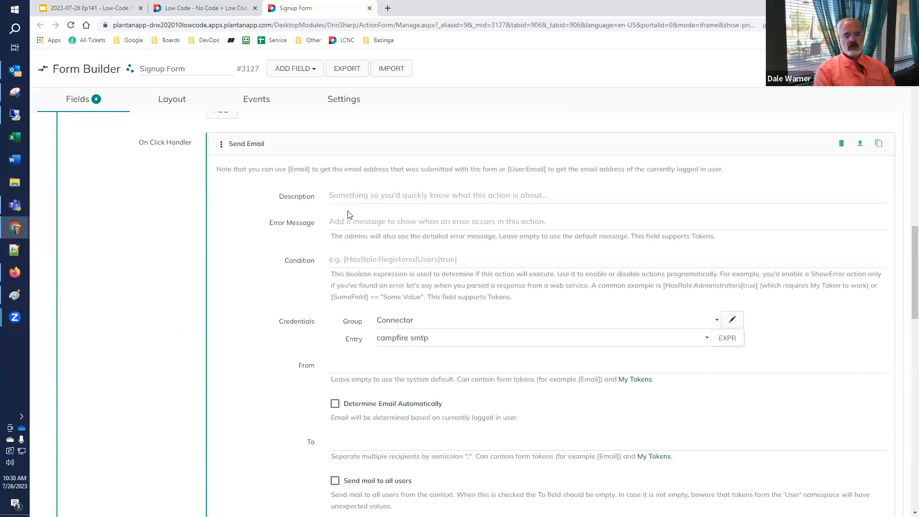
Describe the action as sending the list administrator the information the user has submitted.
{"action": "left_click", "coordinate": [347, 196]}
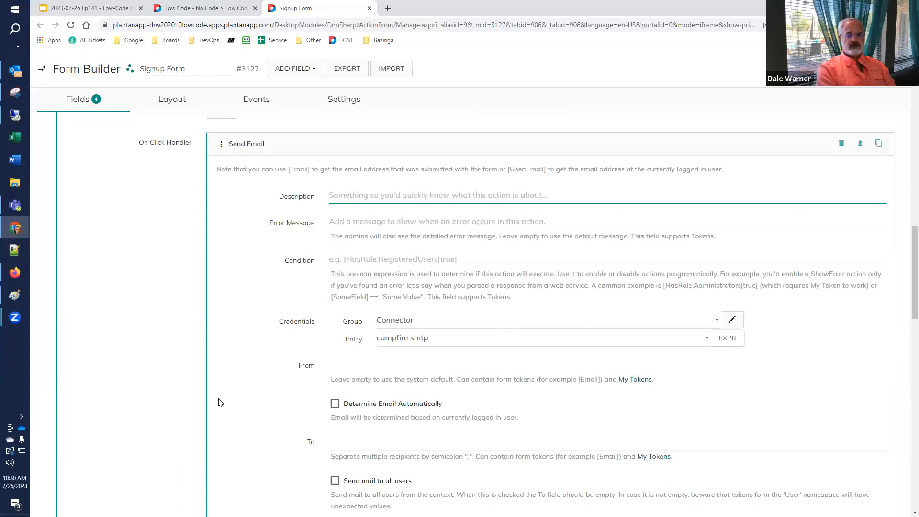
{"action": "type", "text": "Send an"}
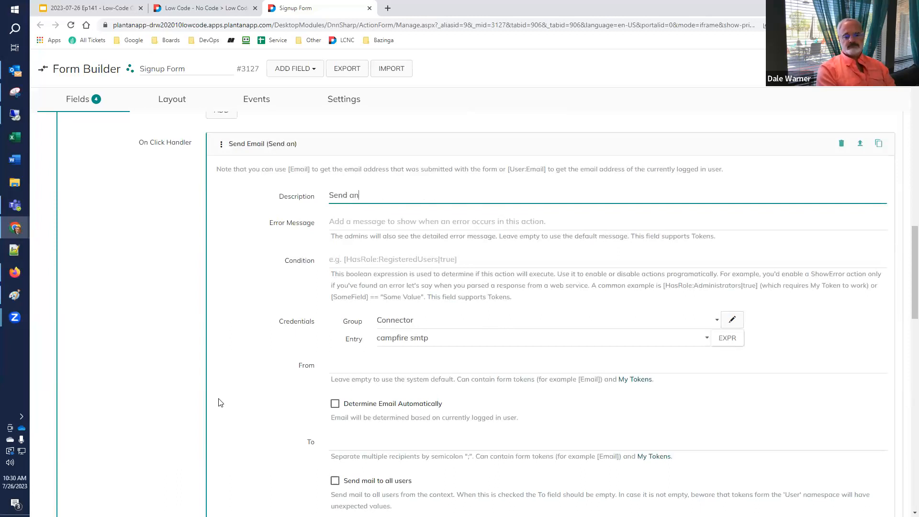
{"action": "type", "text": " email reque"}
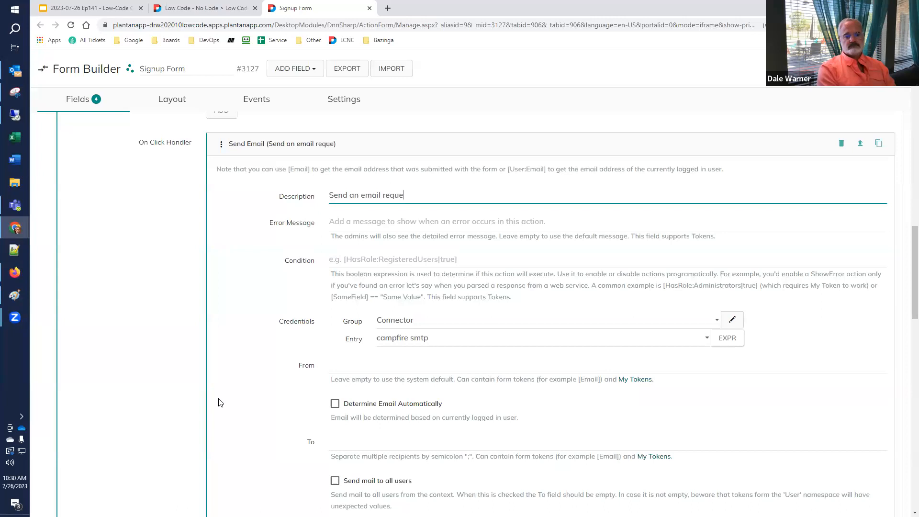
{"action": "type", "text": "st to the list adm"}
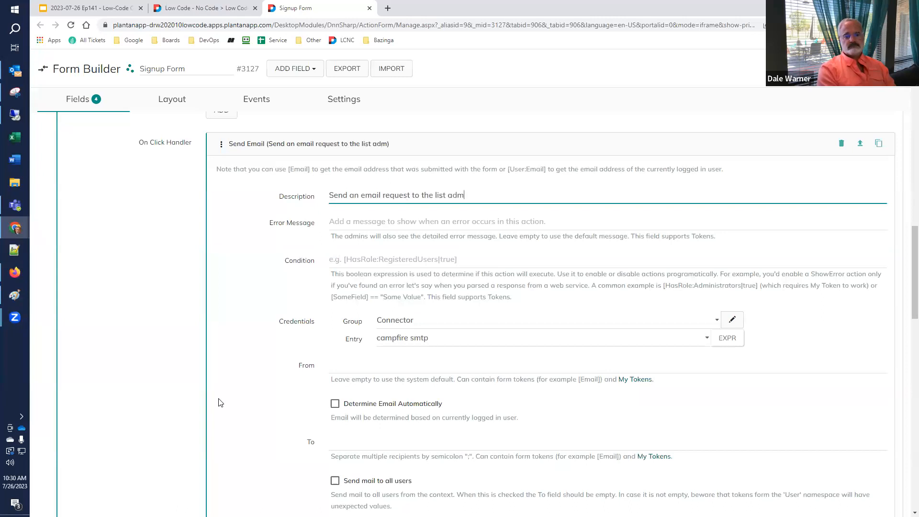
{"action": "type", "text": "inistrator giving "}
{"action": "type", "text": "the f"}
{"action": "type", "text": "nf"}
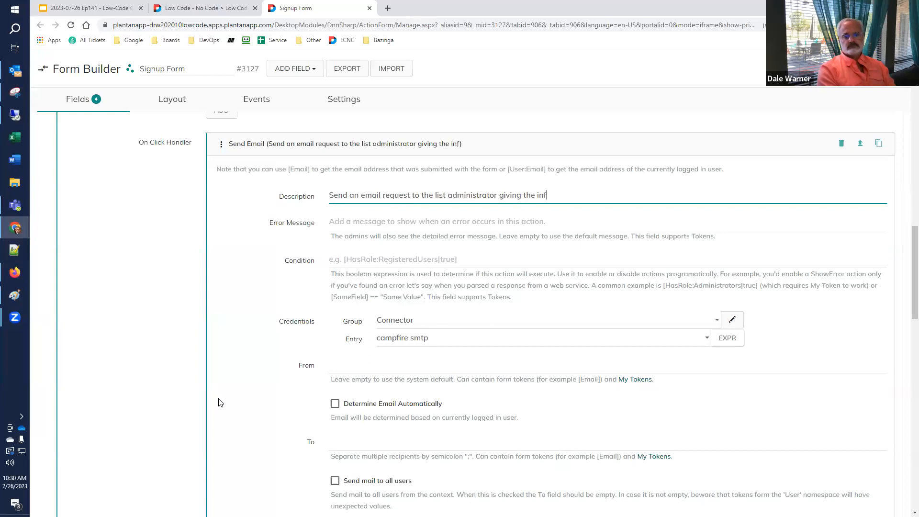
{"action": "type", "text": "ormation the u"}
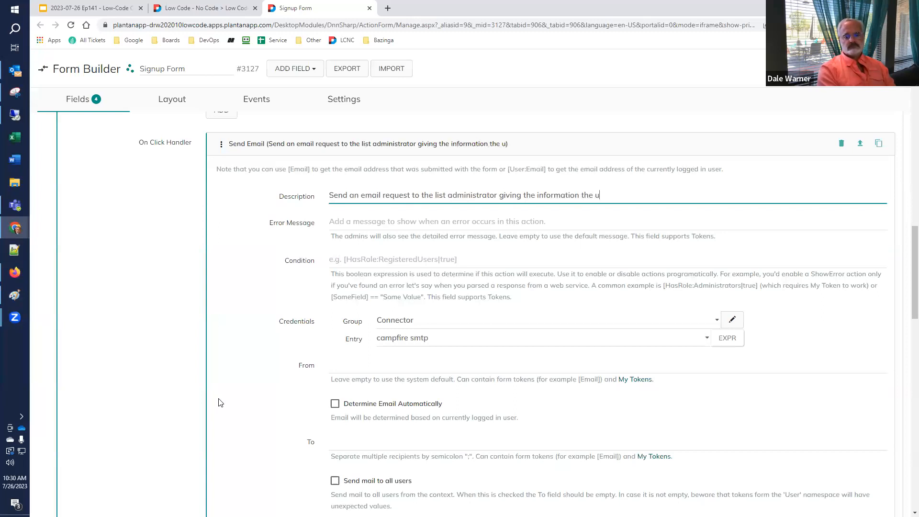
{"action": "type", "text": "ser has submitted."}
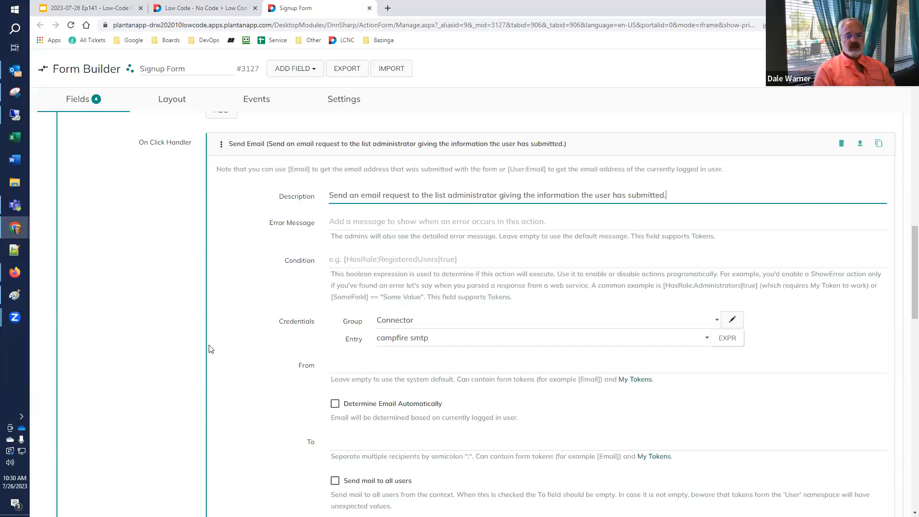
{"action": "scroll", "coordinate": [210, 345], "scroll_direction": "down", "scroll_amount": 1}
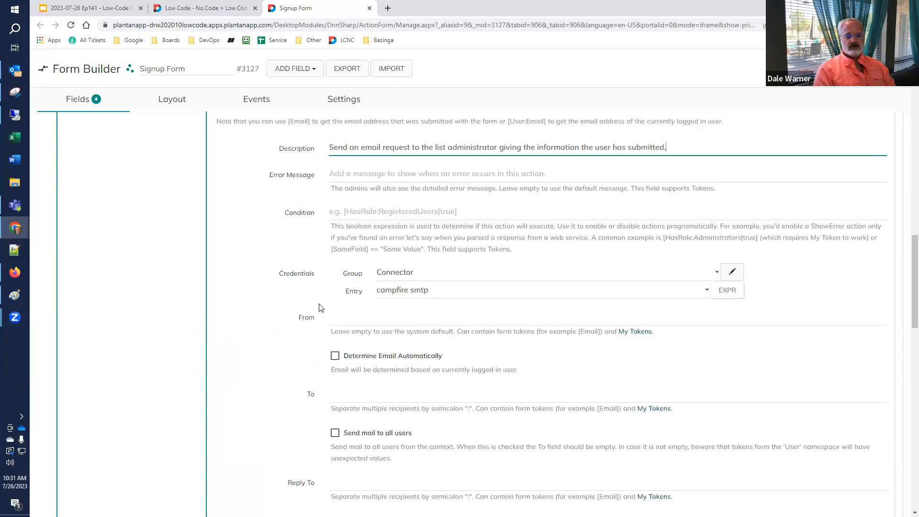
{"action": "scroll", "coordinate": [299, 306], "scroll_direction": "down", "scroll_amount": 1}
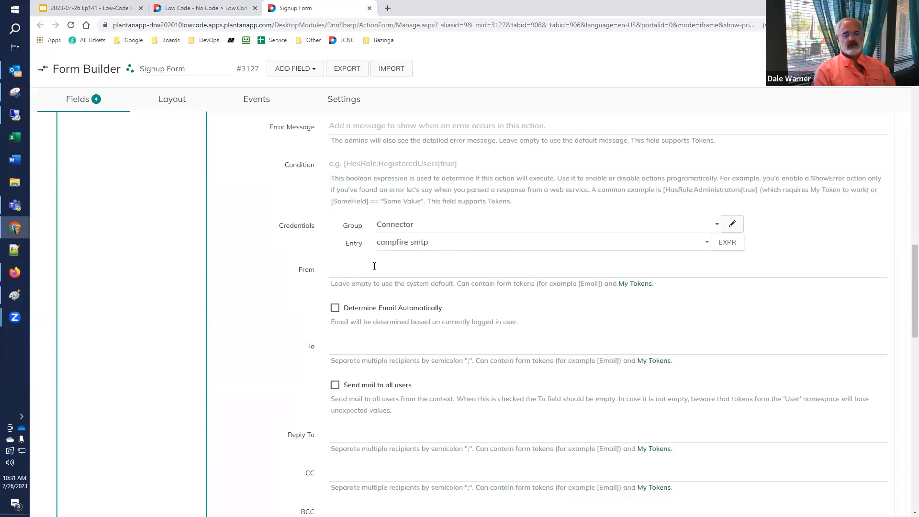
{"action": "left_click", "coordinate": [460, 242]}
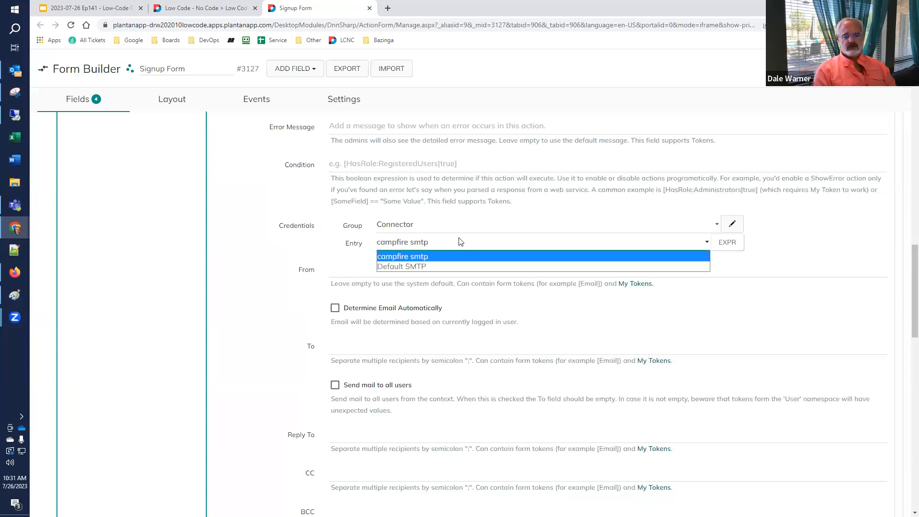
{"action": "left_click", "coordinate": [440, 266]}
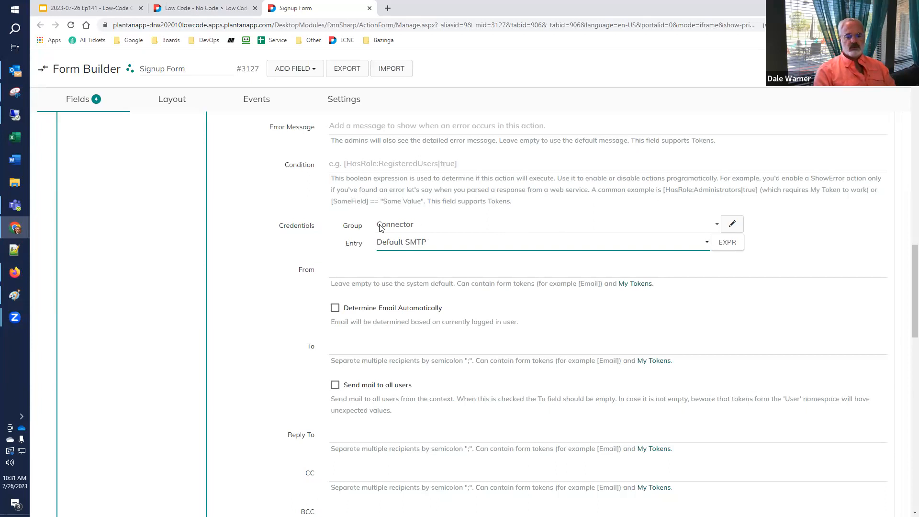
{"action": "left_click", "coordinate": [389, 276]}
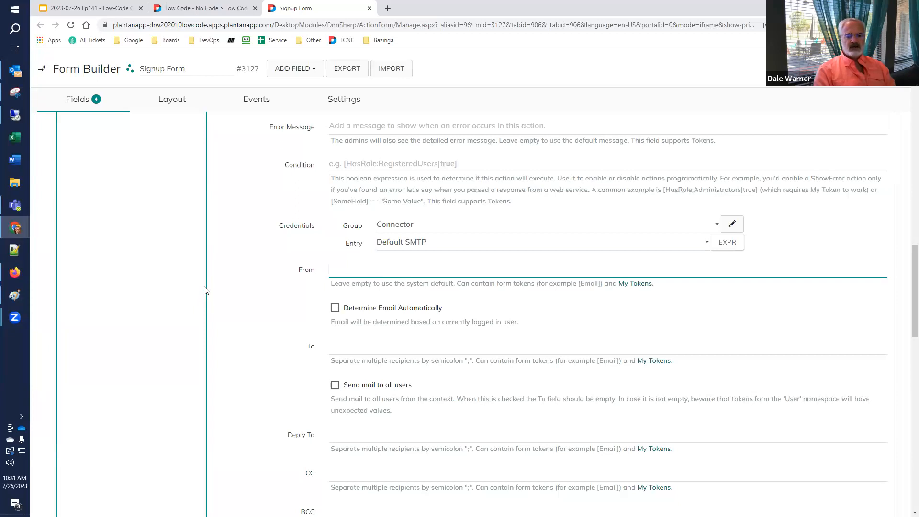
{"action": "scroll", "coordinate": [206, 291], "scroll_direction": "down", "scroll_amount": 1}
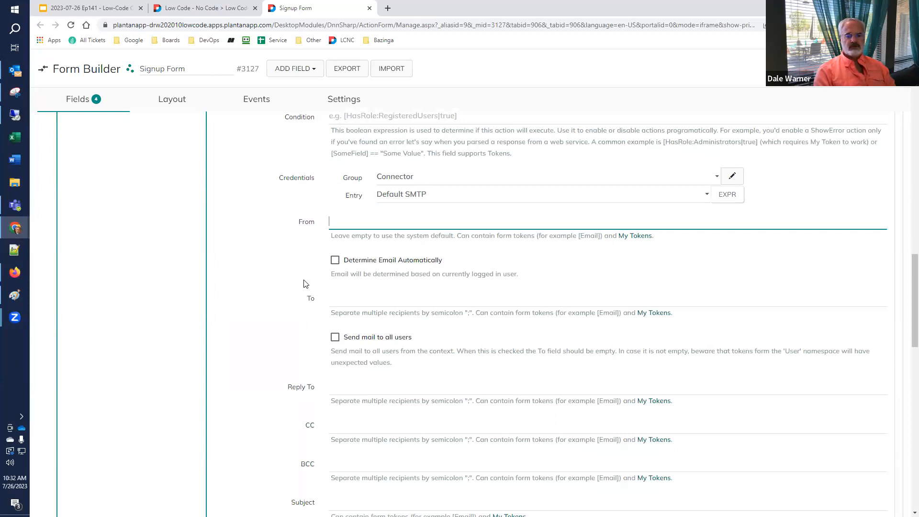
Enter the administrator's e-mail address as the email's To recipient.
{"action": "scroll", "coordinate": [301, 285], "scroll_direction": "down", "scroll_amount": 2}
{"action": "left_click", "coordinate": [367, 206]}
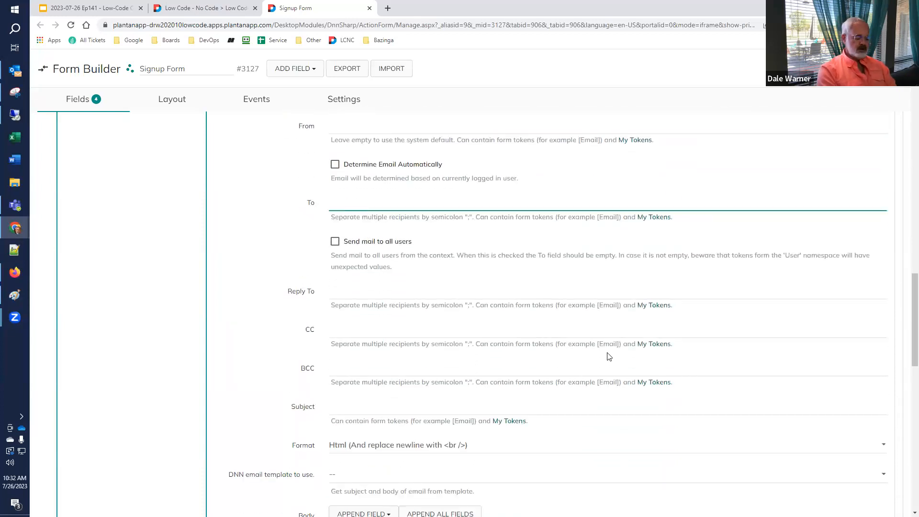
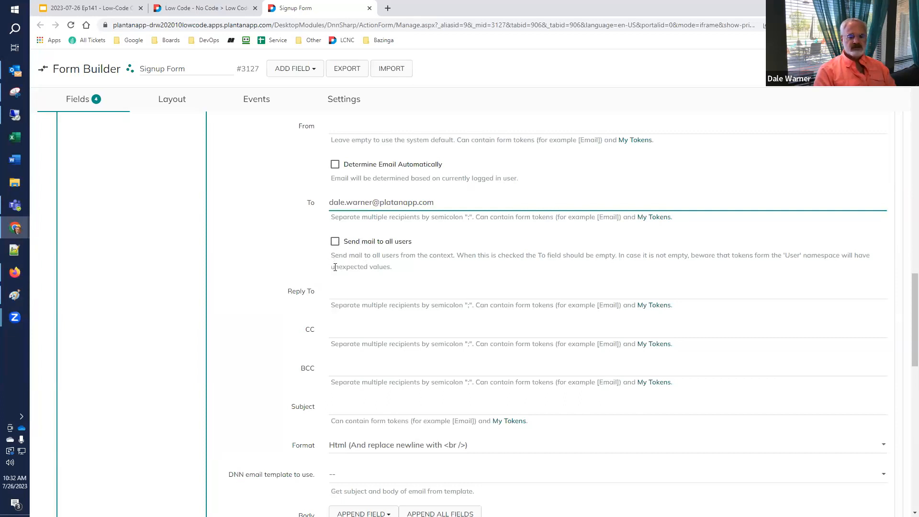
{"action": "scroll", "coordinate": [334, 268], "scroll_direction": "down", "scroll_amount": 1}
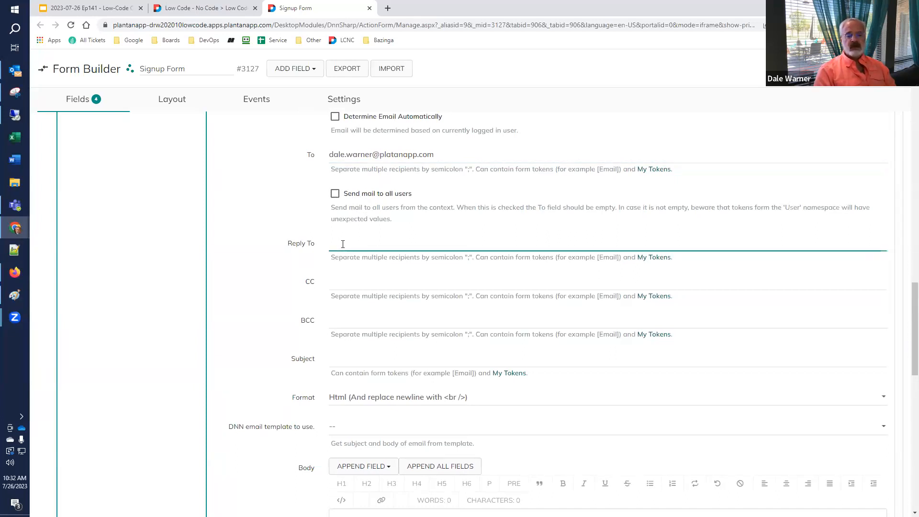
Leave CC and BCC empty and set the subject 'SignUp form - a user has signed up for our mailing list'.
{"action": "left_click", "coordinate": [341, 282]}
{"action": "left_click", "coordinate": [348, 319]}
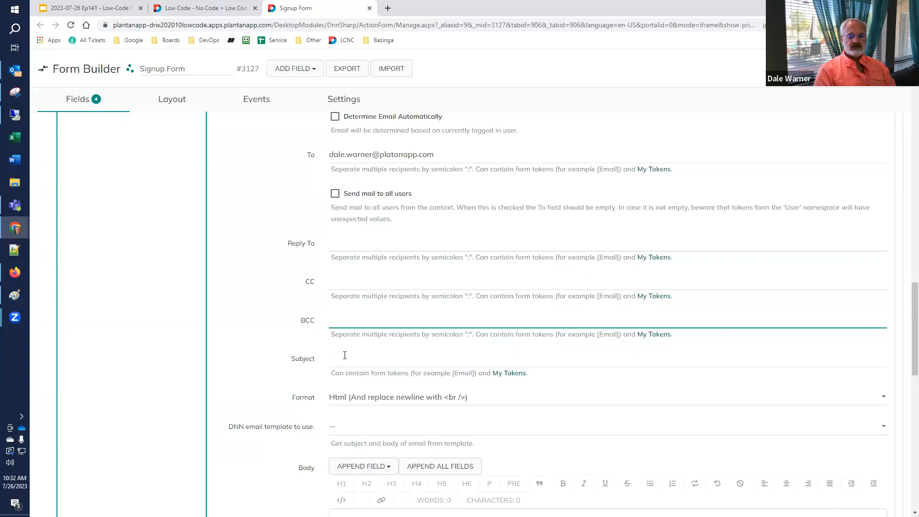
{"action": "scroll", "coordinate": [346, 358], "scroll_direction": "down", "scroll_amount": 2}
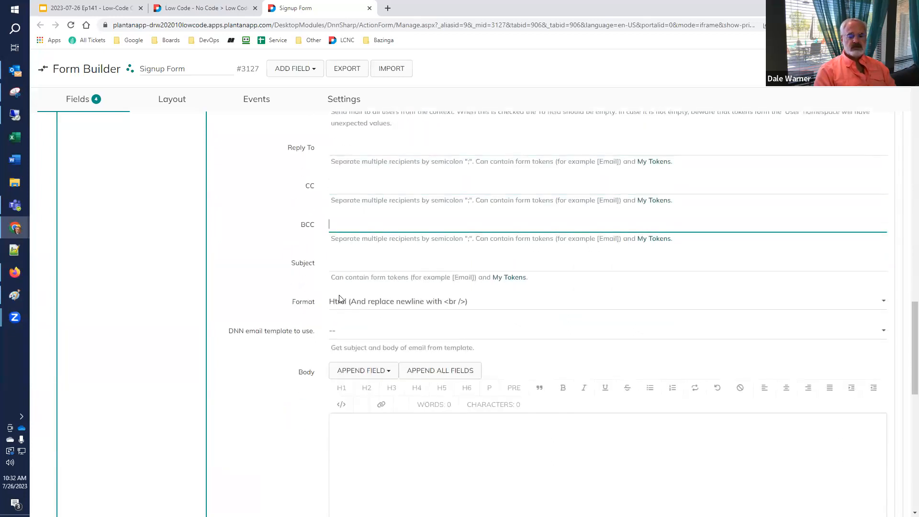
{"action": "left_click", "coordinate": [347, 262]}
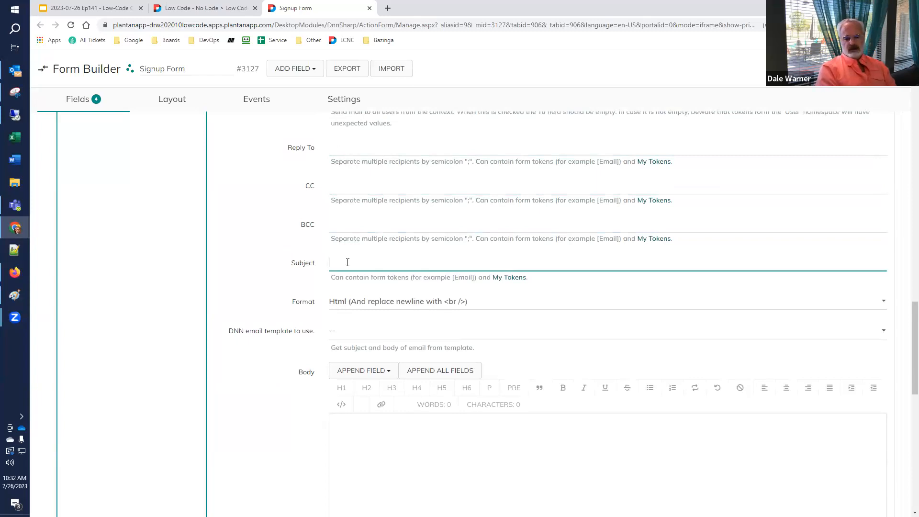
{"action": "type", "text": "SignUp"}
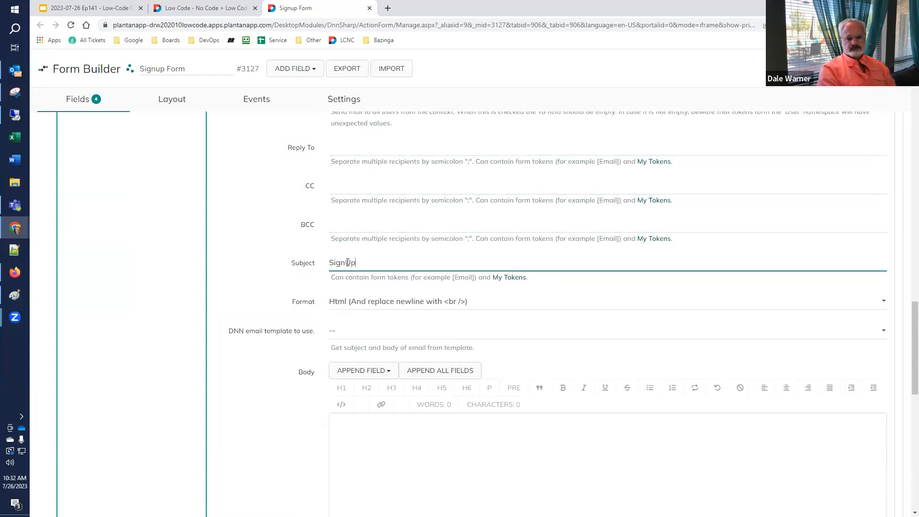
{"action": "type", "text": " form"}
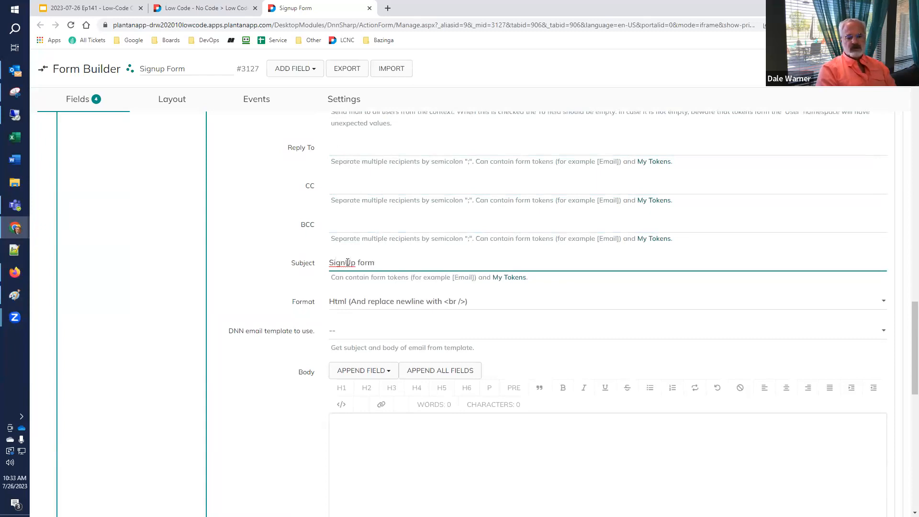
{"action": "type", "text": " - a"}
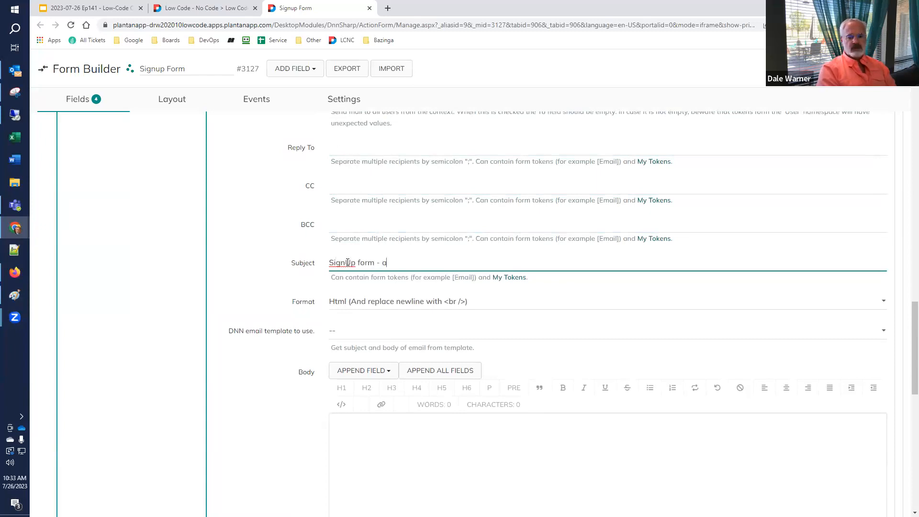
{"action": "type", "text": " new users"}
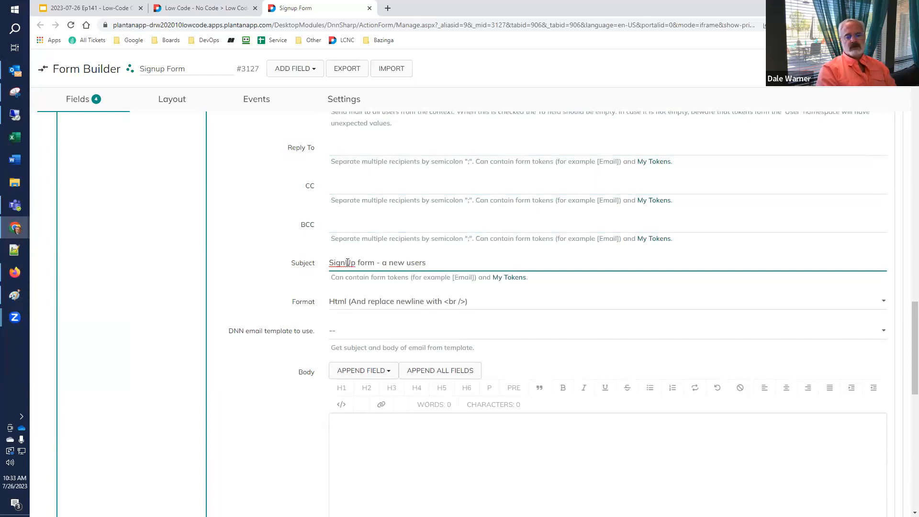
{"action": "key", "text": "ctrl+shift+Left"}
{"action": "key", "text": "ctrl+shift+Left"}
{"action": "type", "text": "users"}
{"action": "key", "text": "BackSpace"}
{"action": "key", "text": "BackSpace"}
{"action": "type", "text": "r has signed up for our mailing list"}
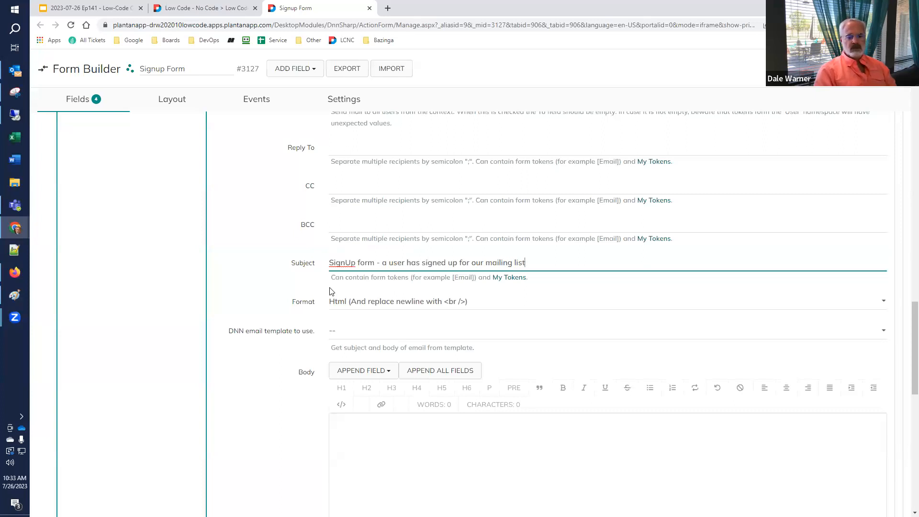
Keep the email format as Html (And replace newline with <br />).
{"action": "scroll", "coordinate": [315, 280], "scroll_direction": "down", "scroll_amount": 1}
{"action": "scroll", "coordinate": [315, 280], "scroll_direction": "down", "scroll_amount": 1}
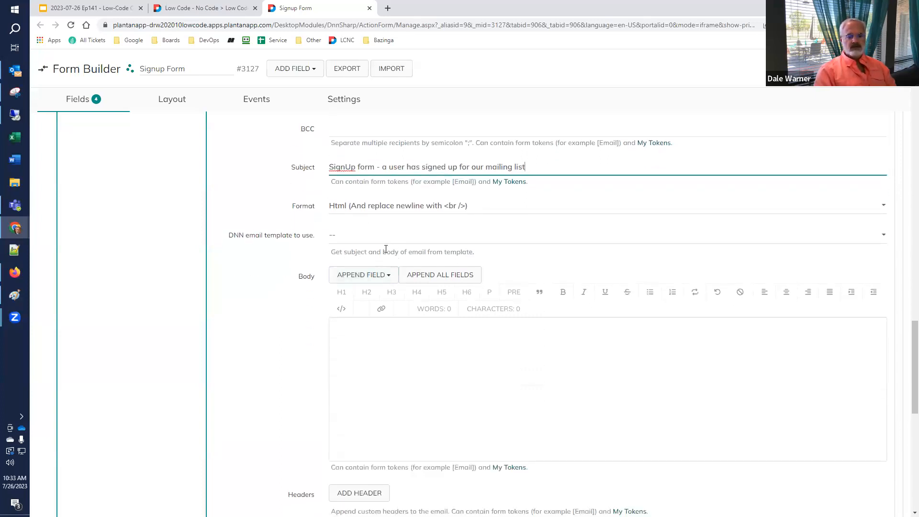
{"action": "left_click", "coordinate": [348, 211]}
{"action": "left_click", "coordinate": [350, 209]}
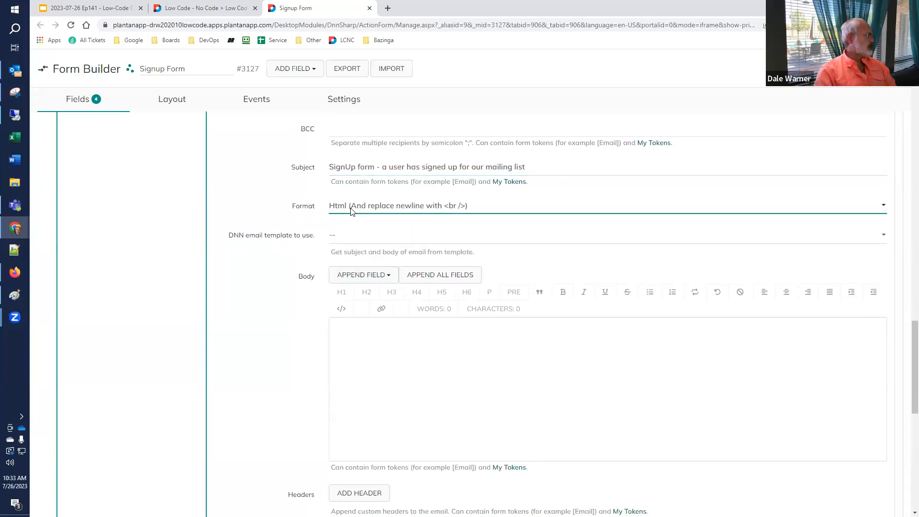
Insert the missing 'n' into the recipient address to fix its domain spelling.
{"action": "scroll", "coordinate": [521, 266], "scroll_direction": "up", "scroll_amount": 7}
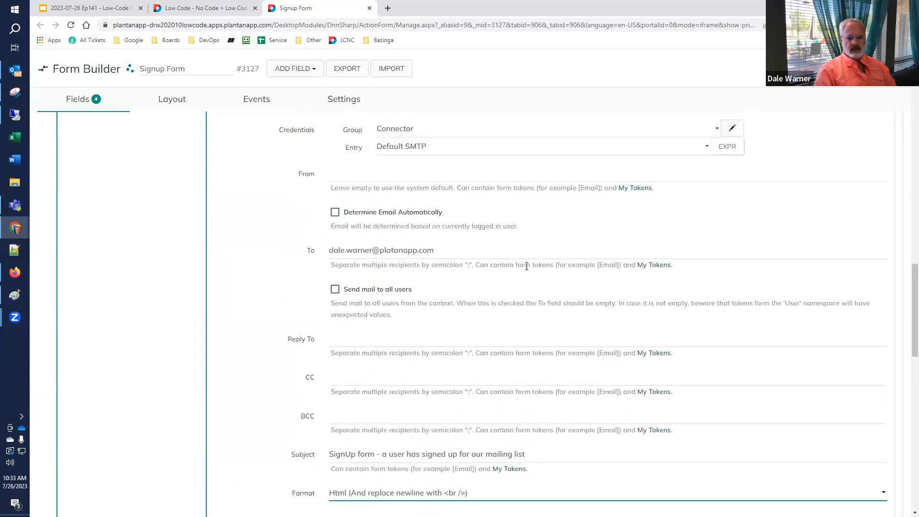
{"action": "left_click", "coordinate": [395, 346]}
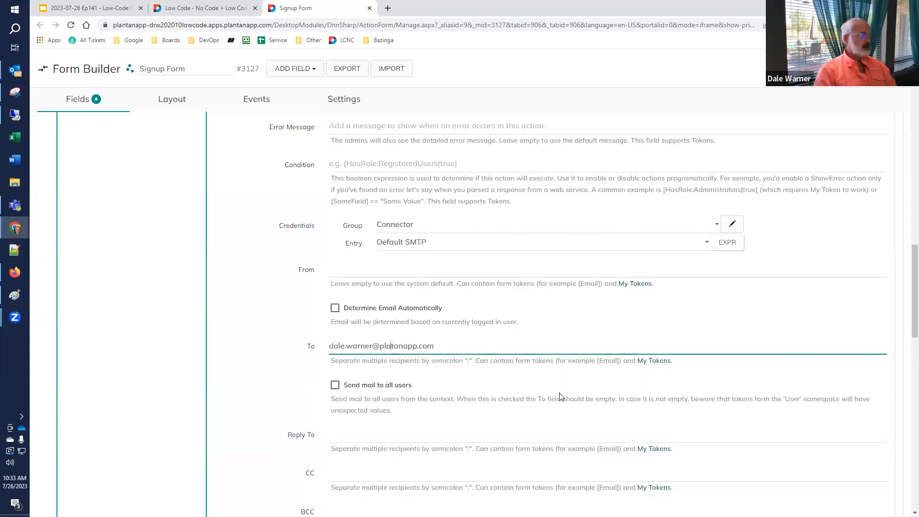
{"action": "type", "text": "n"}
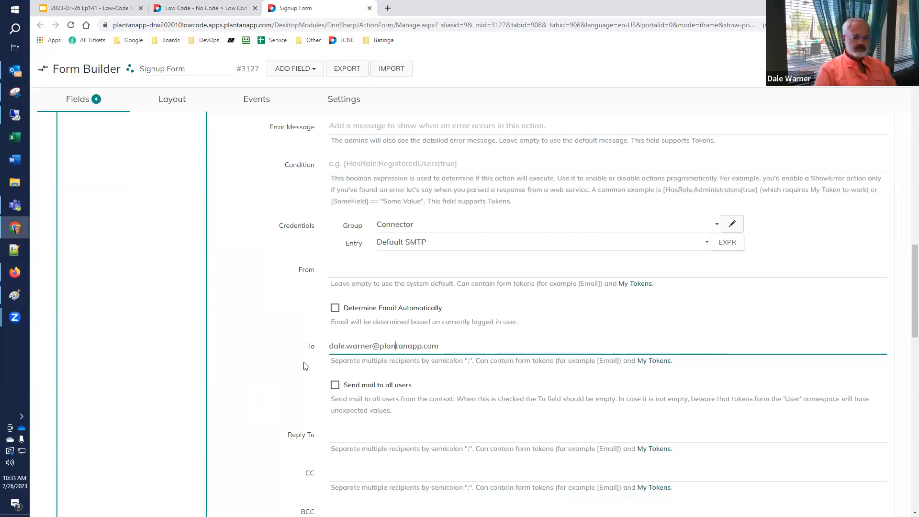
{"action": "scroll", "coordinate": [303, 366], "scroll_direction": "down", "scroll_amount": 8}
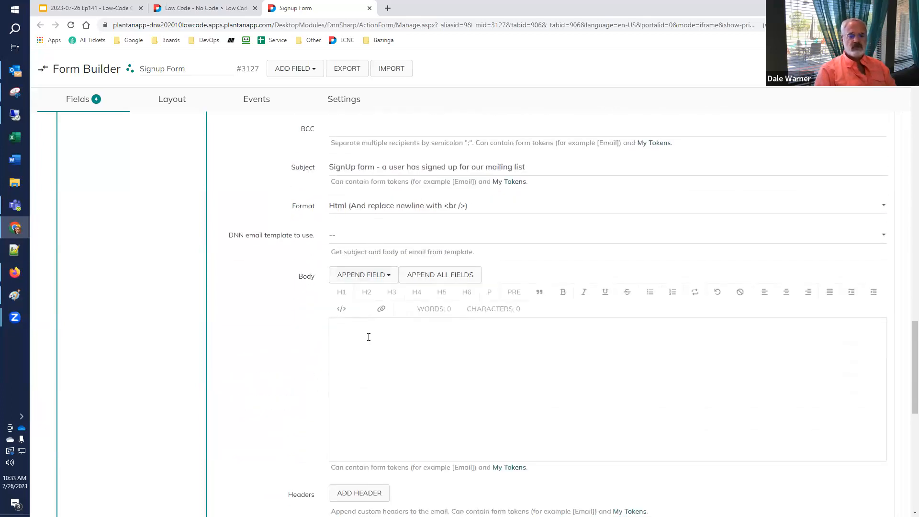
Write a body greeting the administrator, followed by 'Please add somebody to the email list.'.
{"action": "left_click", "coordinate": [373, 351]}
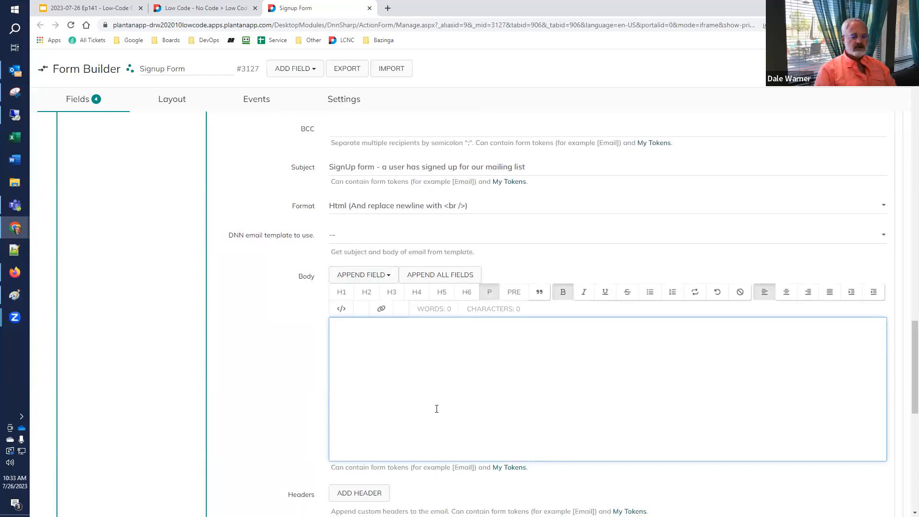
{"action": "type", "text": "De"}
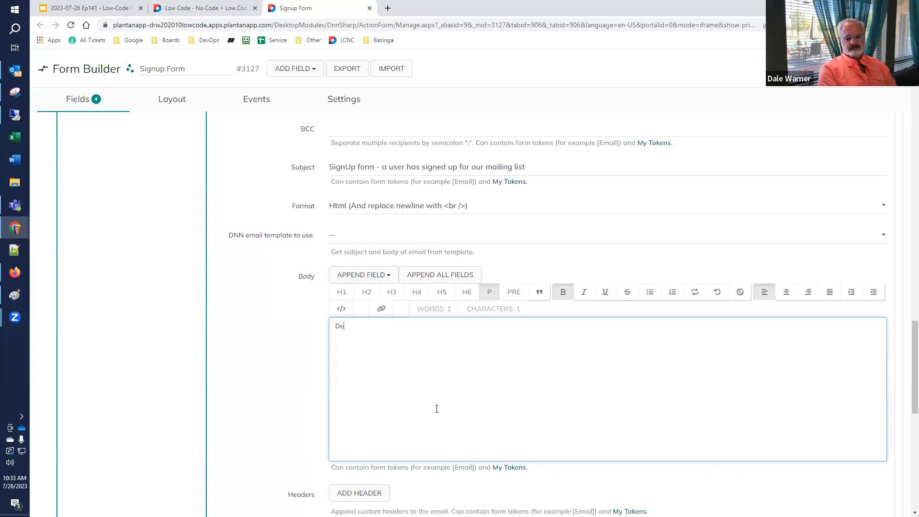
{"action": "type", "text": "ar Dale,"}
{"action": "key", "text": "Return"}
{"action": "type", "text": "Please ad"}
{"action": "type", "text": "d somebody to yo"}
{"action": "type", "text": "ur"}
{"action": "key", "text": "BackSpace"}
{"action": "key", "text": "BackSpace"}
{"action": "key", "text": "BackSpace"}
{"action": "key", "text": "BackSpace"}
{"action": "type", "text": "the email list."}
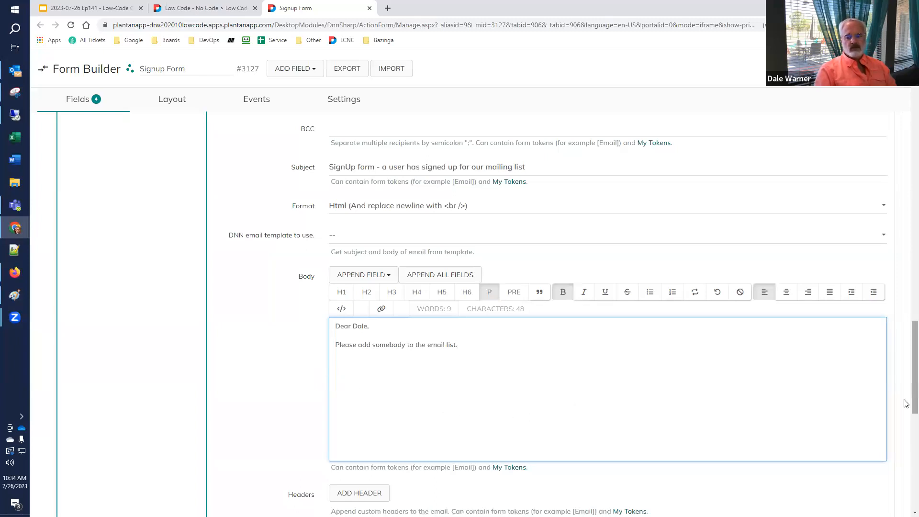
{"action": "scroll", "coordinate": [906, 353], "scroll_direction": "up", "scroll_amount": 1}
{"action": "scroll", "coordinate": [906, 353], "scroll_direction": "up", "scroll_amount": 20}
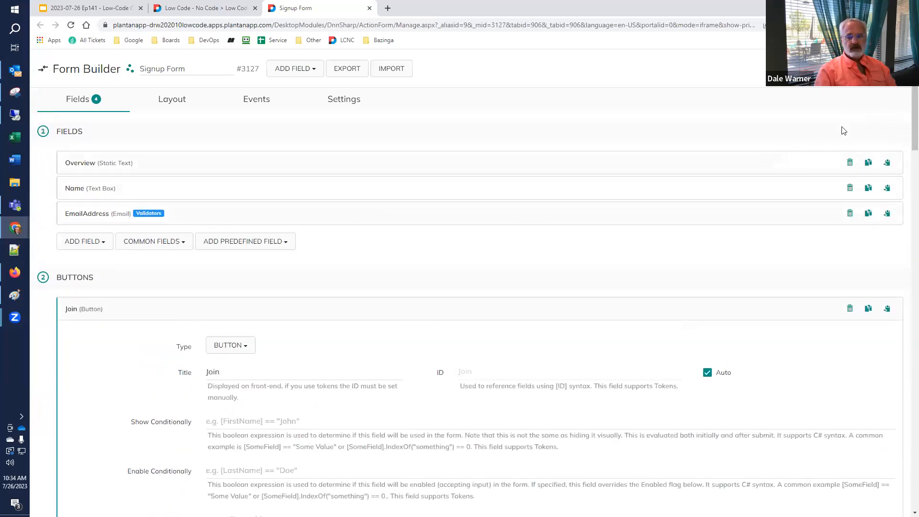
{"action": "scroll", "coordinate": [906, 229], "scroll_direction": "down", "scroll_amount": 1}
{"action": "scroll", "coordinate": [906, 230], "scroll_direction": "down", "scroll_amount": 20}
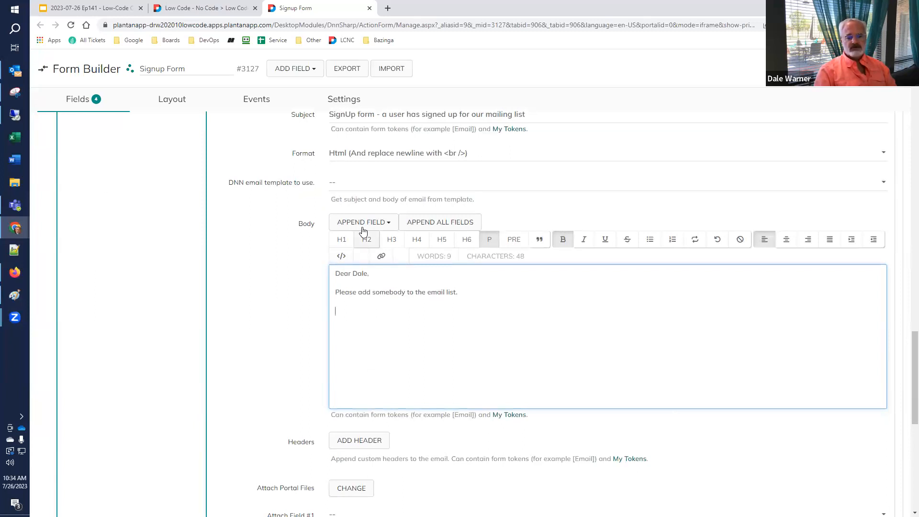
Insert the Name and Email Address form fields into the email body.
{"action": "left_click", "coordinate": [387, 225]}
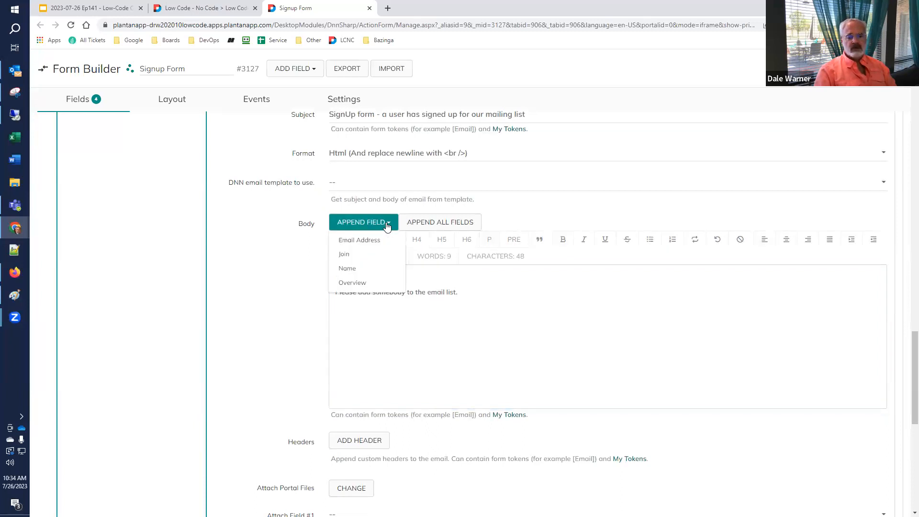
{"action": "left_click", "coordinate": [373, 271]}
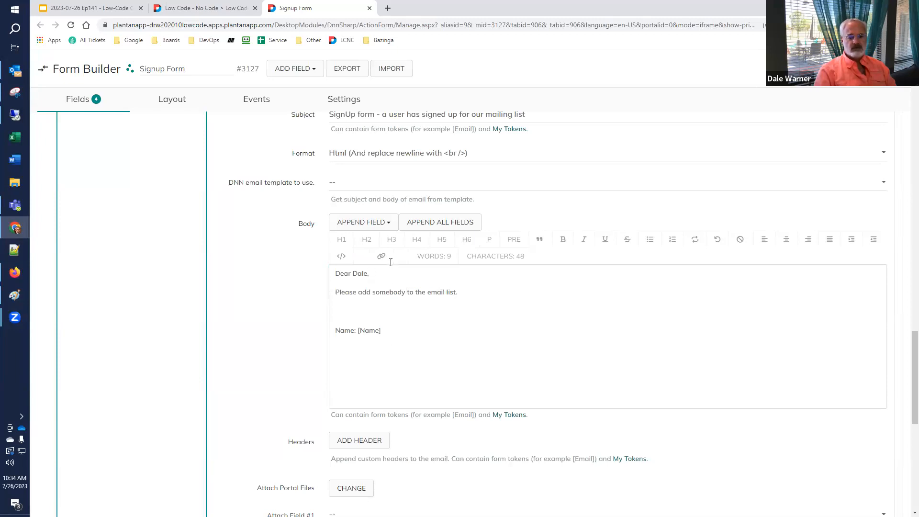
{"action": "left_click", "coordinate": [383, 222]}
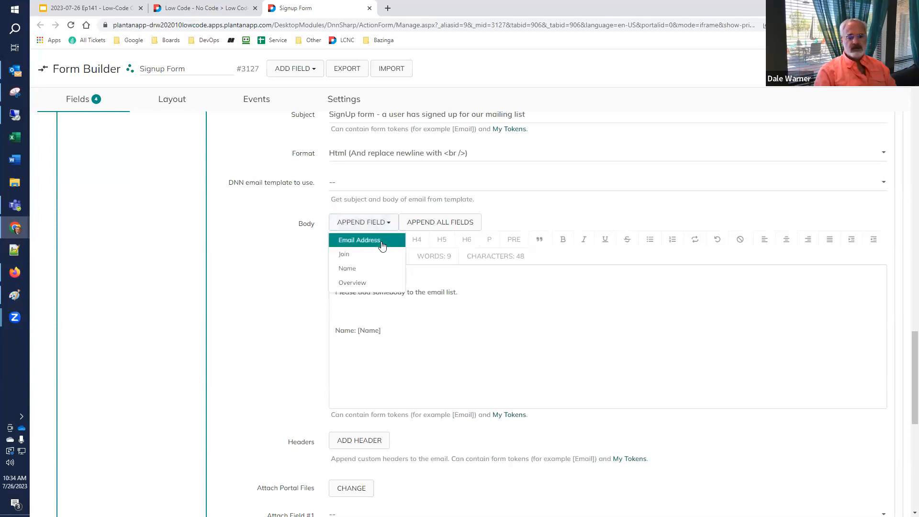
{"action": "left_click", "coordinate": [382, 245]}
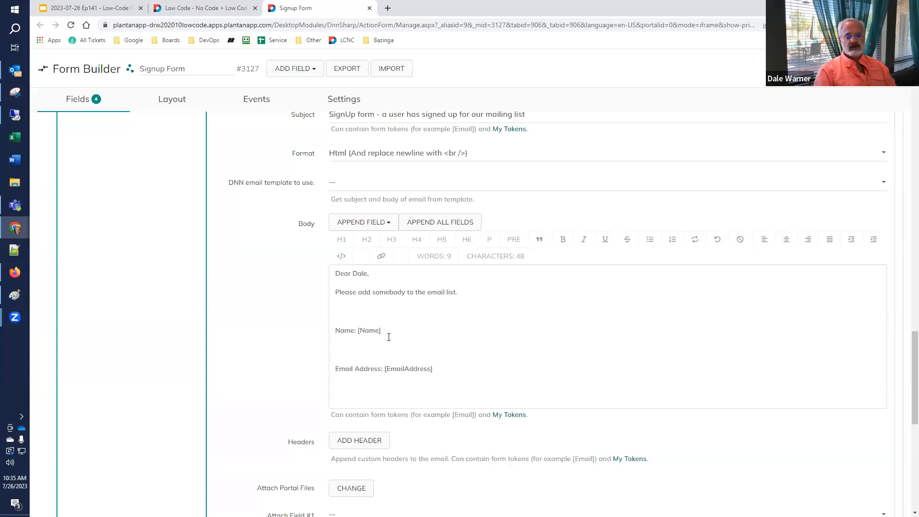
Delete the blank line between the Name and Email Address lines.
{"action": "left_click", "coordinate": [421, 353]}
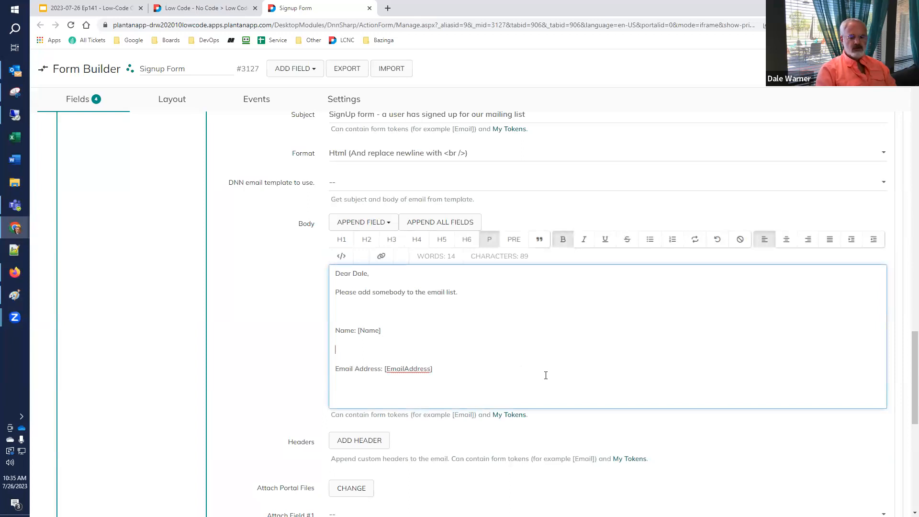
{"action": "key", "text": "Delete"}
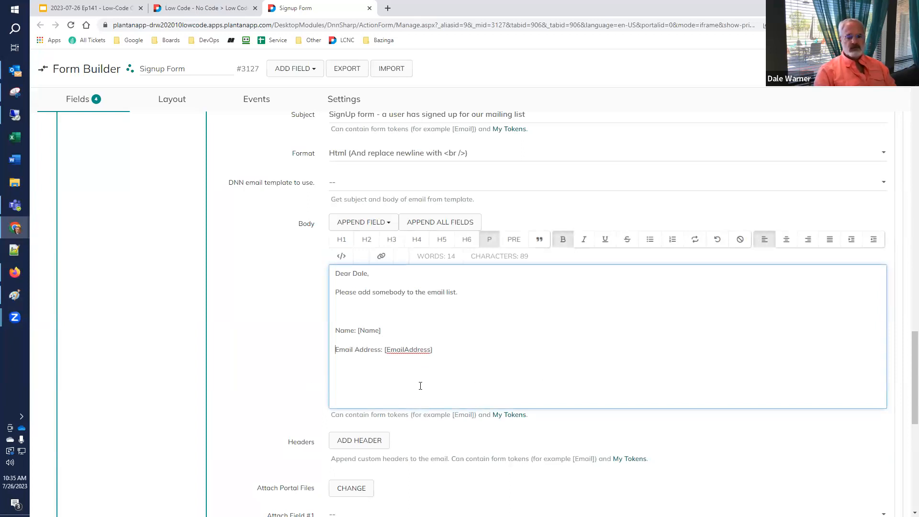
{"action": "scroll", "coordinate": [273, 368], "scroll_direction": "down", "scroll_amount": 4}
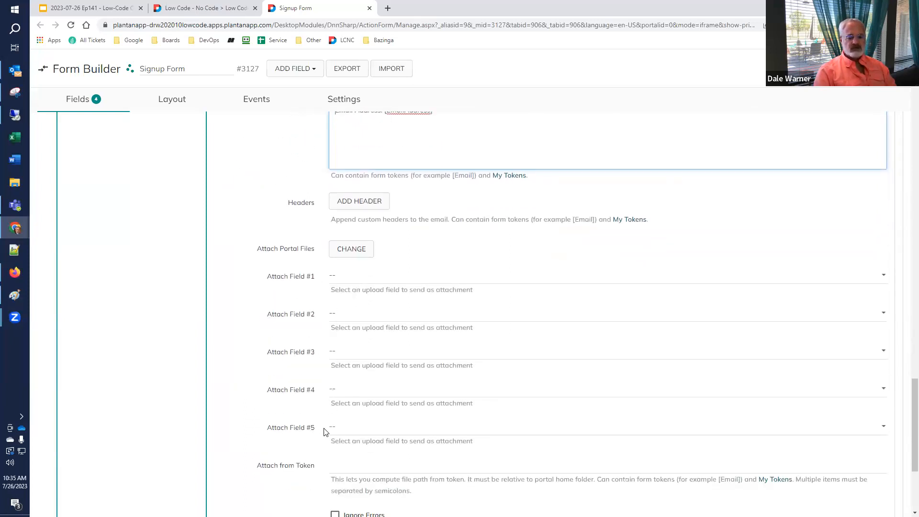
{"action": "scroll", "coordinate": [308, 447], "scroll_direction": "down", "scroll_amount": 3}
{"action": "scroll", "coordinate": [308, 373], "scroll_direction": "down", "scroll_amount": 1}
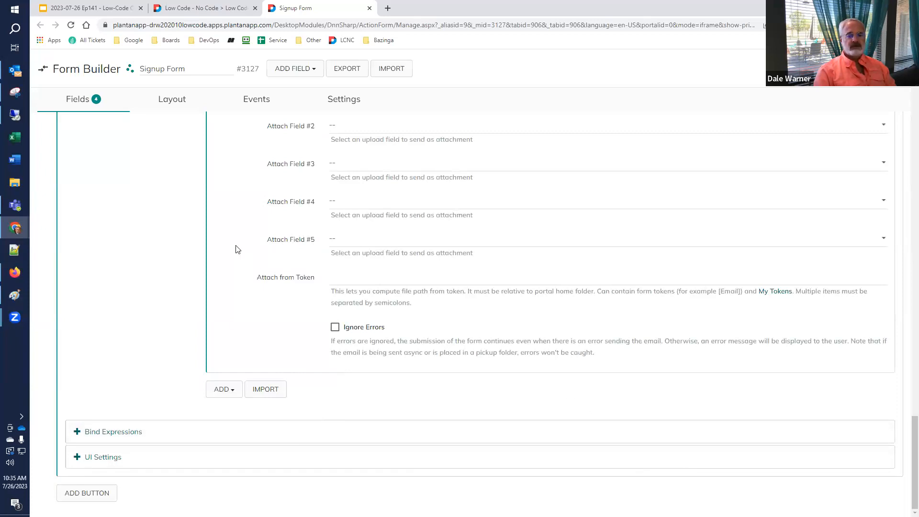
Collapse the Send Email action's settings panel.
{"action": "scroll", "coordinate": [235, 249], "scroll_direction": "up", "scroll_amount": 15}
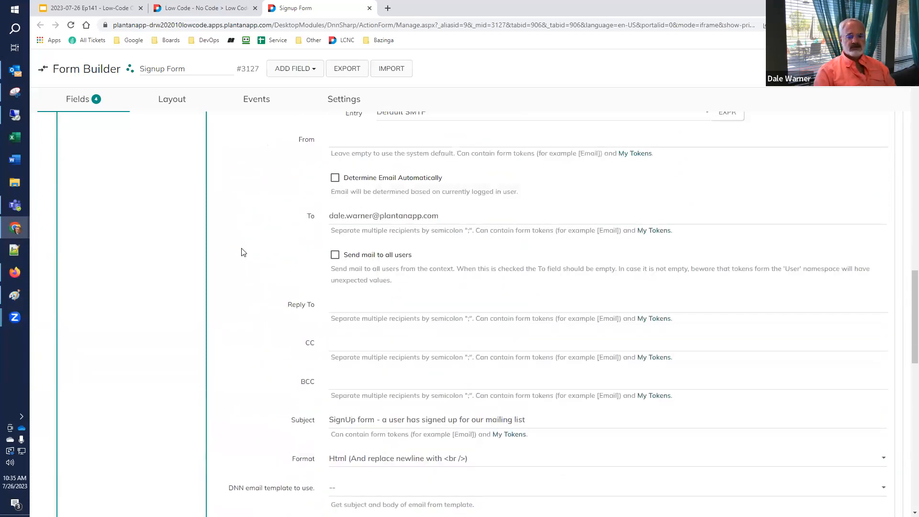
{"action": "scroll", "coordinate": [278, 249], "scroll_direction": "up", "scroll_amount": 5}
{"action": "left_click", "coordinate": [294, 239]}
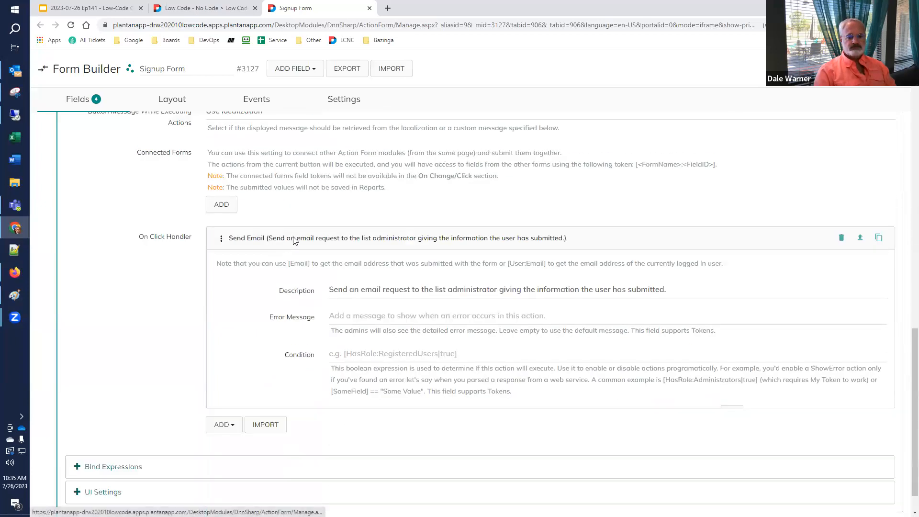
Check the live signup page and slide outline, then return to the Join button's click actions.
{"action": "left_click", "coordinate": [207, 8]}
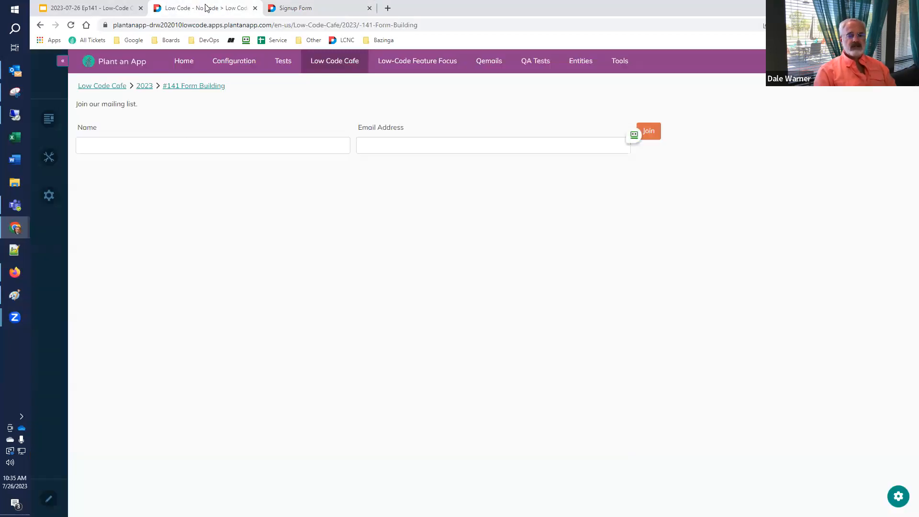
{"action": "left_click", "coordinate": [94, 8]}
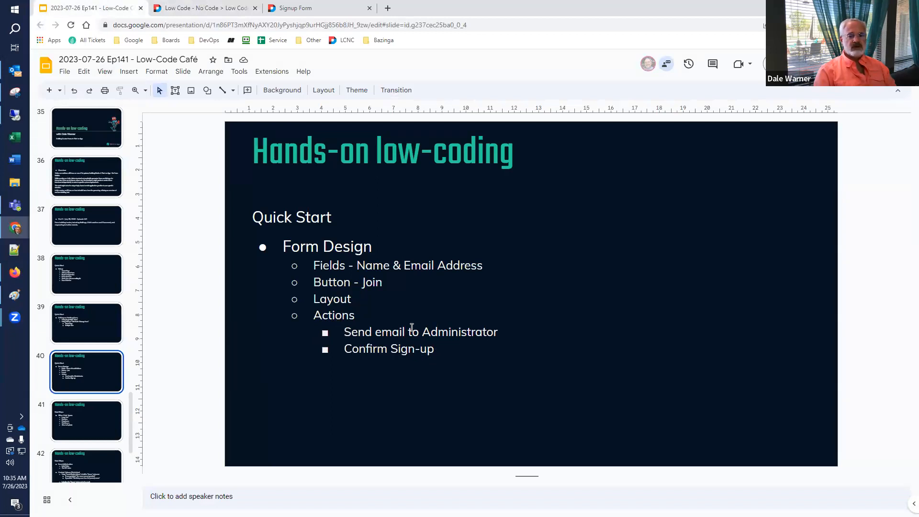
{"action": "left_click", "coordinate": [300, 10]}
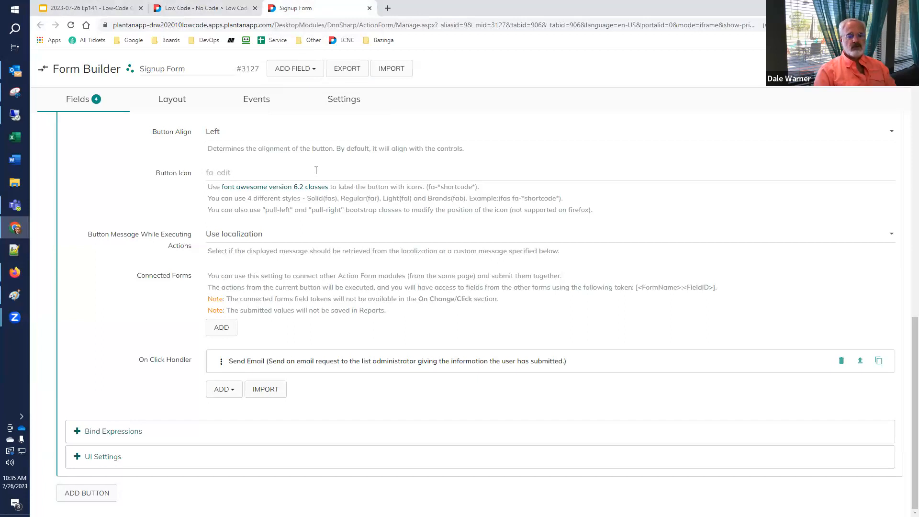
{"action": "left_click", "coordinate": [227, 389]}
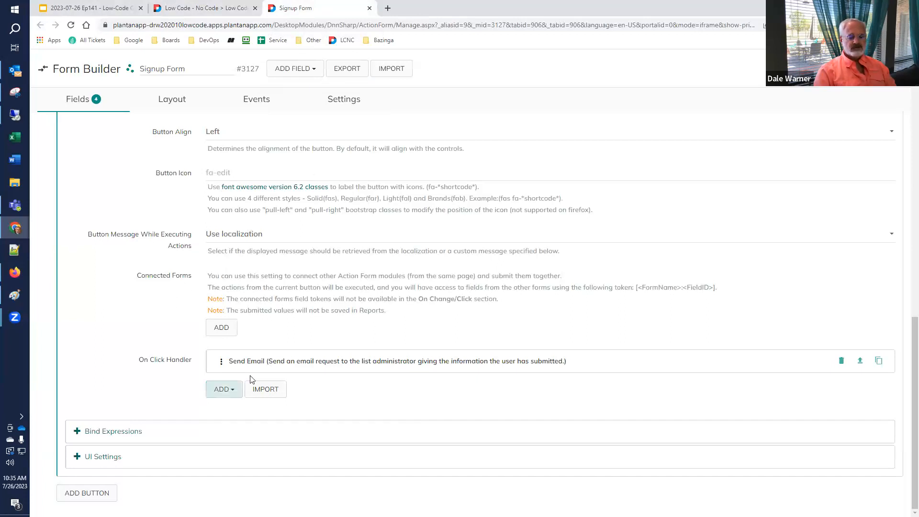
Search 'toast' and add Display Toast Message And Stop Execution, described 'Let them know that they're IN!'.
{"action": "left_click", "coordinate": [230, 392]}
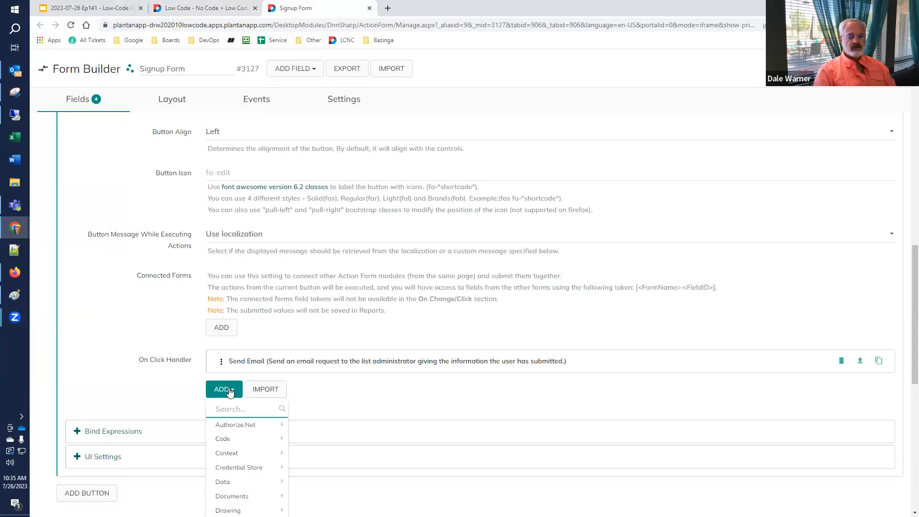
{"action": "type", "text": "toas"}
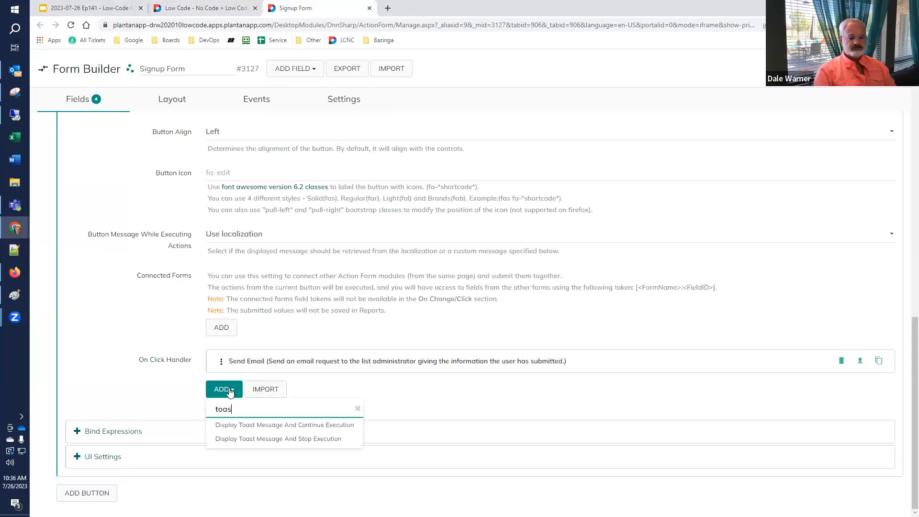
{"action": "type", "text": "t"}
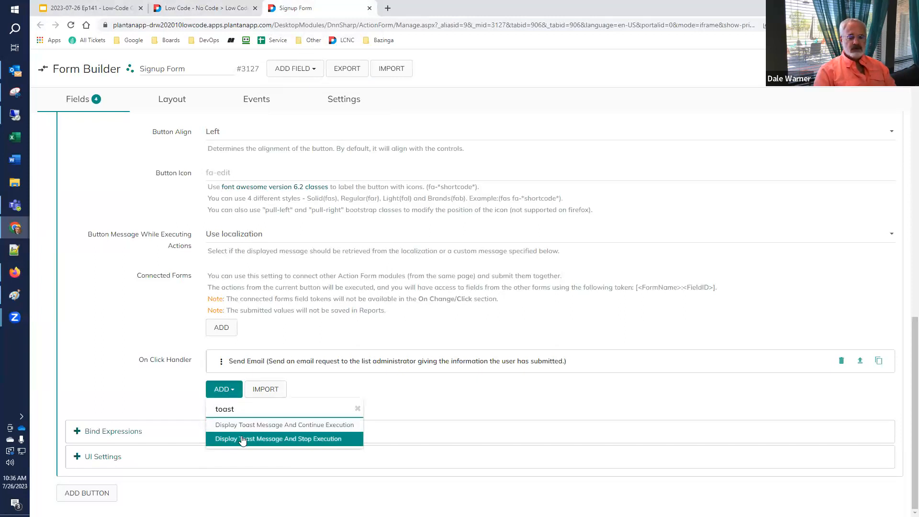
{"action": "left_click", "coordinate": [242, 439]}
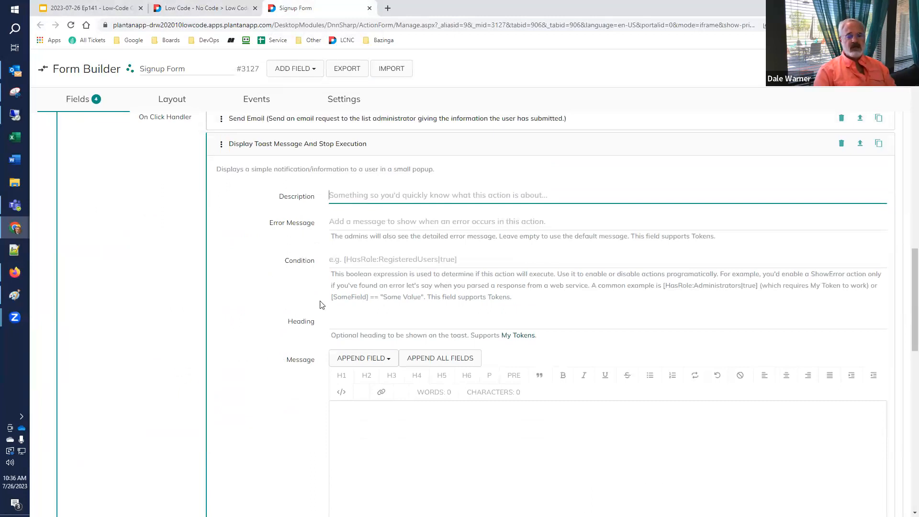
{"action": "type", "text": "Let them know that they're iIN!"}
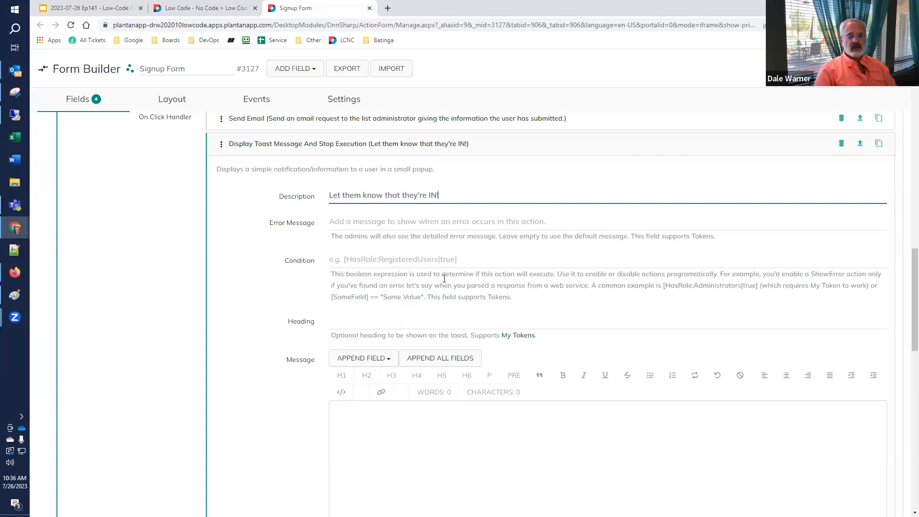
Set the toast heading to 'Your submission is confirmed!' and start the message with 'Thank you,'.
{"action": "left_click", "coordinate": [349, 322]}
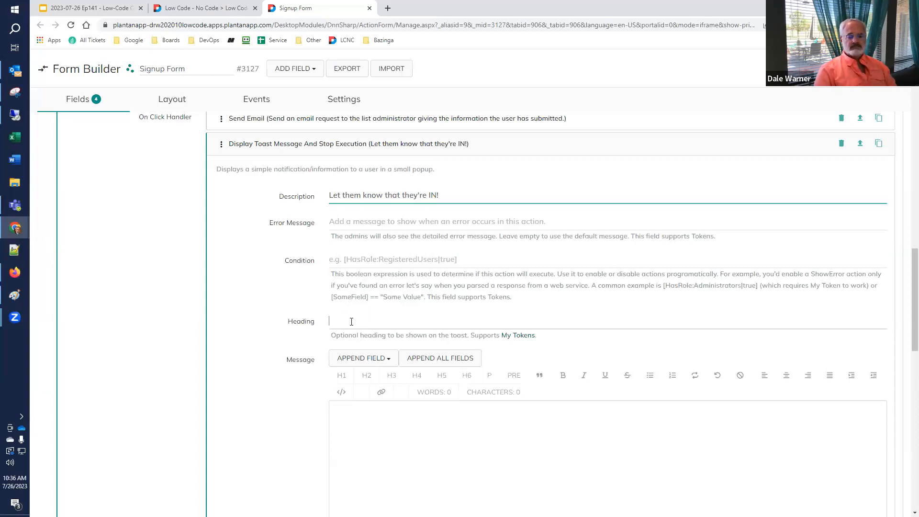
{"action": "type", "text": "Your s"}
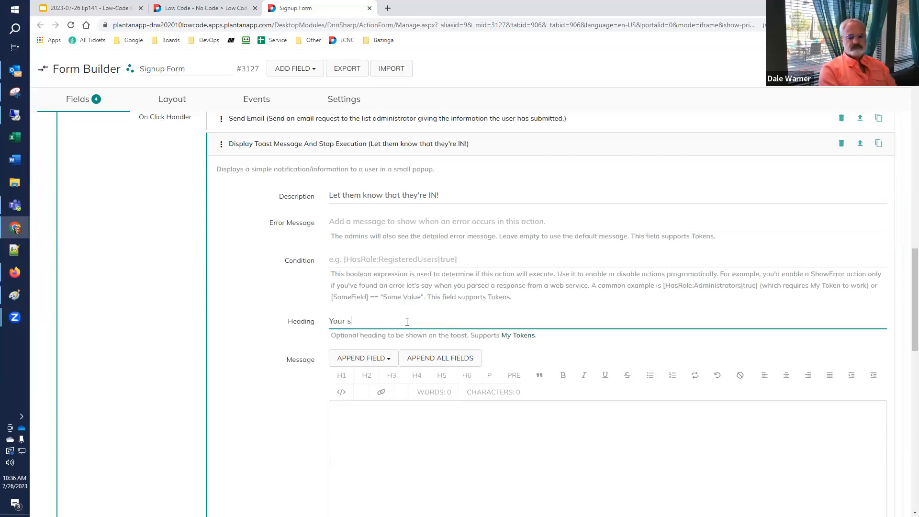
{"action": "type", "text": "ubmission is confi"}
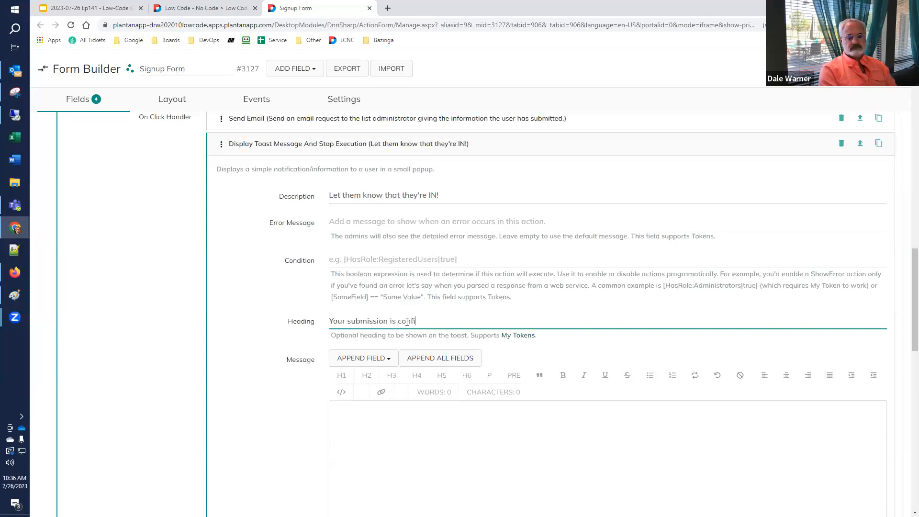
{"action": "type", "text": "rmed!"}
{"action": "left_click", "coordinate": [419, 413]}
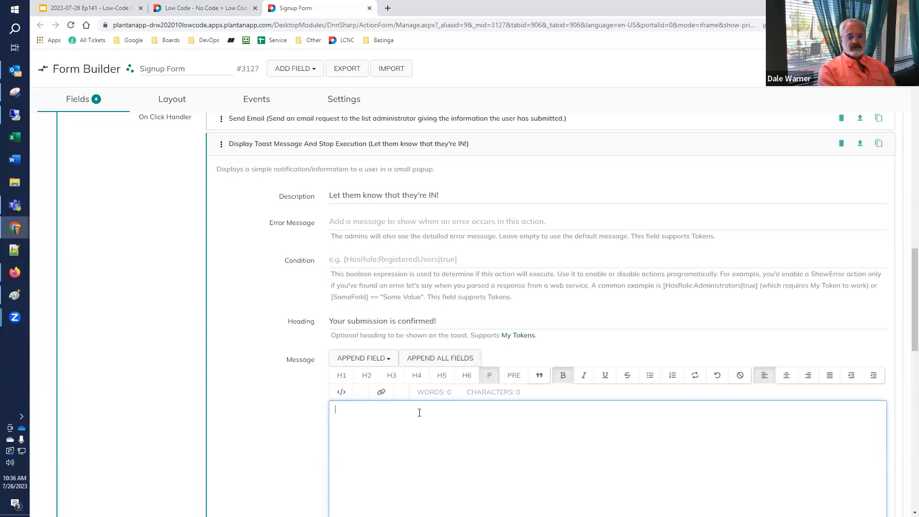
{"action": "type", "text": "Y"}
{"action": "key", "text": "BackSpace"}
{"action": "type", "text": "Thank you,"}
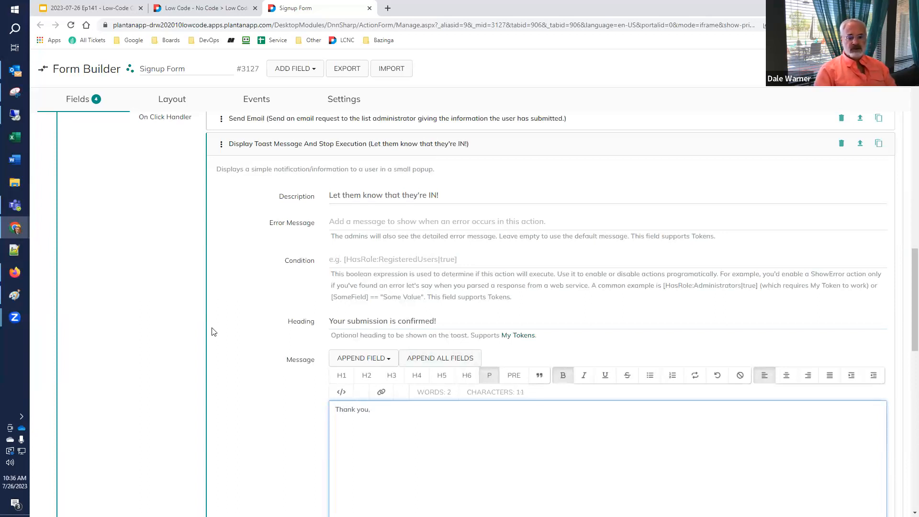
Append the [Name] field to the message and finish it with '. We will add you to the list.'.
{"action": "left_click", "coordinate": [377, 358]}
{"action": "left_click", "coordinate": [372, 405]}
{"action": "left_click", "coordinate": [409, 408]}
{"action": "key", "text": "Delete"}
{"action": "key", "text": "Delete"}
{"action": "key", "text": "Delete"}
{"action": "key", "text": "Delete"}
{"action": "key", "text": "Delete"}
{"action": "key", "text": "Delete"}
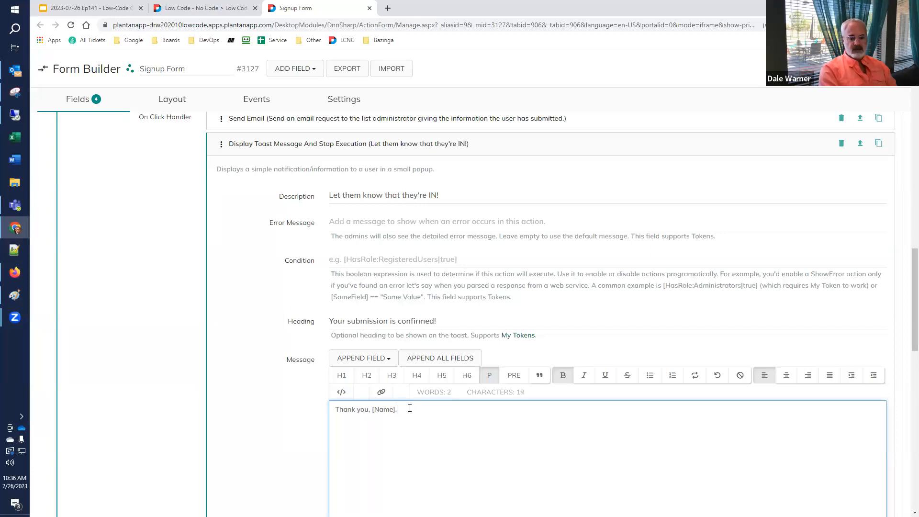
{"action": "type", "text": ".  We will add you to tht"}
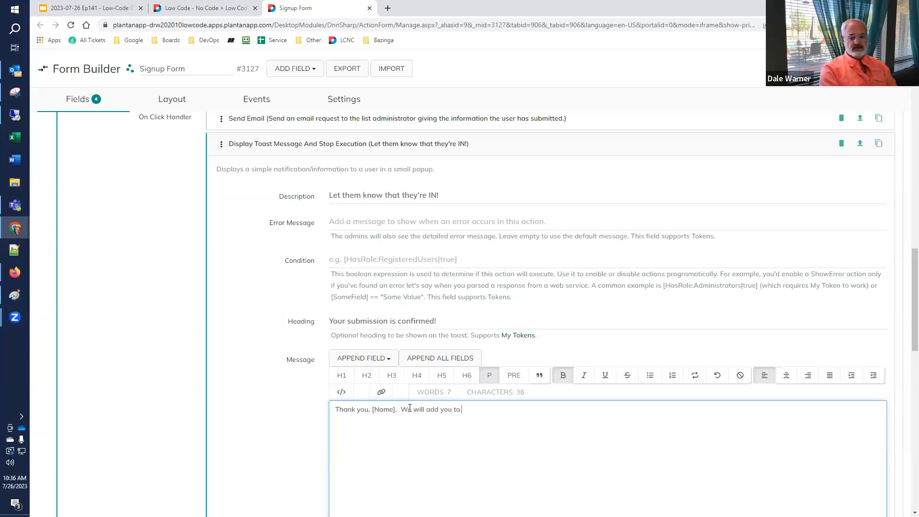
{"action": "key", "text": "BackSpace"}
{"action": "key", "text": "BackSpace"}
{"action": "key", "text": "BackSpace"}
{"action": "type", "text": "e list."}
{"action": "scroll", "coordinate": [259, 365], "scroll_direction": "down", "scroll_amount": 3}
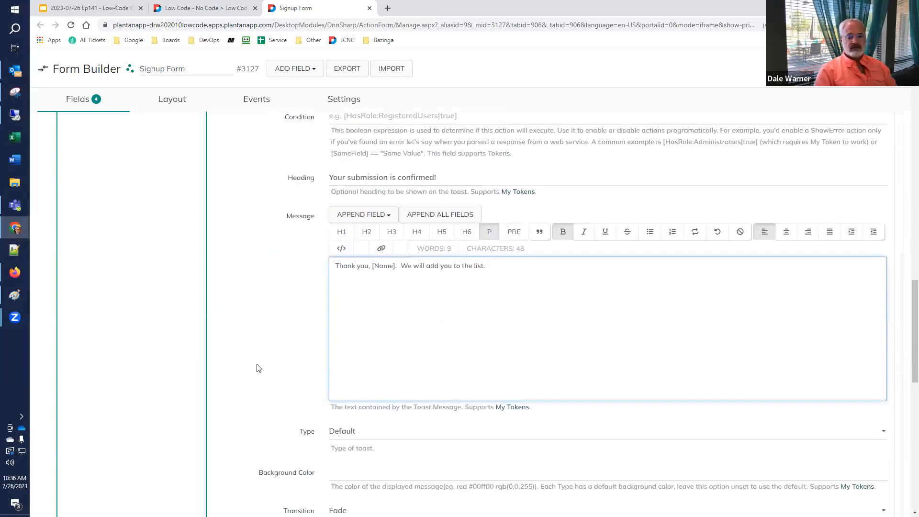
{"action": "scroll", "coordinate": [259, 368], "scroll_direction": "down", "scroll_amount": 5}
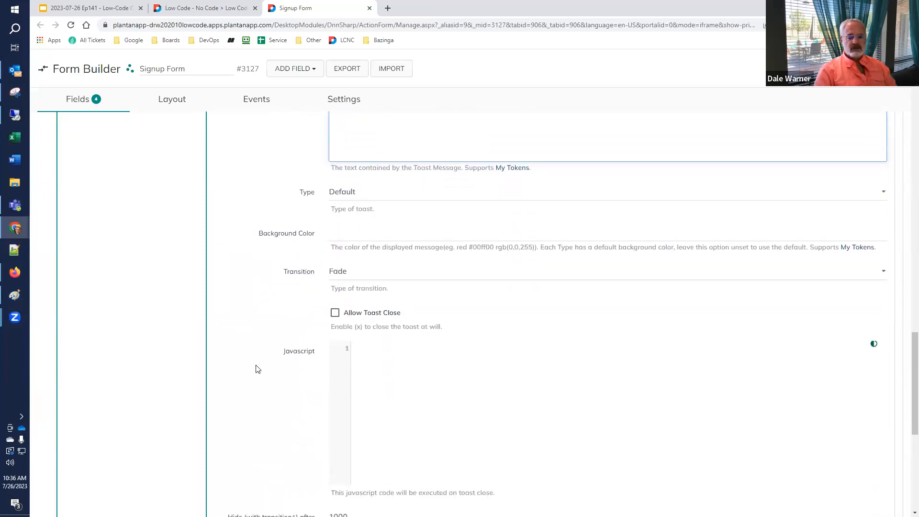
{"action": "scroll", "coordinate": [257, 368], "scroll_direction": "down", "scroll_amount": 3}
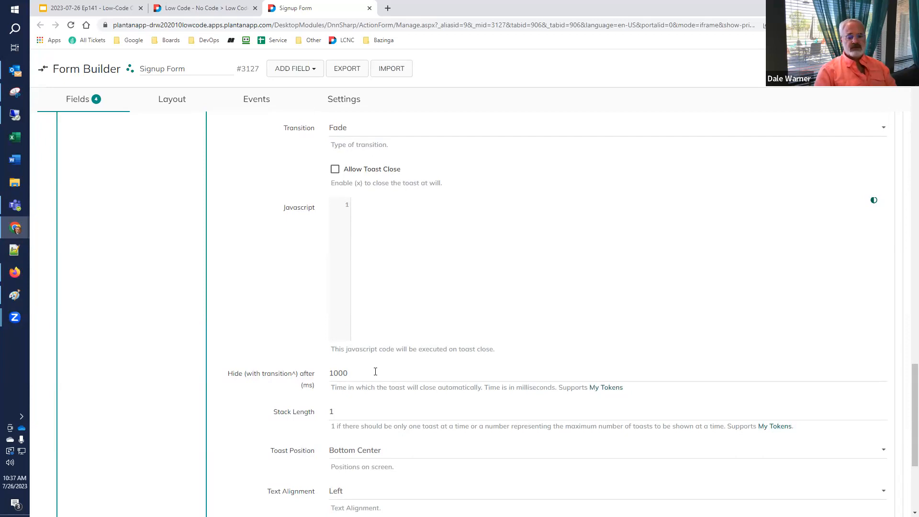
{"action": "left_click", "coordinate": [369, 373]}
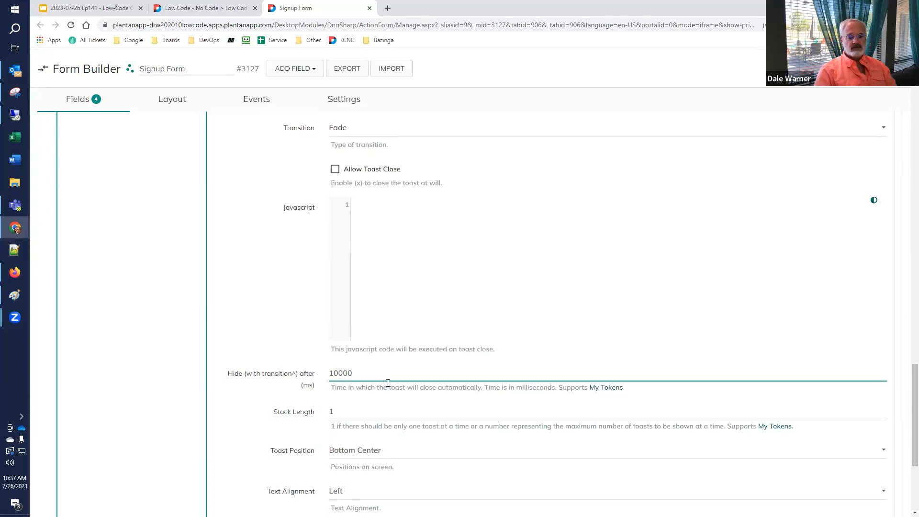
{"action": "left_click", "coordinate": [406, 453]}
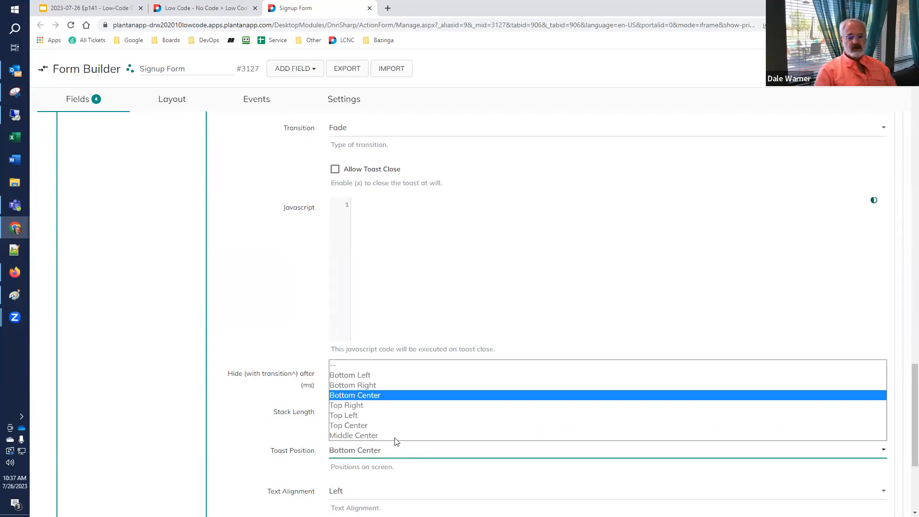
{"action": "left_click", "coordinate": [397, 437]}
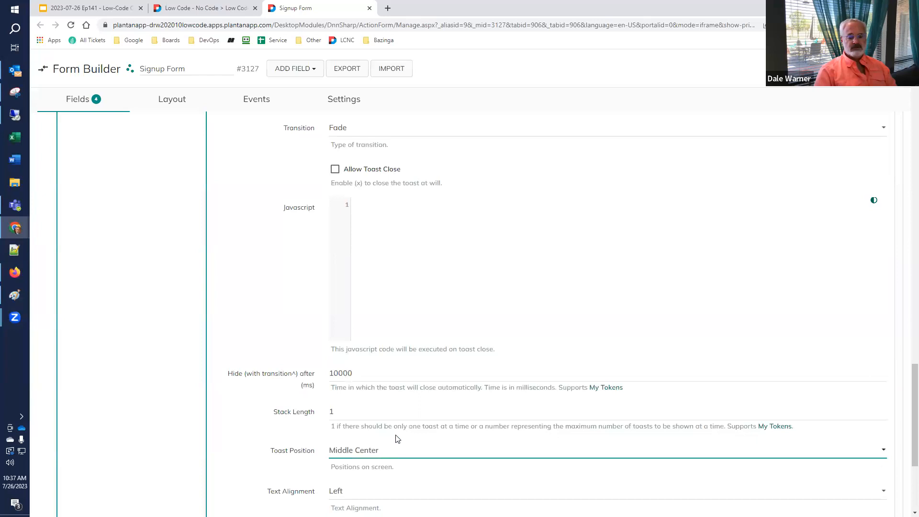
{"action": "scroll", "coordinate": [397, 438], "scroll_direction": "down", "scroll_amount": 3}
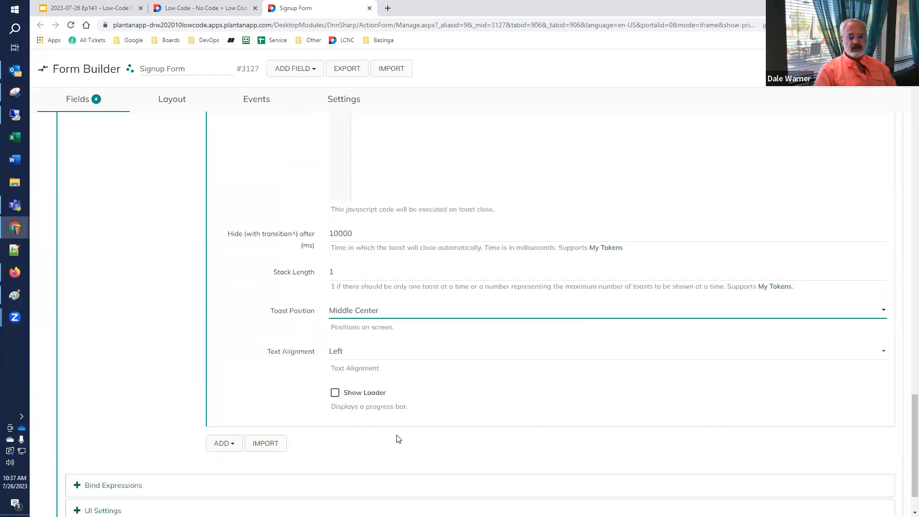
{"action": "scroll", "coordinate": [399, 439], "scroll_direction": "up", "scroll_amount": 6}
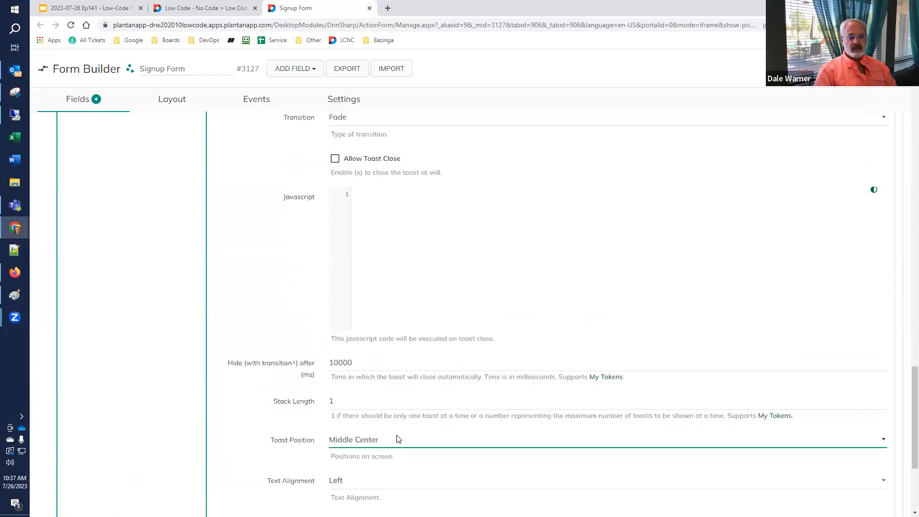
{"action": "scroll", "coordinate": [399, 438], "scroll_direction": "up", "scroll_amount": 3}
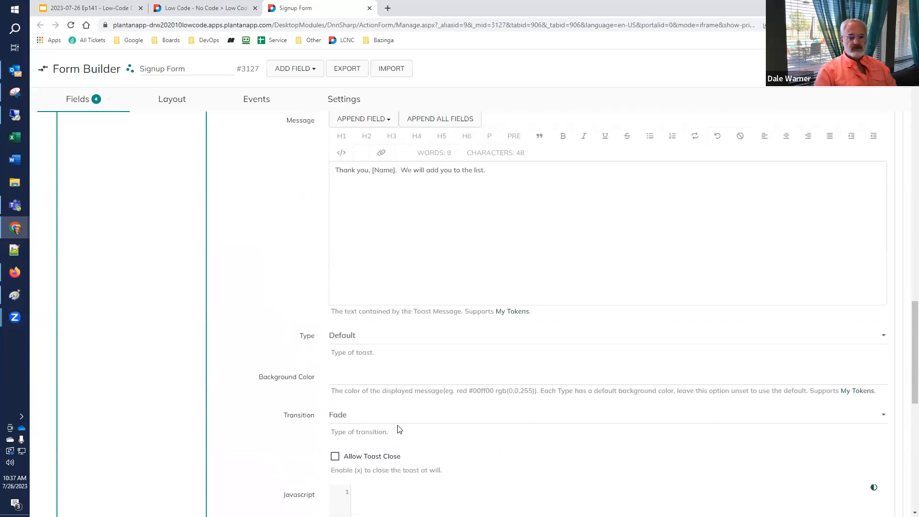
{"action": "scroll", "coordinate": [400, 429], "scroll_direction": "up", "scroll_amount": 2}
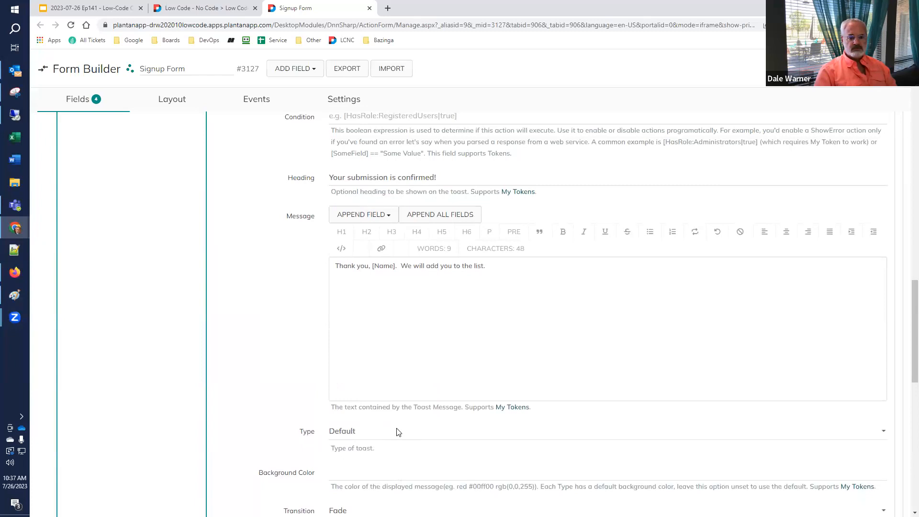
Change the toast Type from Default to Success and tick Allow Toast Close.
{"action": "left_click", "coordinate": [396, 432]}
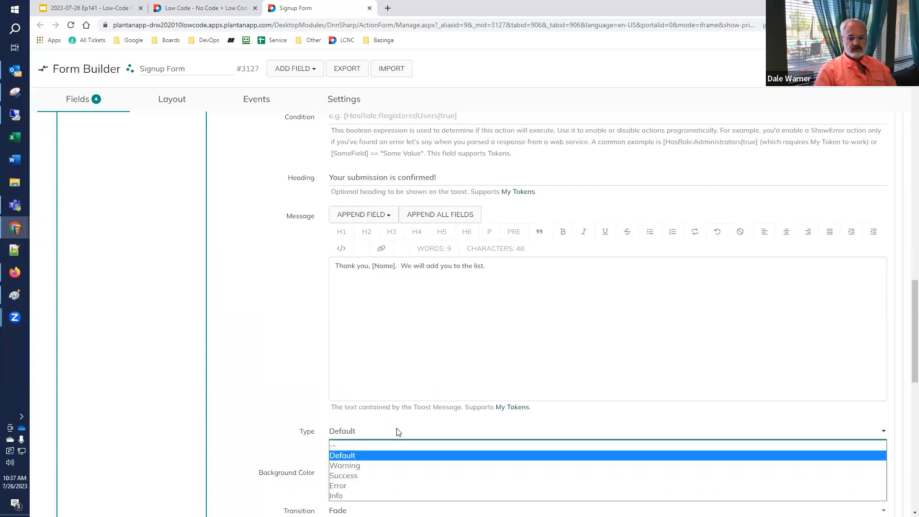
{"action": "left_click", "coordinate": [382, 475]}
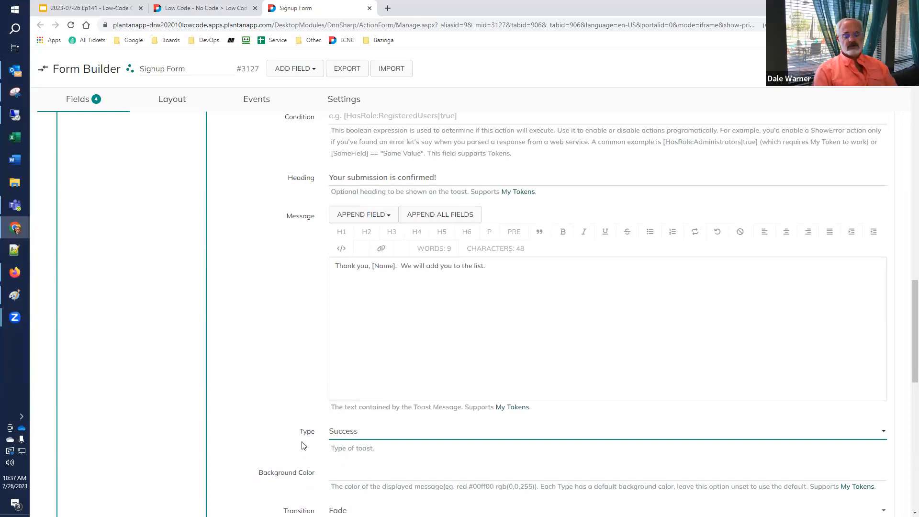
{"action": "left_click", "coordinate": [360, 432]}
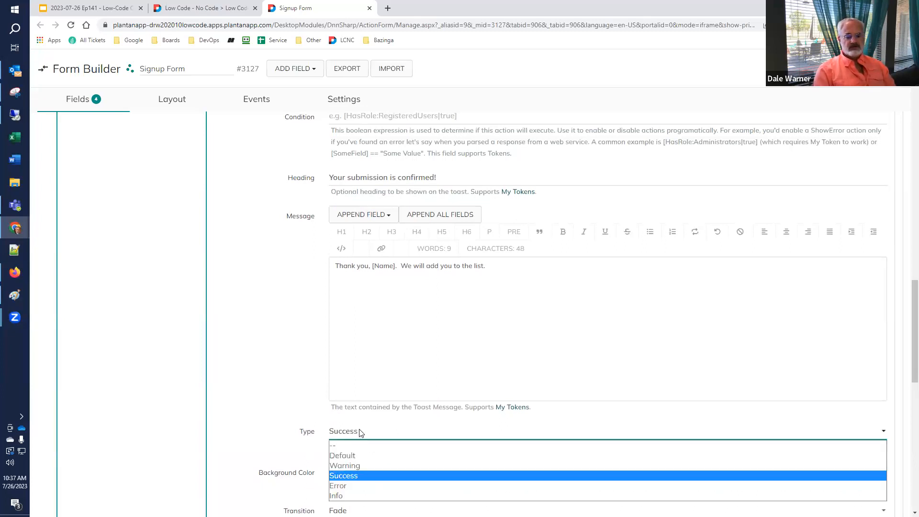
{"action": "left_click", "coordinate": [360, 432]}
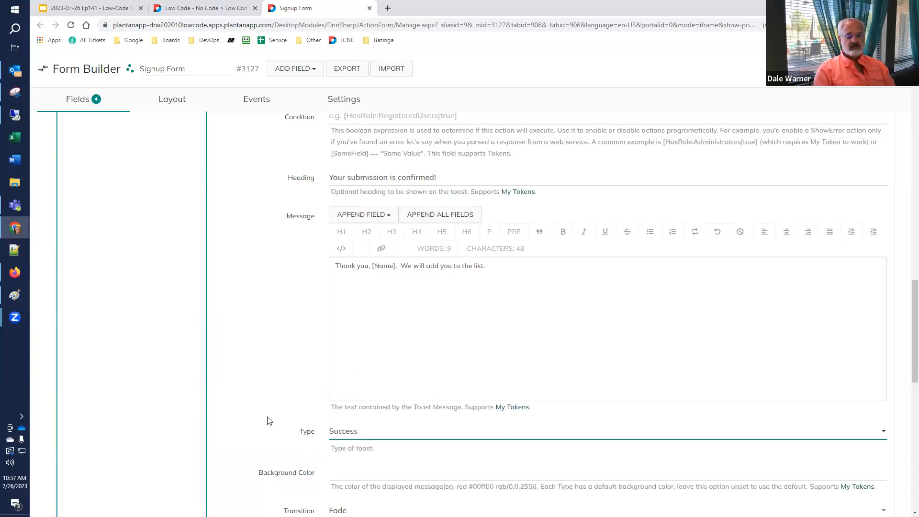
{"action": "scroll", "coordinate": [267, 419], "scroll_direction": "down", "scroll_amount": 3}
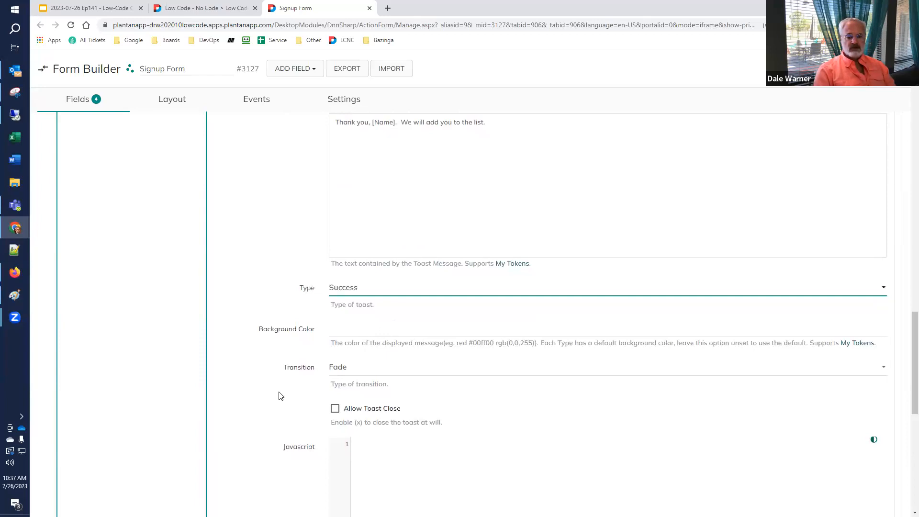
{"action": "scroll", "coordinate": [280, 396], "scroll_direction": "down", "scroll_amount": 3}
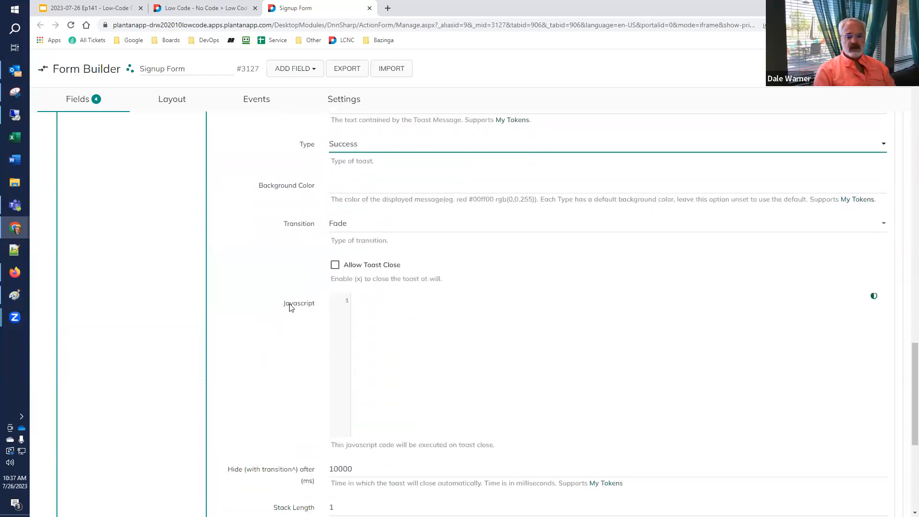
{"action": "left_click", "coordinate": [338, 269]}
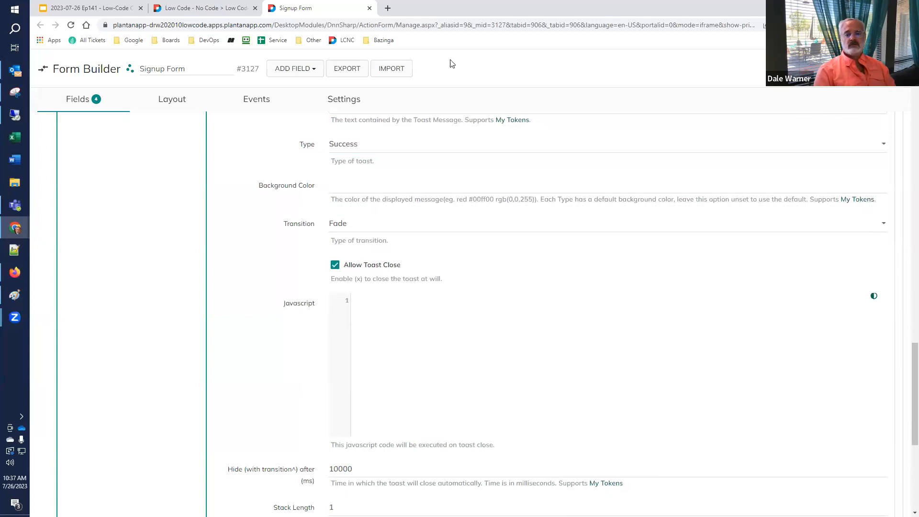
Switch to the Low Code tab and reload the live signup form page.
{"action": "left_click", "coordinate": [103, 9]}
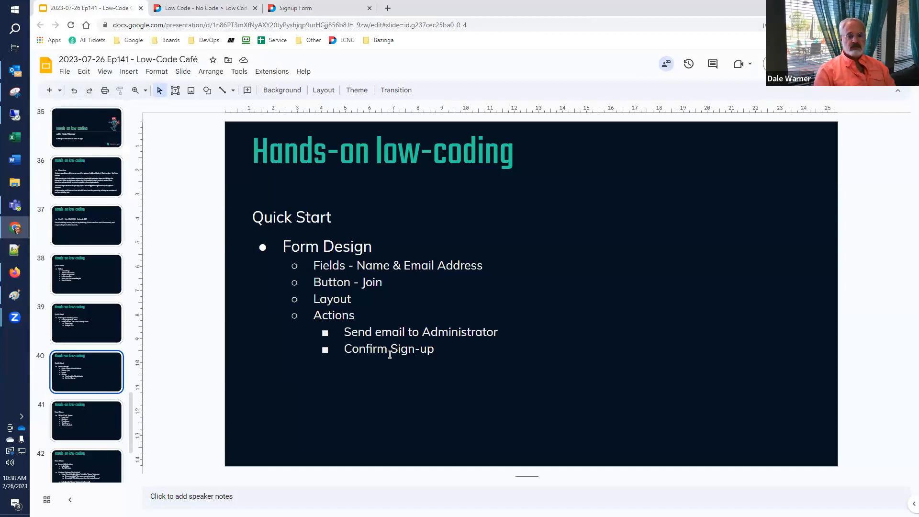
{"action": "left_click", "coordinate": [189, 8]}
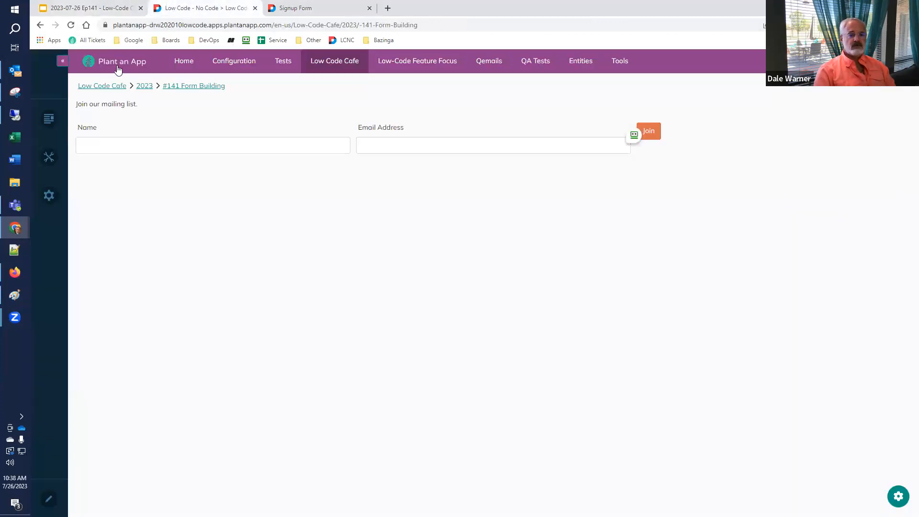
{"action": "left_click", "coordinate": [71, 25]}
Submit a test signup with a visitor's name and e-mail, then bring up the Gmail notification.
{"action": "left_click", "coordinate": [153, 145]}
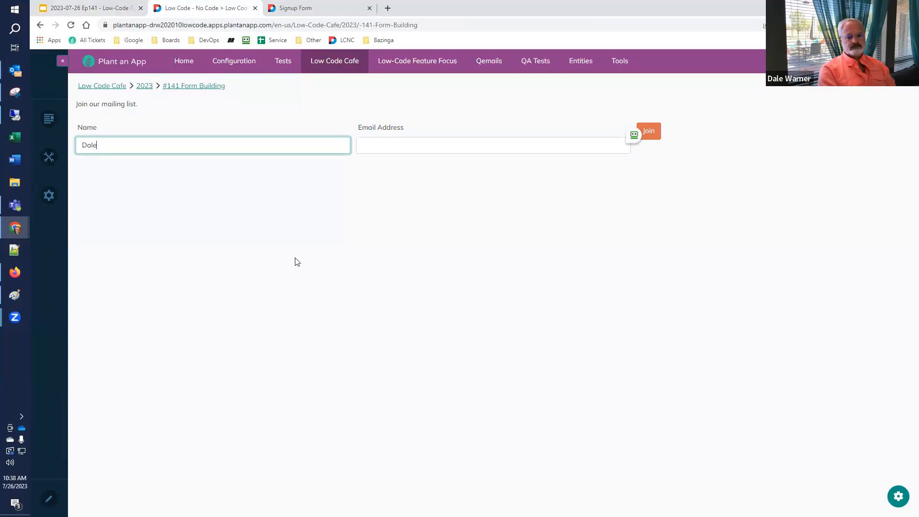
{"action": "key", "text": "Tab"}
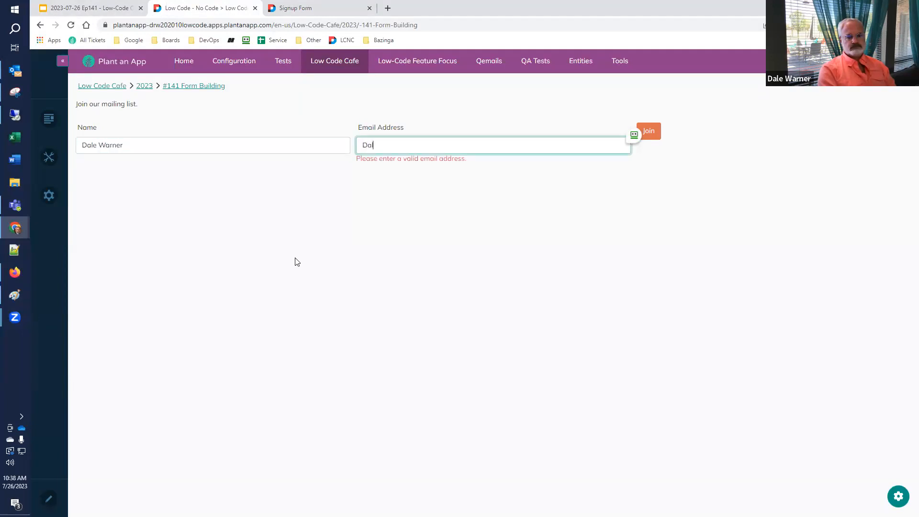
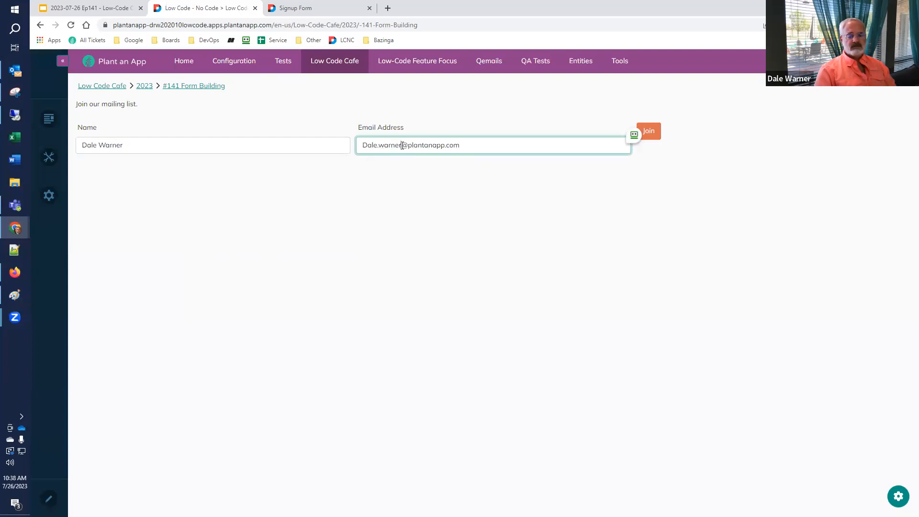
{"action": "left_click", "coordinate": [634, 135]}
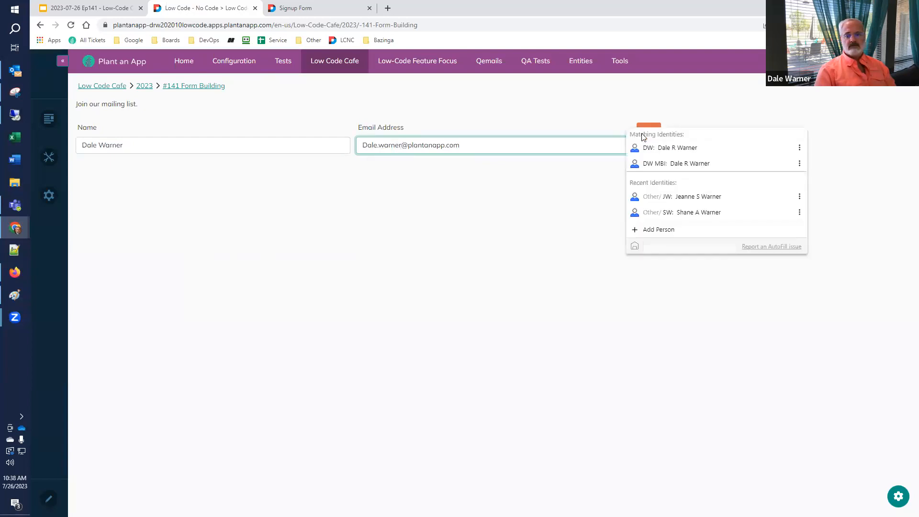
{"action": "left_click", "coordinate": [681, 107]}
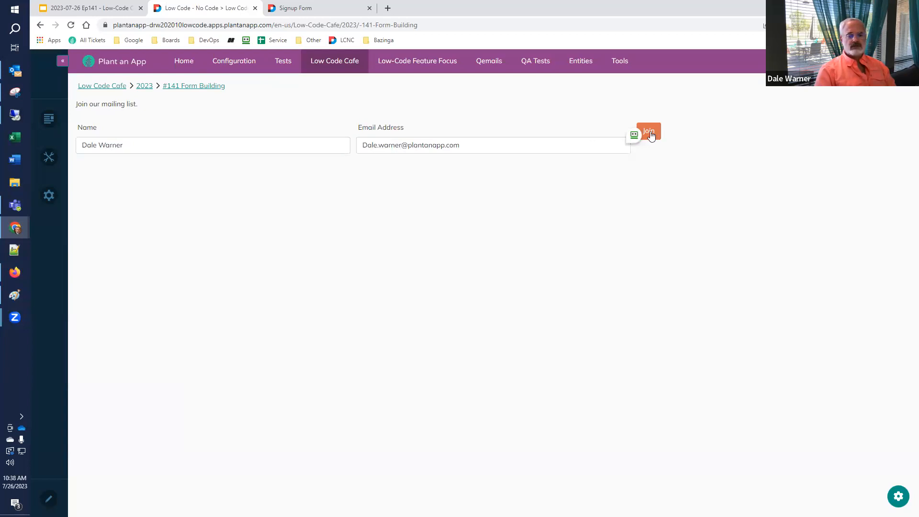
{"action": "left_click", "coordinate": [650, 132]}
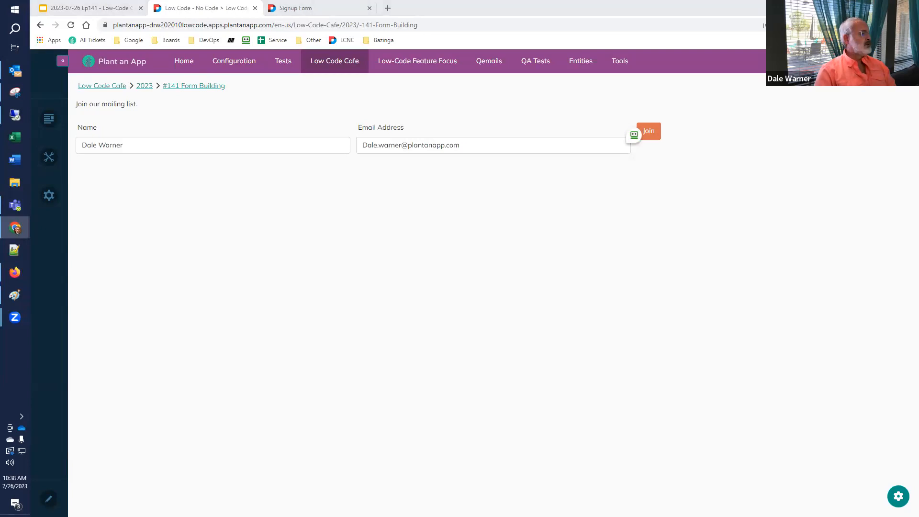
{"action": "left_click_drag", "start_coordinate": [373, 2], "coordinate": [384, 4]}
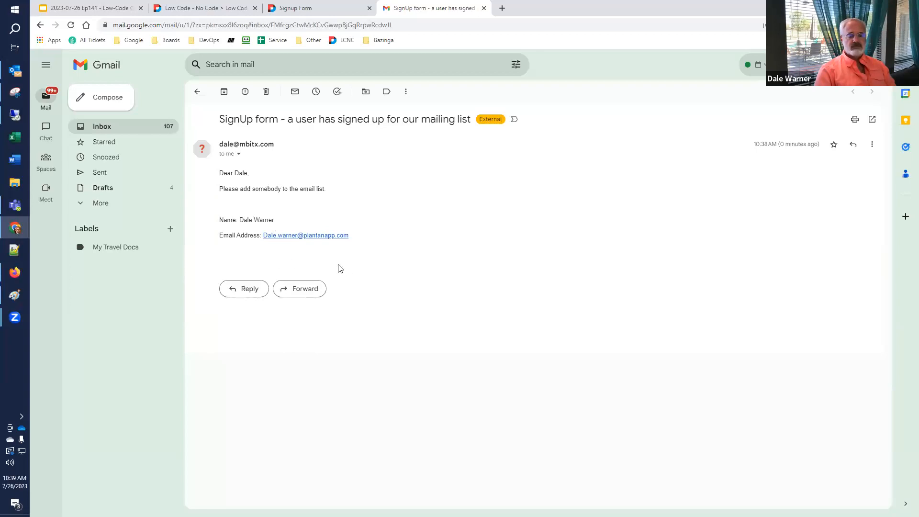
Close the Gmail tab and go back to the Signup Form builder tab.
{"action": "left_click", "coordinate": [484, 8]}
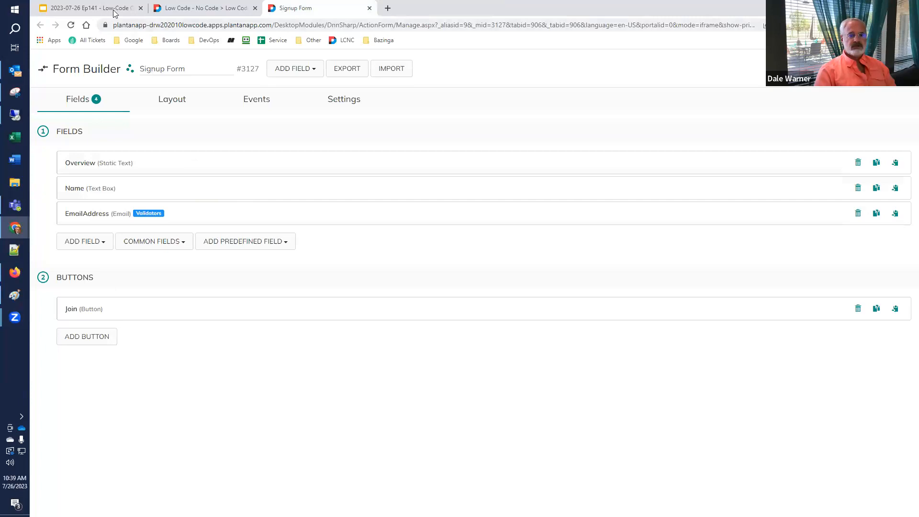
{"action": "key", "text": "ctrl+1"}
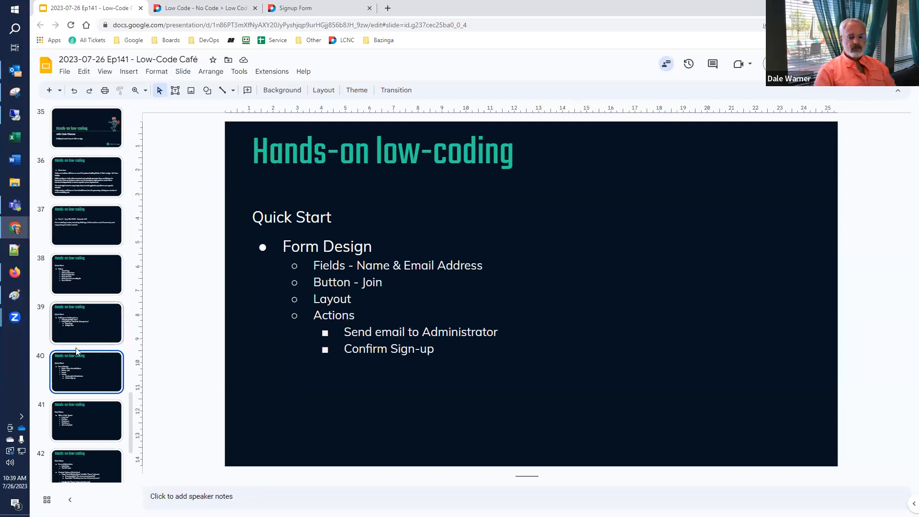
{"action": "left_click", "coordinate": [310, 11]}
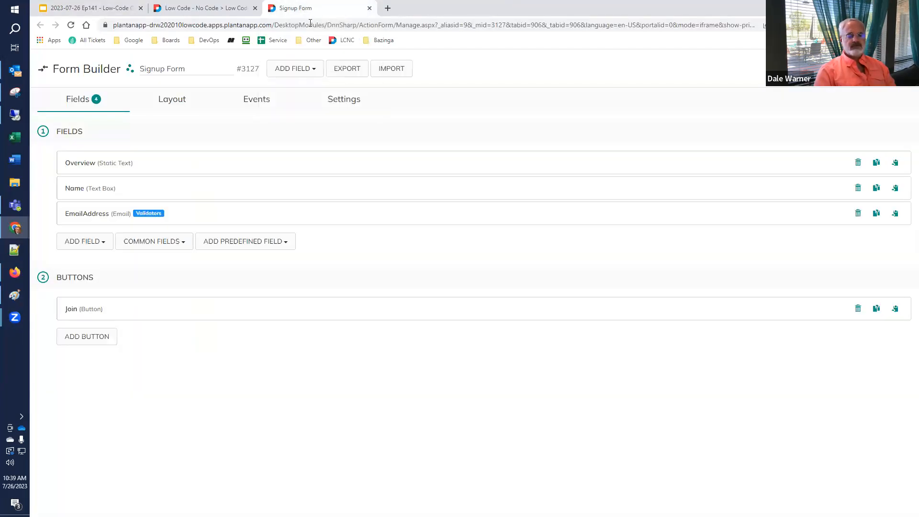
Open the Join button's Send Email action settings.
{"action": "left_click", "coordinate": [91, 314]}
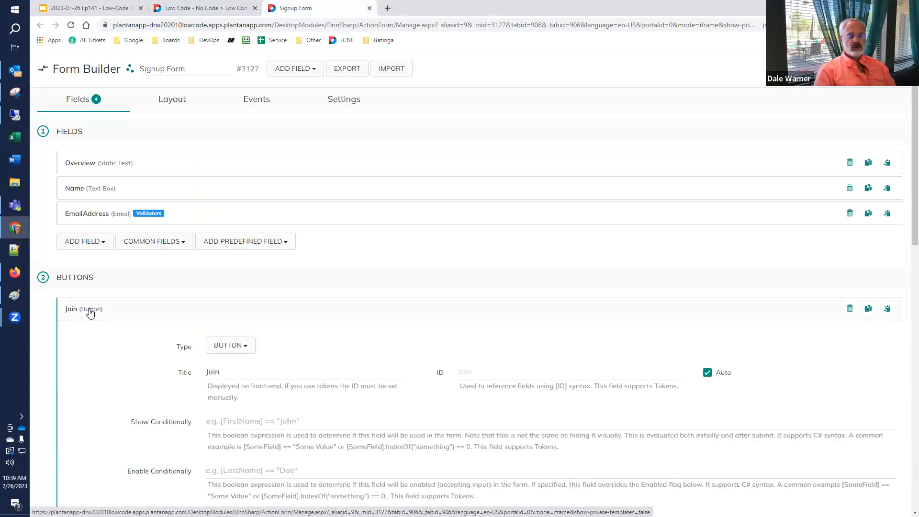
{"action": "scroll", "coordinate": [89, 312], "scroll_direction": "down", "scroll_amount": 12}
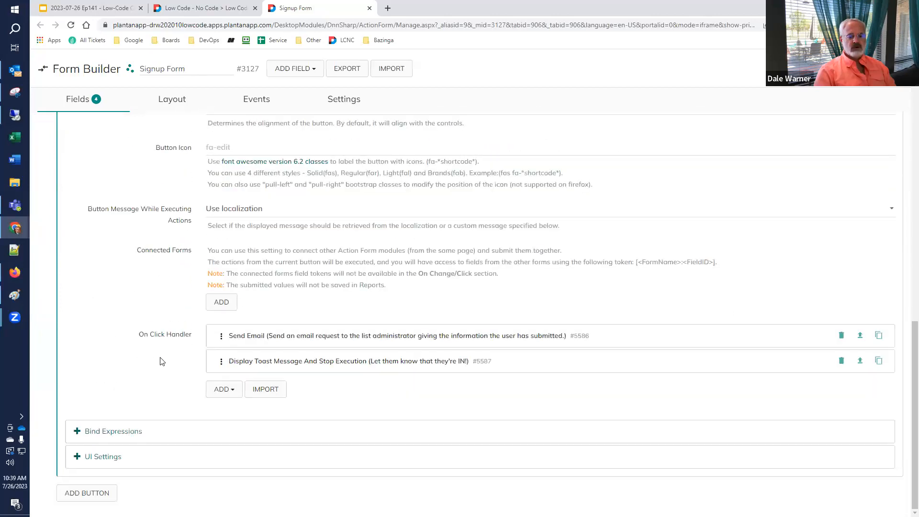
{"action": "left_click", "coordinate": [282, 337]}
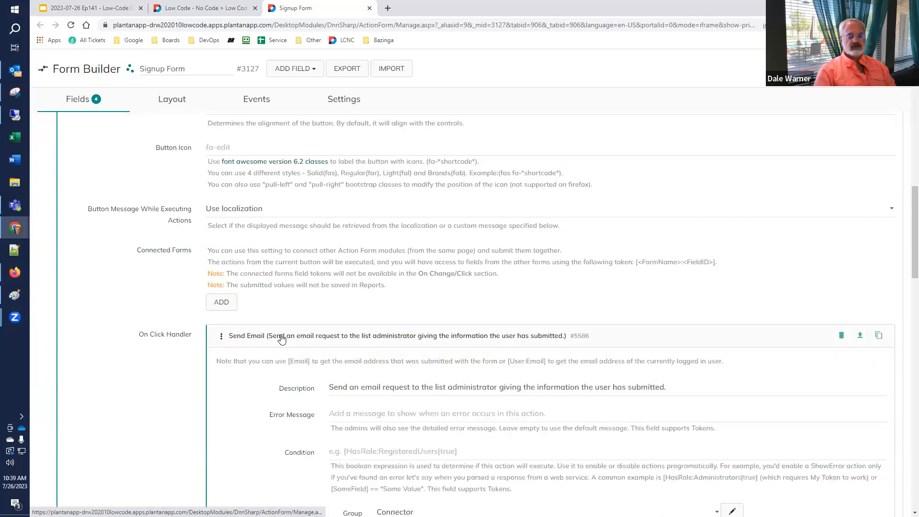
{"action": "scroll", "coordinate": [287, 337], "scroll_direction": "down", "scroll_amount": 5}
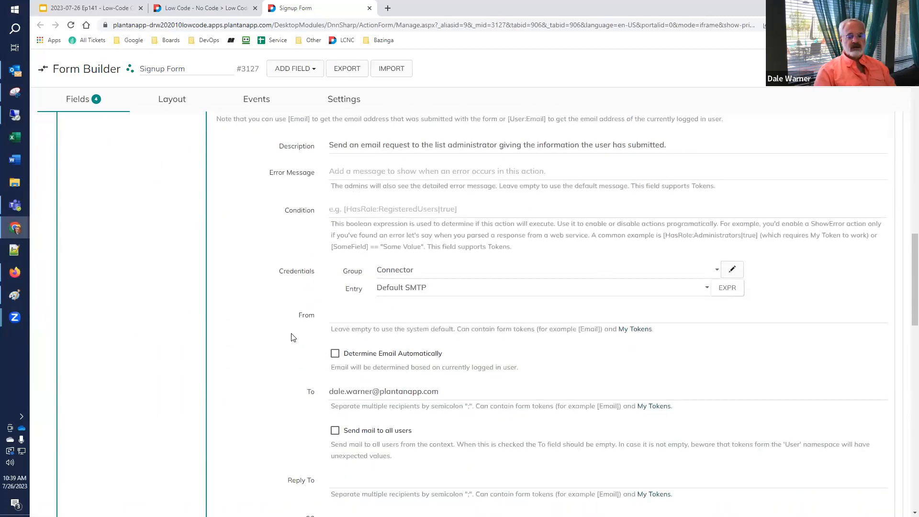
{"action": "scroll", "coordinate": [293, 337], "scroll_direction": "down", "scroll_amount": 5}
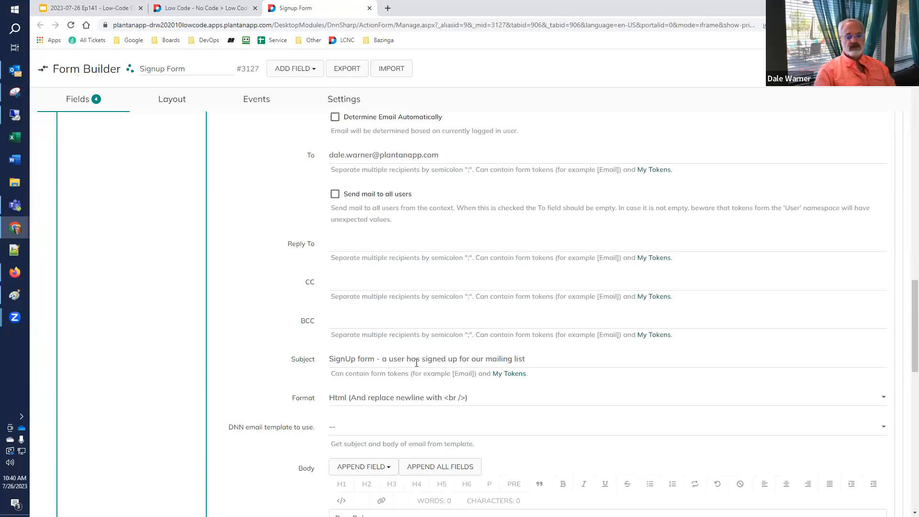
{"action": "scroll", "coordinate": [402, 359], "scroll_direction": "down", "scroll_amount": 2}
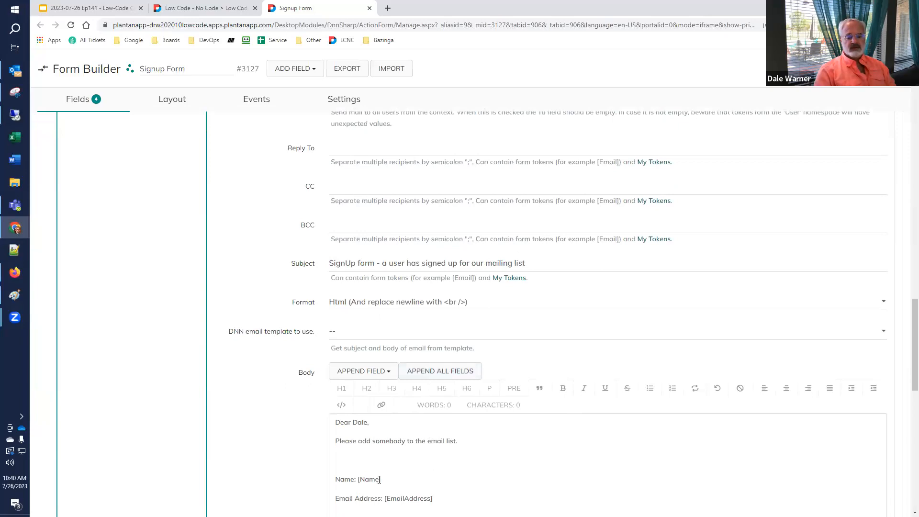
Delete 'a user' from the email Subject, then scroll back up to the Fields list.
{"action": "left_click_drag", "start_coordinate": [386, 479], "coordinate": [359, 479]}
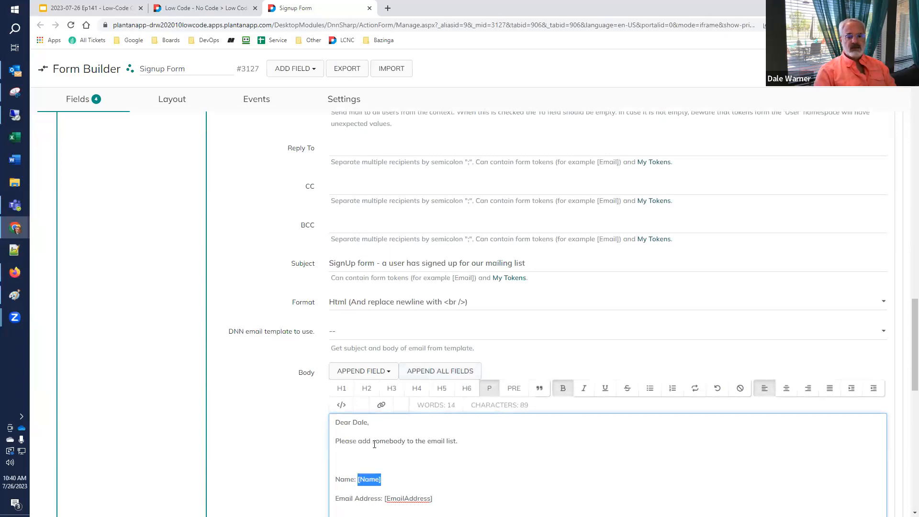
{"action": "left_click", "coordinate": [382, 263]}
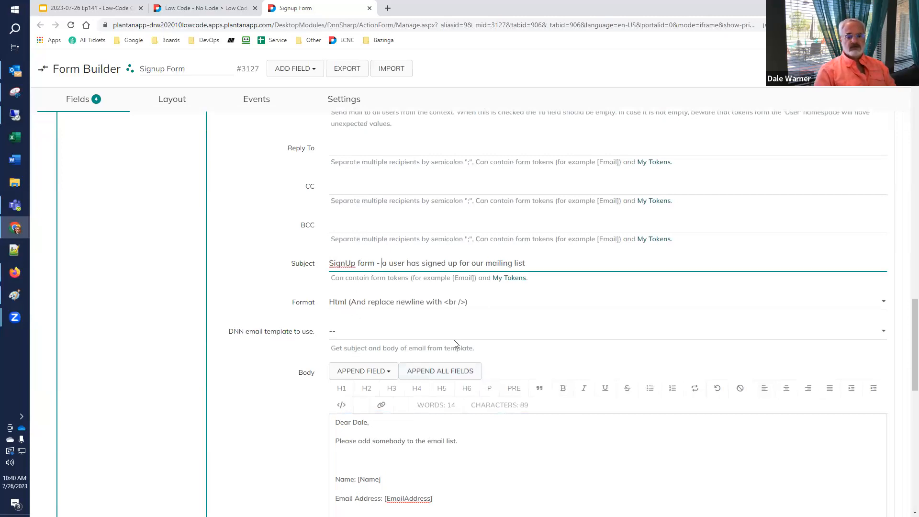
{"action": "key", "text": "shift+Right"}
{"action": "key", "text": "shift+Right"}
{"action": "key", "text": "shift+Right"}
{"action": "key", "text": "shift+Right"}
{"action": "key", "text": "shift+Right"}
{"action": "key", "text": "shift+Right"}
{"action": "type", "text": "[No"}
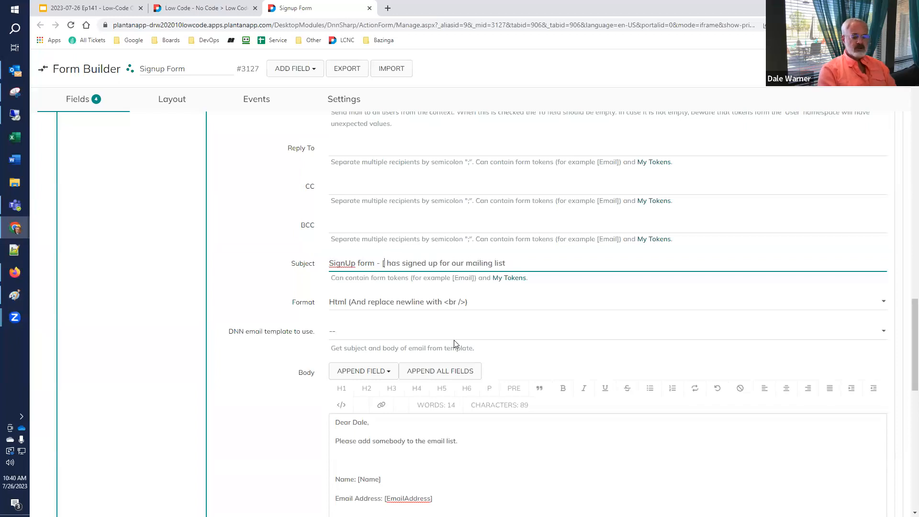
{"action": "type", "text": "me]"}
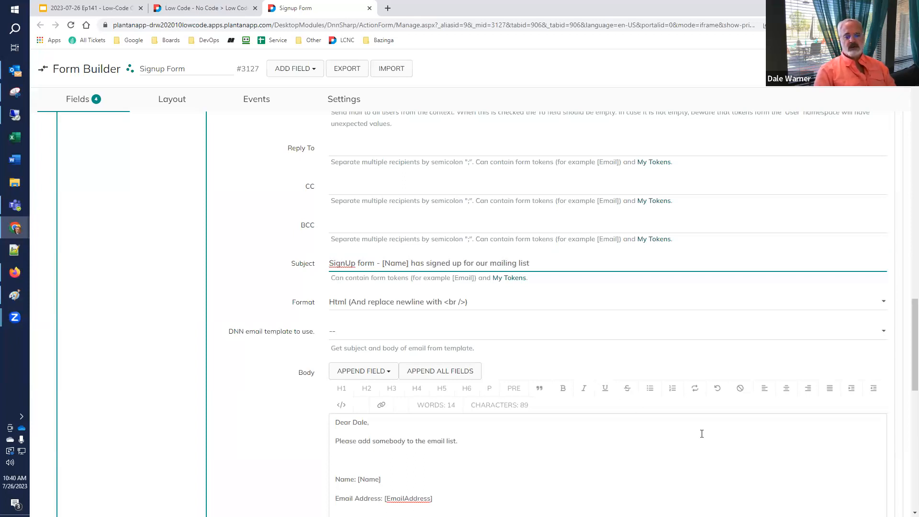
{"action": "key", "text": "BackSpace"}
{"action": "key", "text": "BackSpace"}
{"action": "key", "text": "BackSpace"}
{"action": "key", "text": "BackSpace"}
{"action": "key", "text": "BackSpace"}
{"action": "key", "text": "BackSpace"}
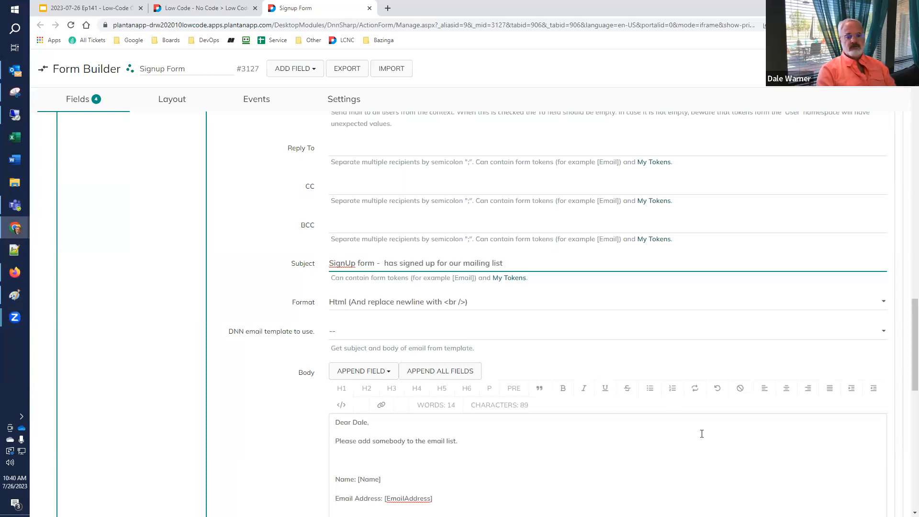
{"action": "left_click_drag", "start_coordinate": [913, 311], "coordinate": [913, 63]}
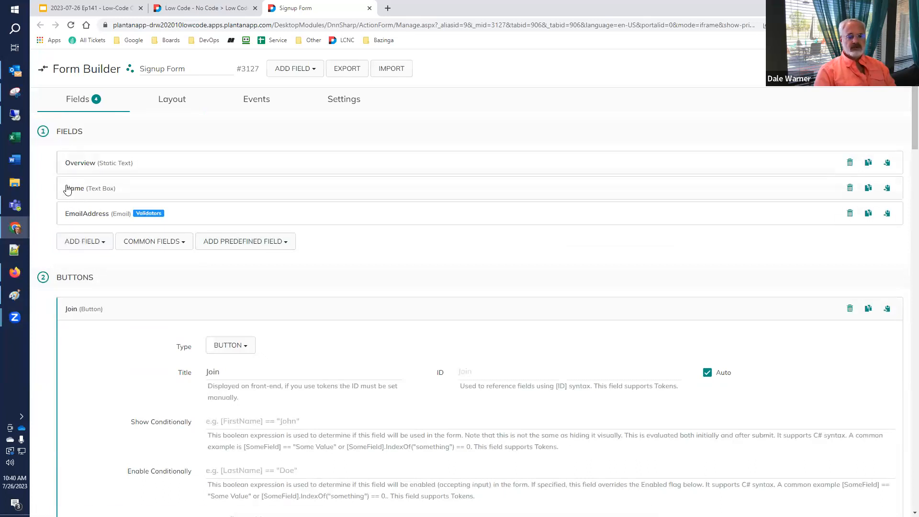
Copy the Name field's ID as a [Name] token from the Fields list.
{"action": "left_click", "coordinate": [849, 188]}
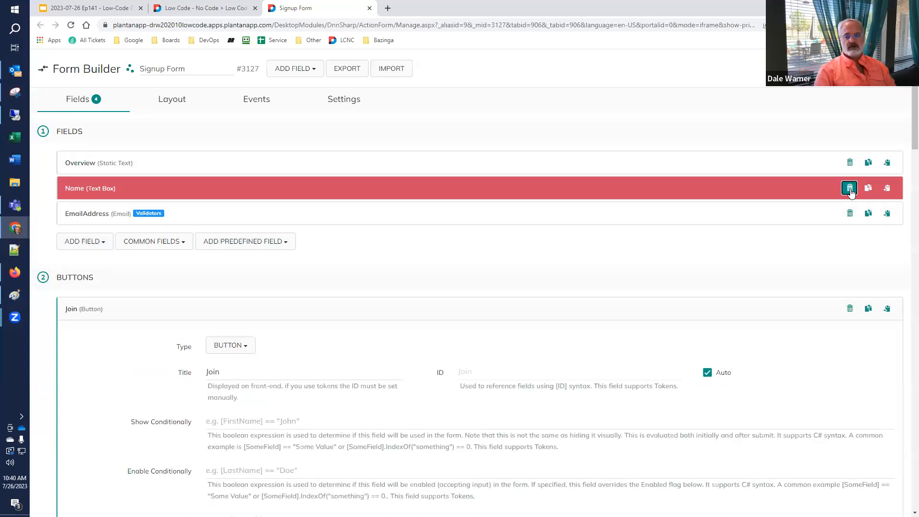
{"action": "left_click", "coordinate": [849, 189]}
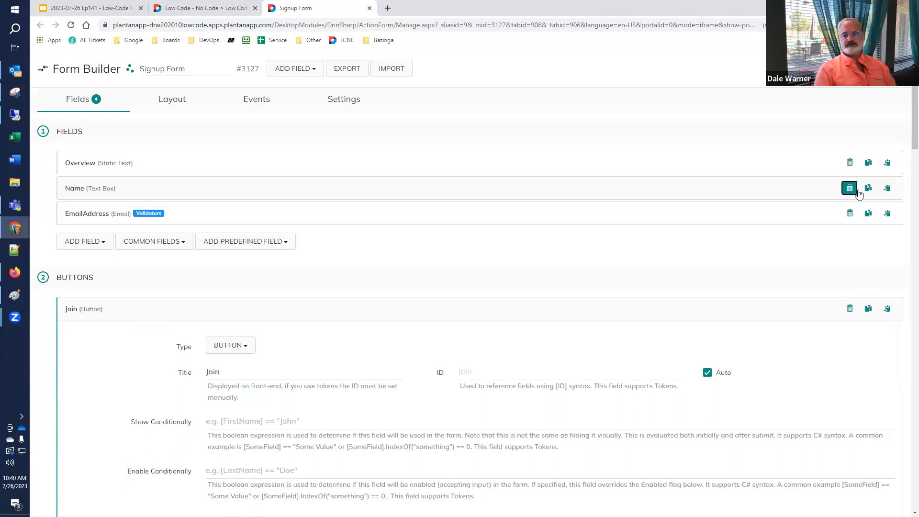
{"action": "left_click", "coordinate": [887, 188]}
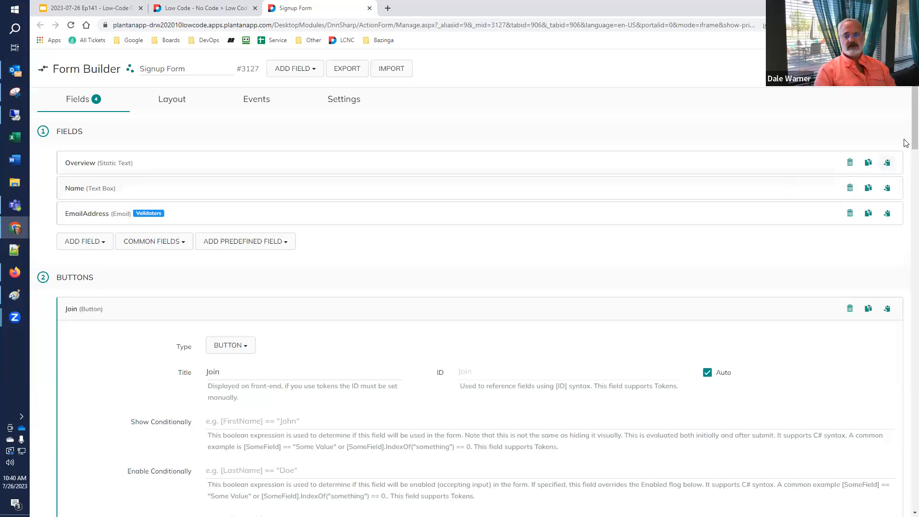
{"action": "scroll", "coordinate": [906, 236], "scroll_direction": "down", "scroll_amount": 5}
{"action": "scroll", "coordinate": [906, 237], "scroll_direction": "down", "scroll_amount": 10}
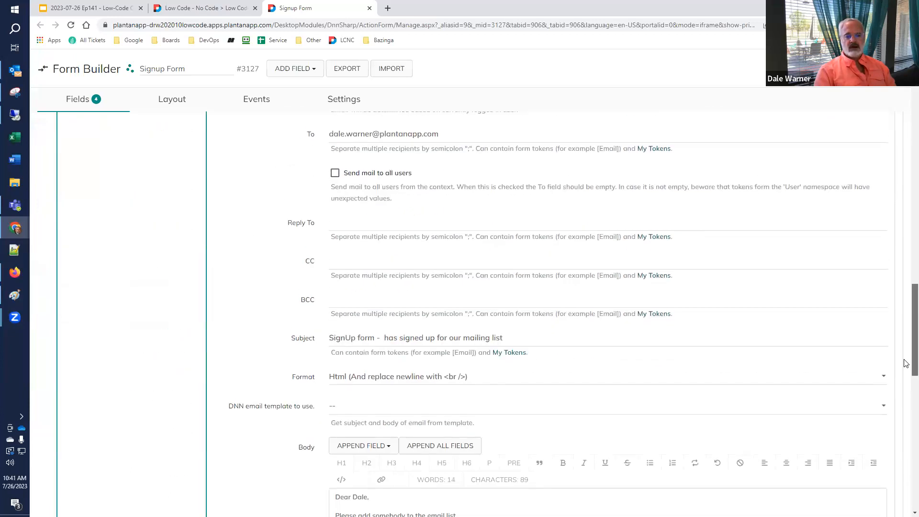
{"action": "scroll", "coordinate": [906, 363], "scroll_direction": "up", "scroll_amount": 2}
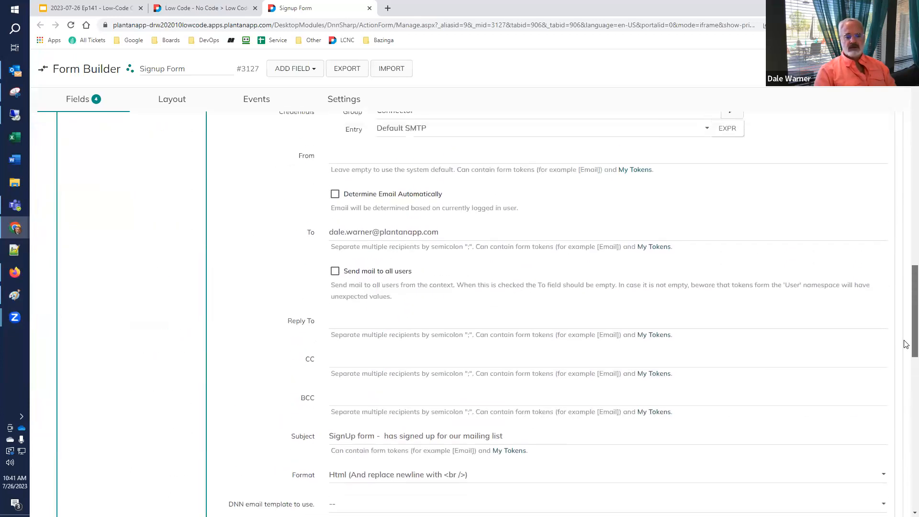
{"action": "scroll", "coordinate": [906, 343], "scroll_direction": "down", "scroll_amount": 5}
{"action": "scroll", "coordinate": [907, 387], "scroll_direction": "up", "scroll_amount": 6}
{"action": "scroll", "coordinate": [906, 334], "scroll_direction": "up", "scroll_amount": 2}
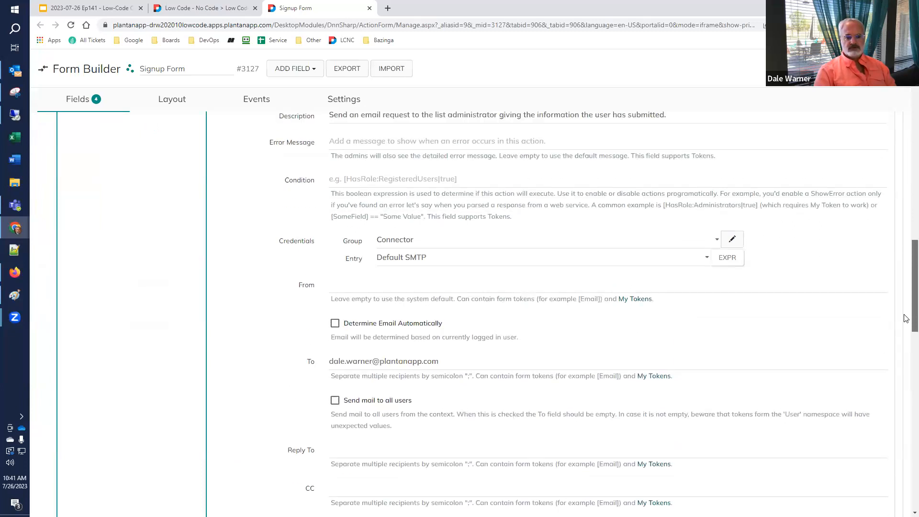
{"action": "scroll", "coordinate": [713, 381], "scroll_direction": "down", "scroll_amount": 4}
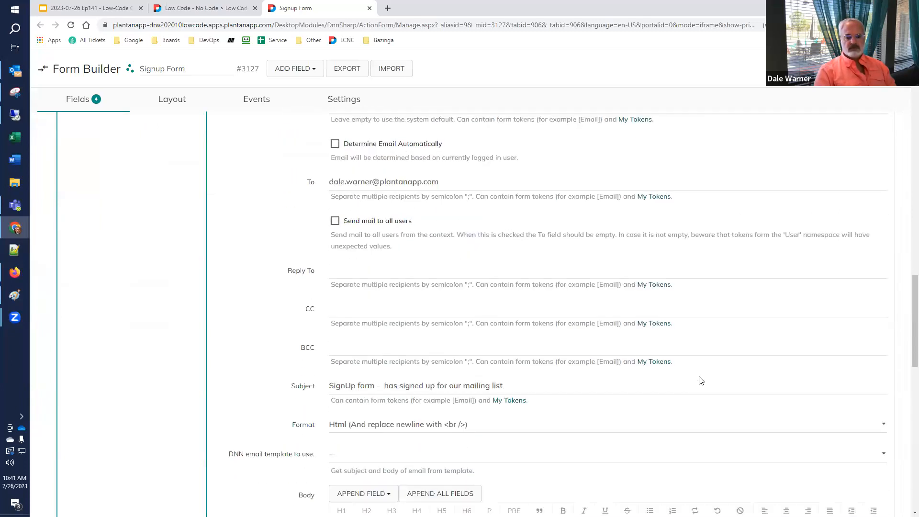
{"action": "scroll", "coordinate": [701, 380], "scroll_direction": "down", "scroll_amount": 2}
Insert the [Name] token into the Subject after 'SignUp form - '.
{"action": "left_click", "coordinate": [381, 279]}
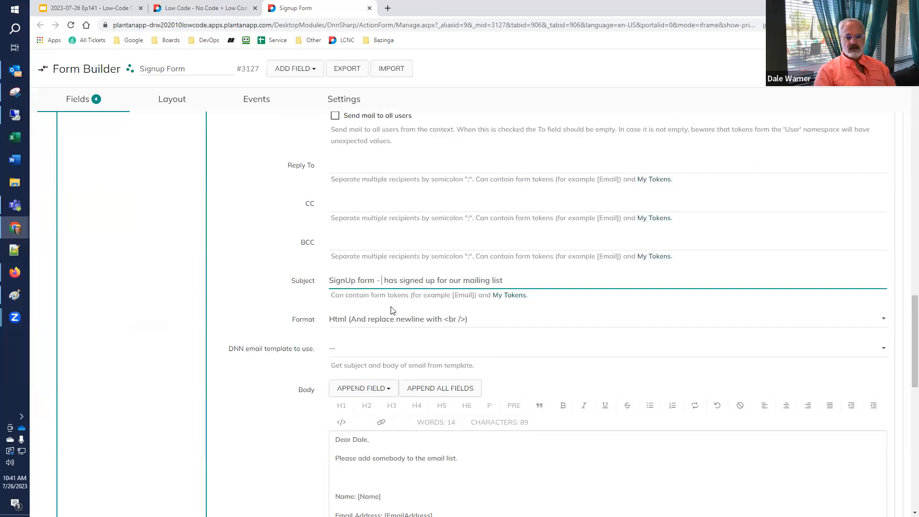
{"action": "type", "text": "Name:"}
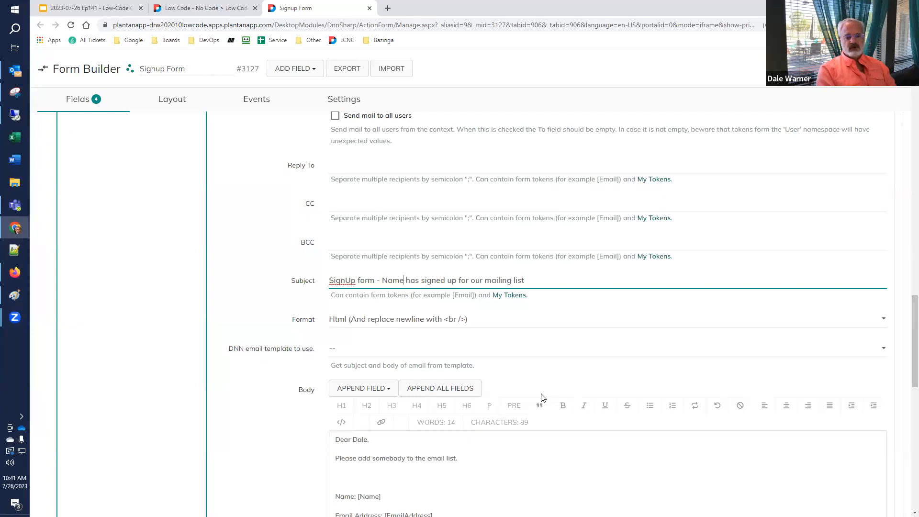
{"action": "type", "text": " ["}
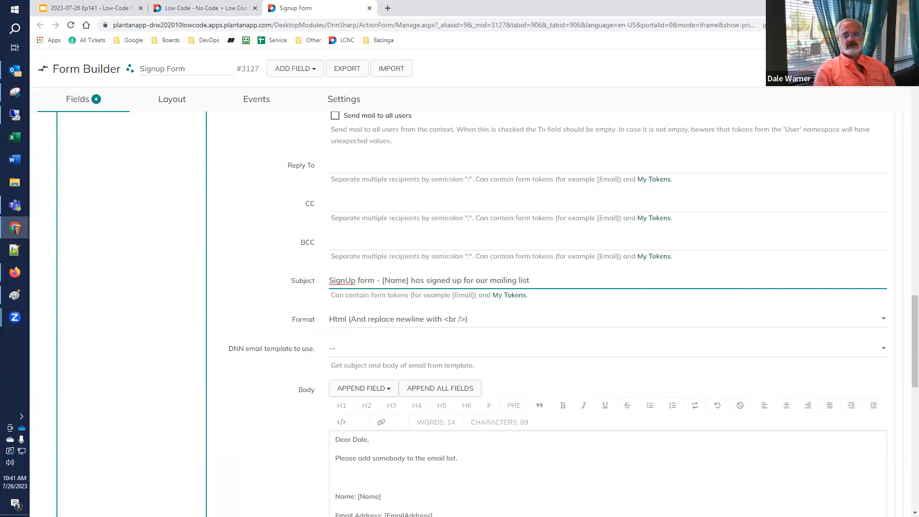
{"action": "key", "text": "Tab"}
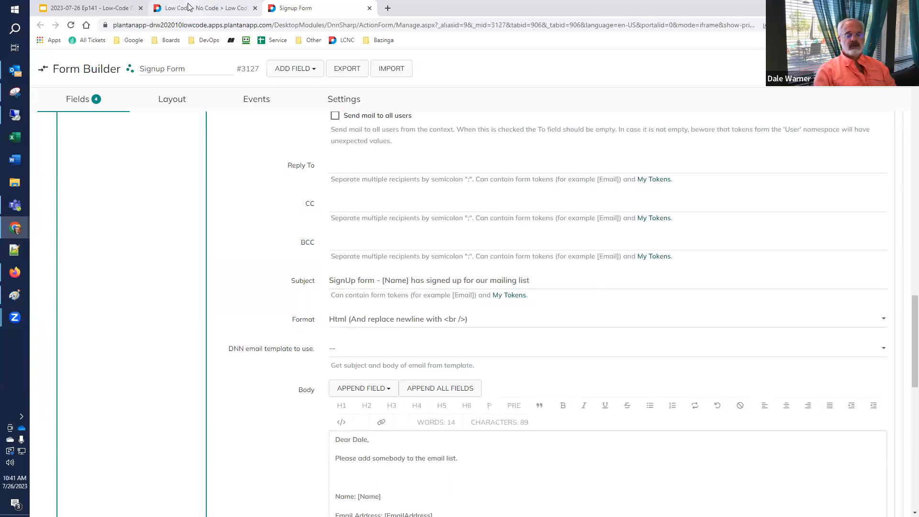
Reload the live join page and submit a test person's name and Gmail address via Join.
{"action": "left_click", "coordinate": [200, 11]}
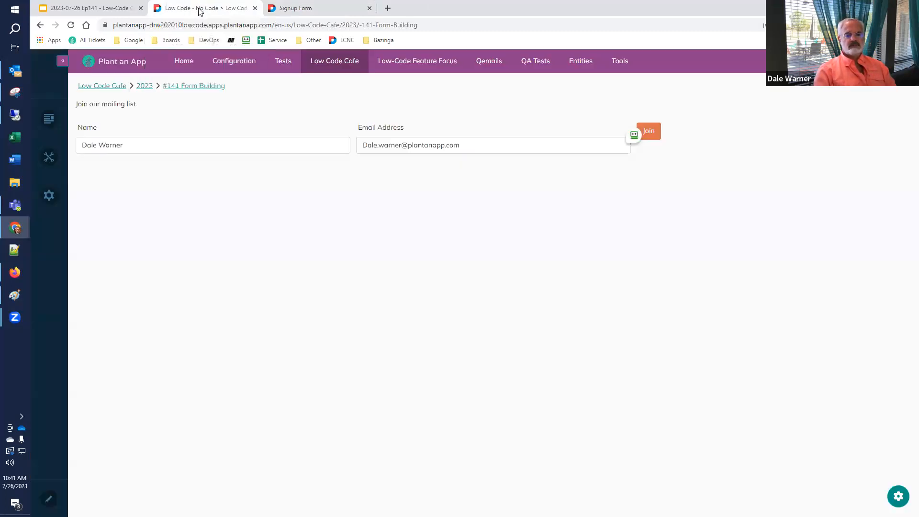
{"action": "left_click", "coordinate": [71, 26]}
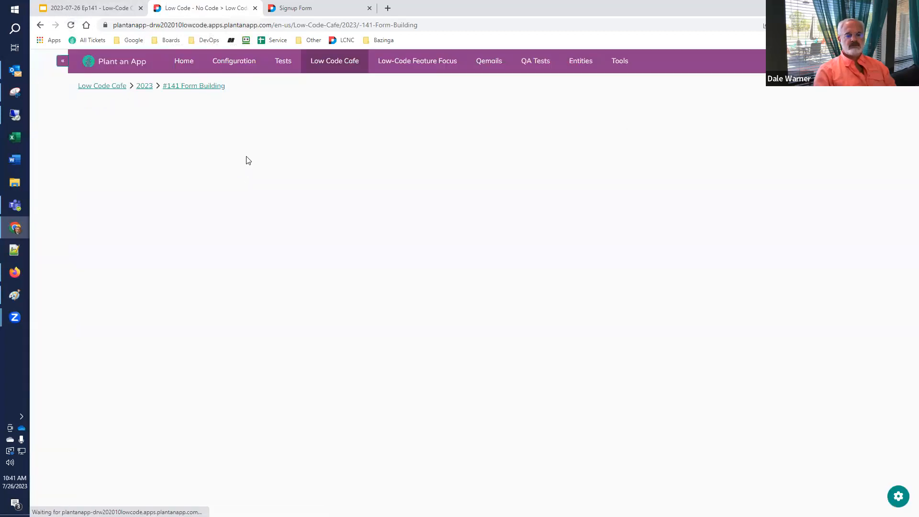
{"action": "left_click", "coordinate": [250, 147]}
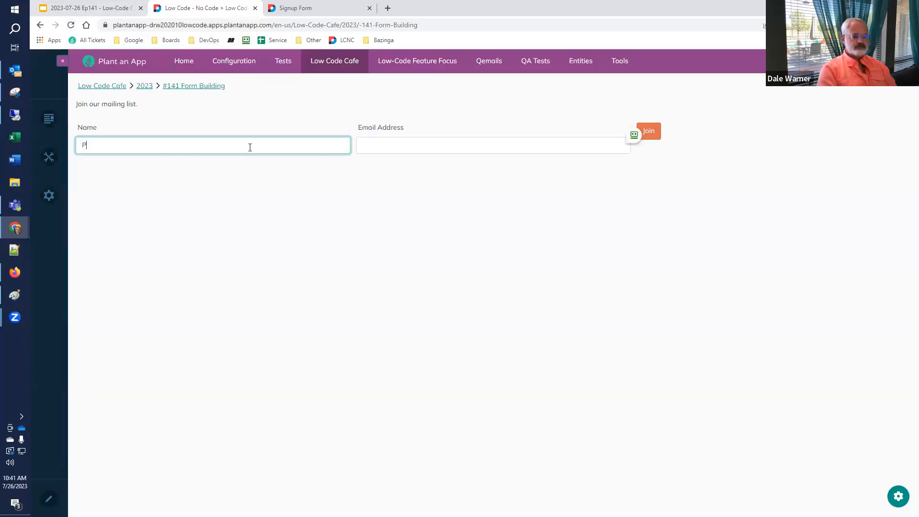
{"action": "key", "text": "Tab"}
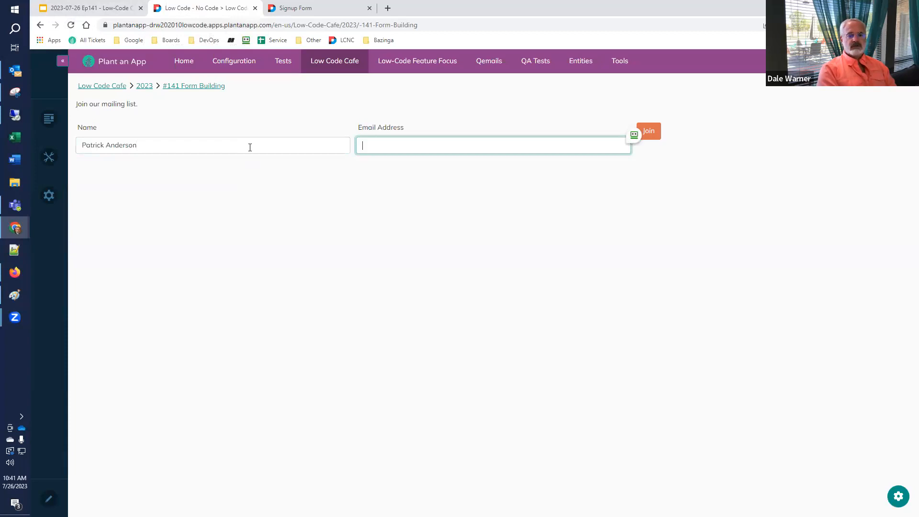
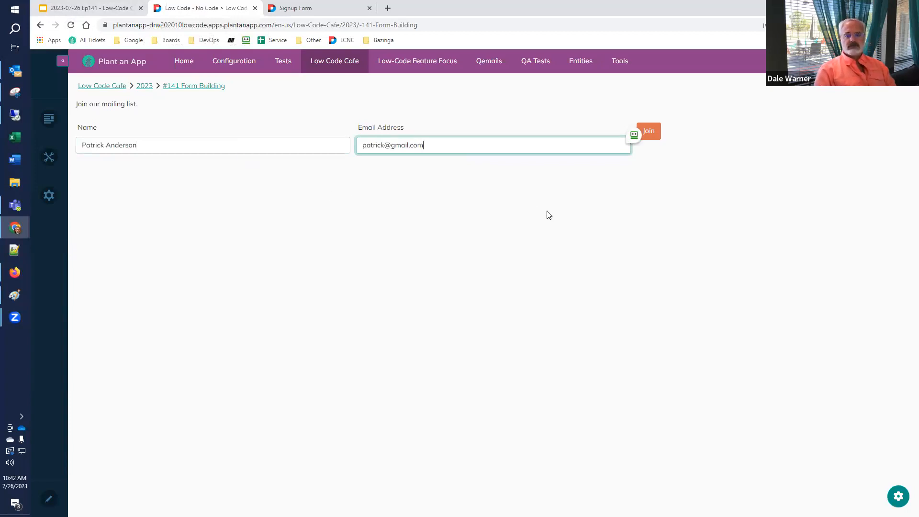
{"action": "left_click", "coordinate": [659, 129]}
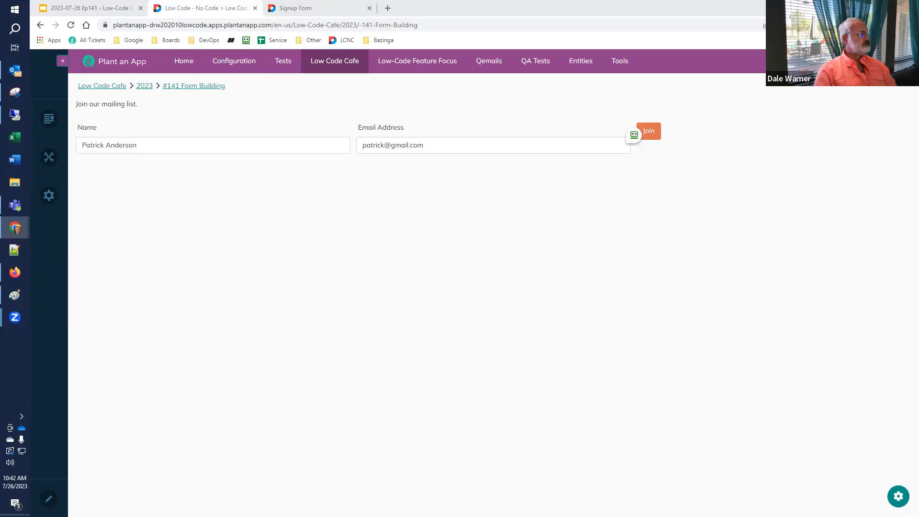
Check the named SignUp form email in a Gmail tab, close it, and return to the slides.
{"action": "left_click", "coordinate": [387, 8]}
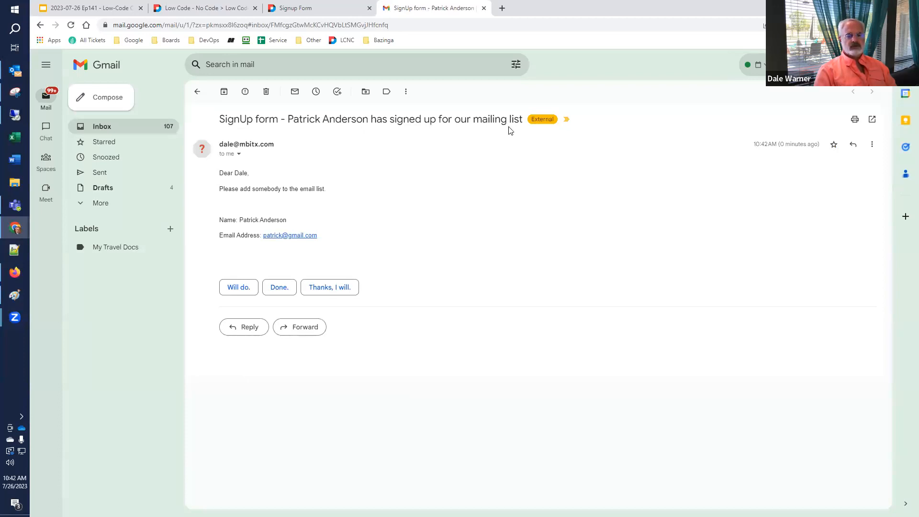
{"action": "left_click", "coordinate": [483, 9]}
{"action": "left_click", "coordinate": [119, 10]}
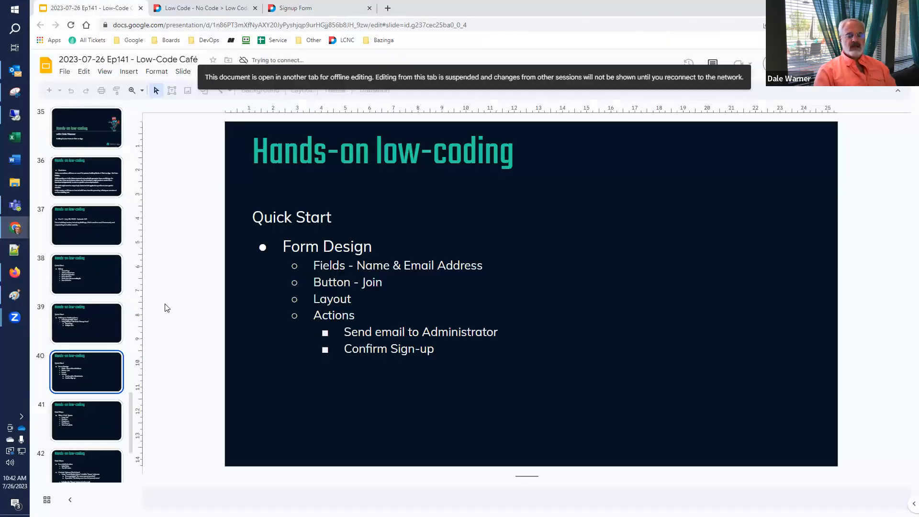
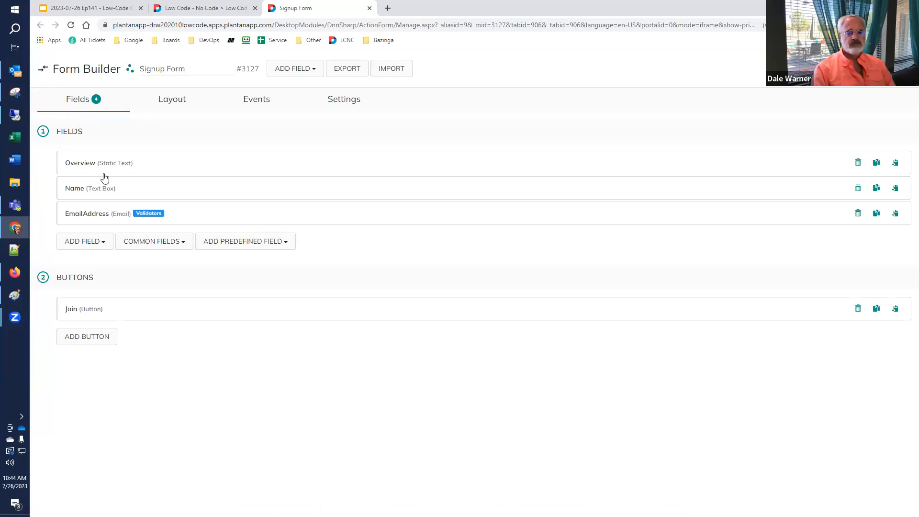
Add a Large Text field titled 'Tell us about yourself' to the form.
{"action": "left_click", "coordinate": [86, 242]}
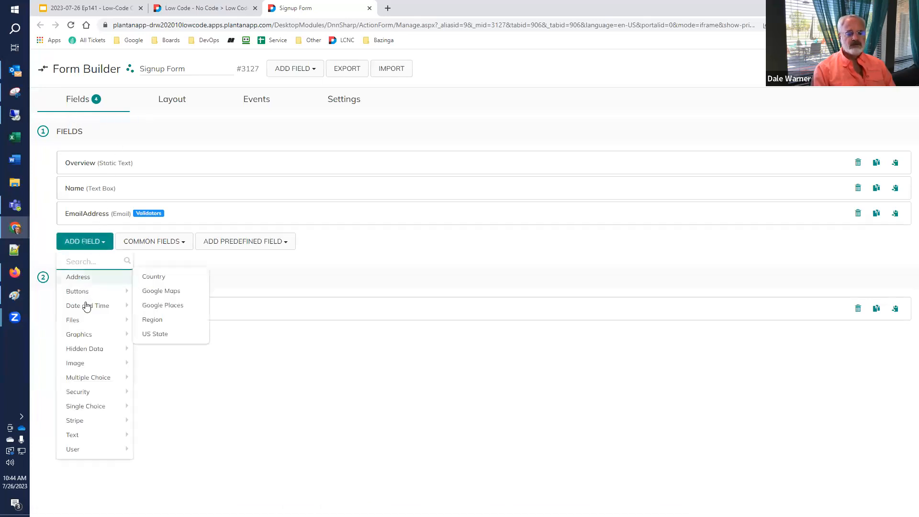
{"action": "mouse_move", "coordinate": [128, 435]}
{"action": "scroll", "coordinate": [166, 436], "scroll_direction": "down", "scroll_amount": 2}
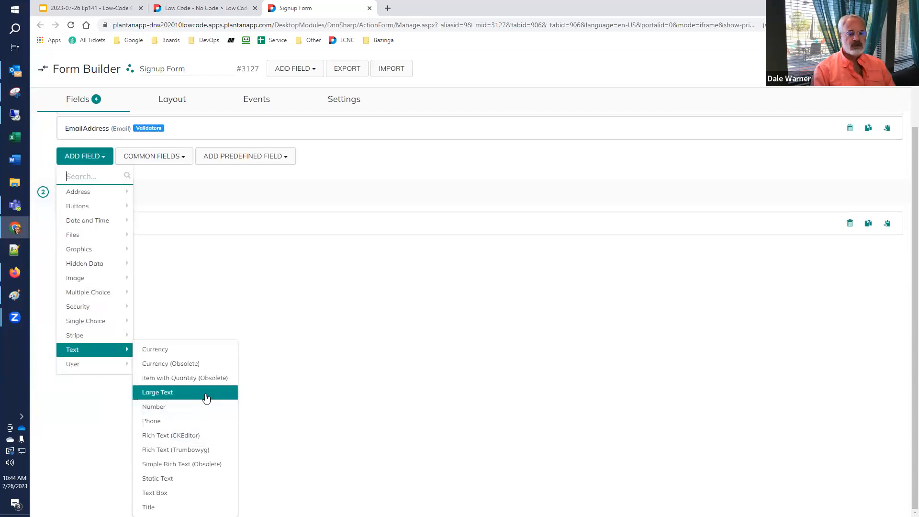
{"action": "left_click", "coordinate": [206, 398]}
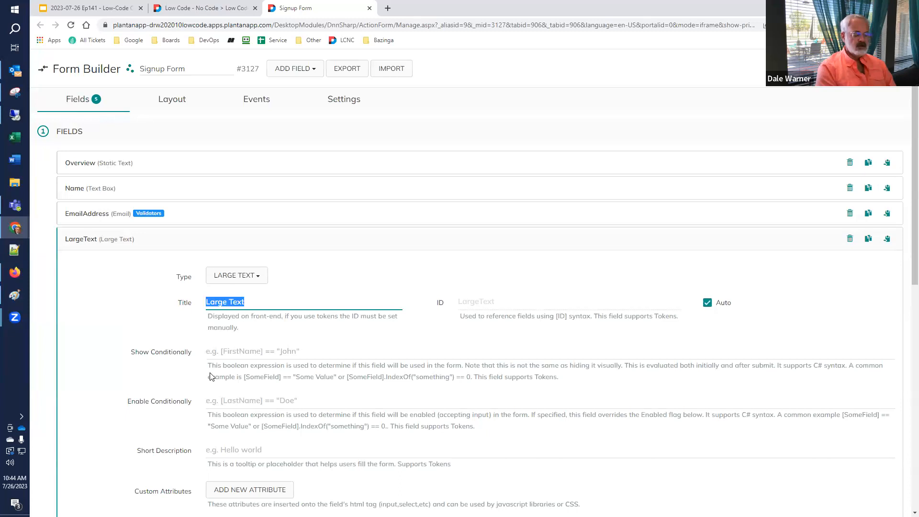
{"action": "type", "text": "Tell U"}
{"action": "key", "text": "BackSpace"}
{"action": "type", "text": "us"}
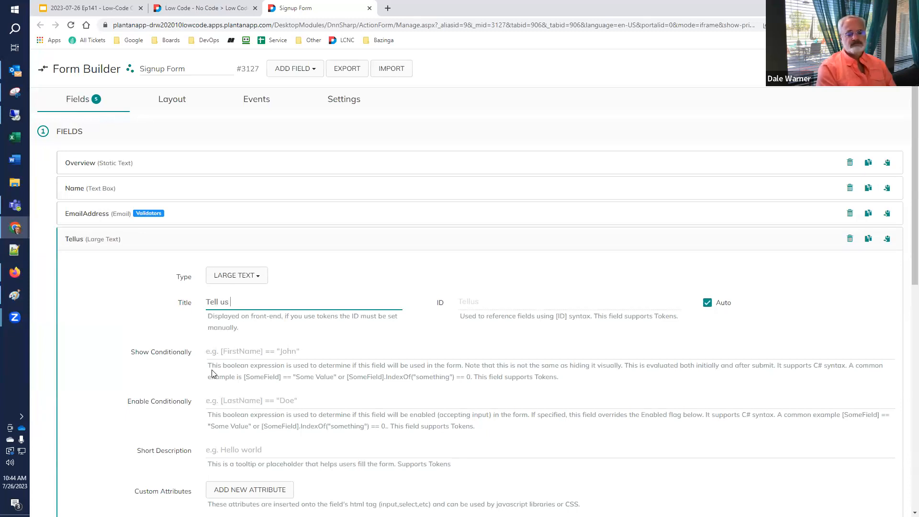
{"action": "type", "text": " about yourself"}
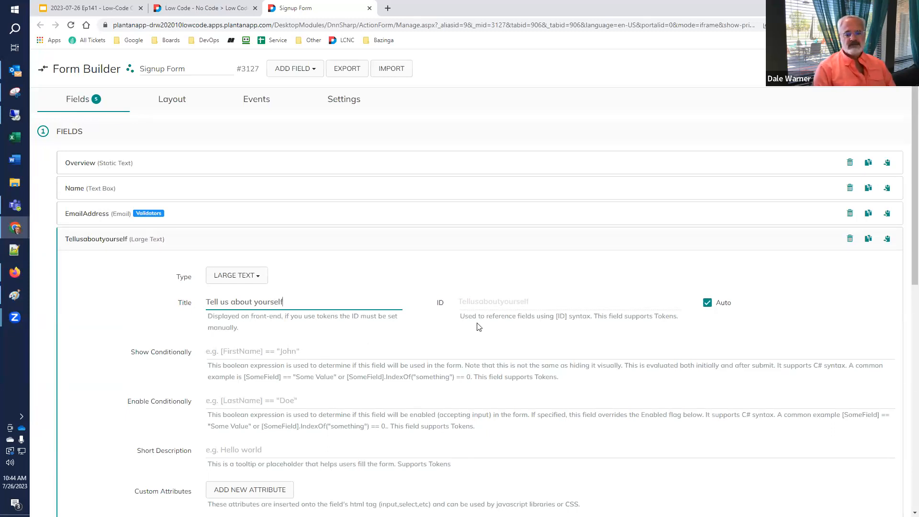
Turn off the automatic ID, set the field ID to AboutTheUser, and save.
{"action": "left_click", "coordinate": [707, 303]}
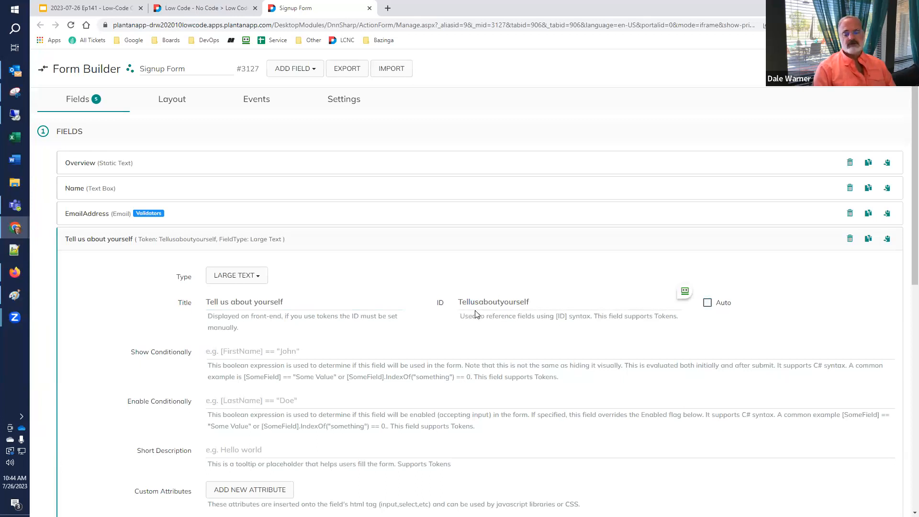
{"action": "double_click", "coordinate": [558, 301]}
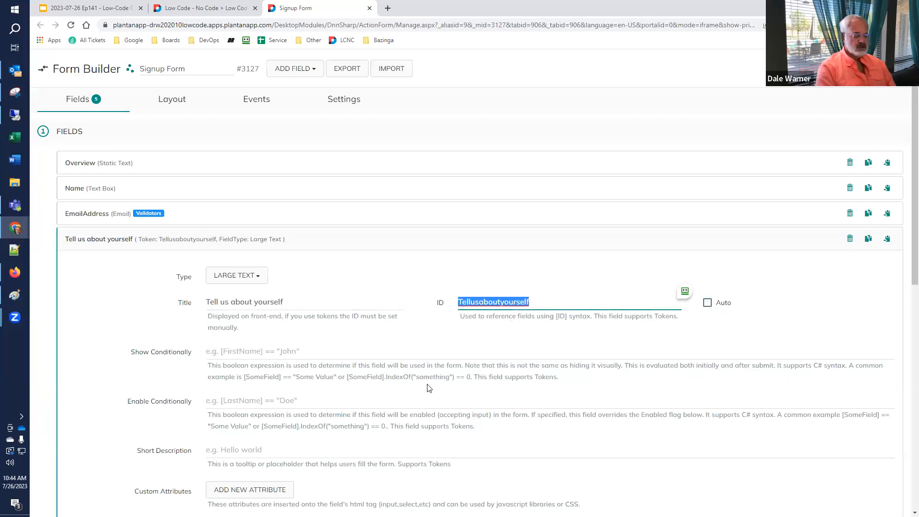
{"action": "type", "text": "About"}
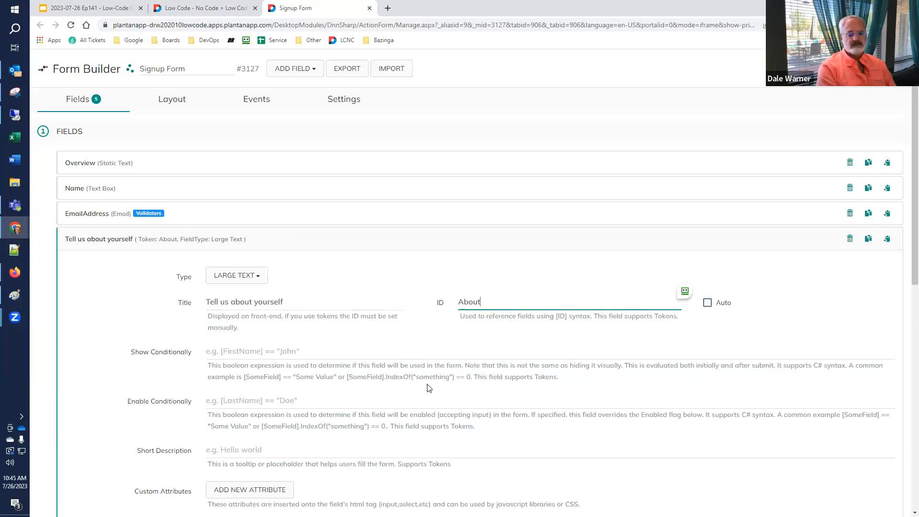
{"action": "type", "text": "TheUser"}
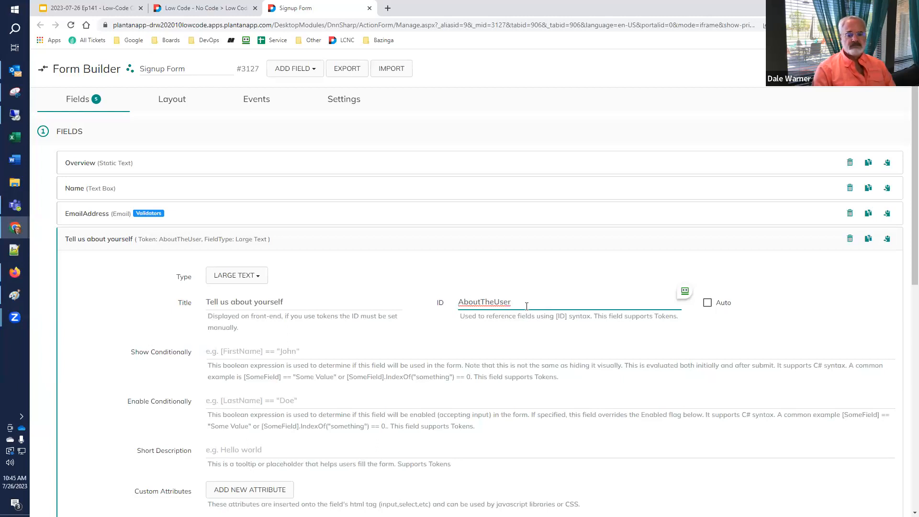
{"action": "left_click", "coordinate": [876, 69]}
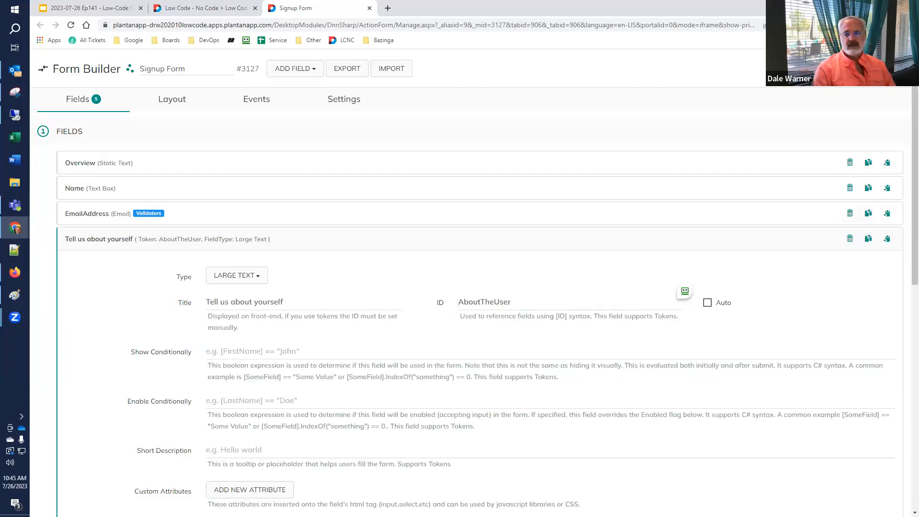
Reload the live signup page to see the new about box, then go back to the Signup Form builder.
{"action": "left_click", "coordinate": [218, 10]}
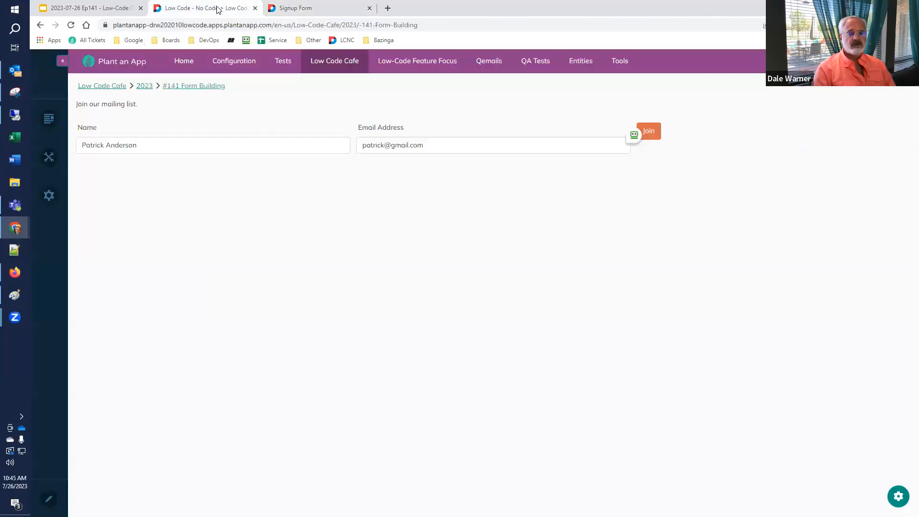
{"action": "left_click", "coordinate": [71, 26]}
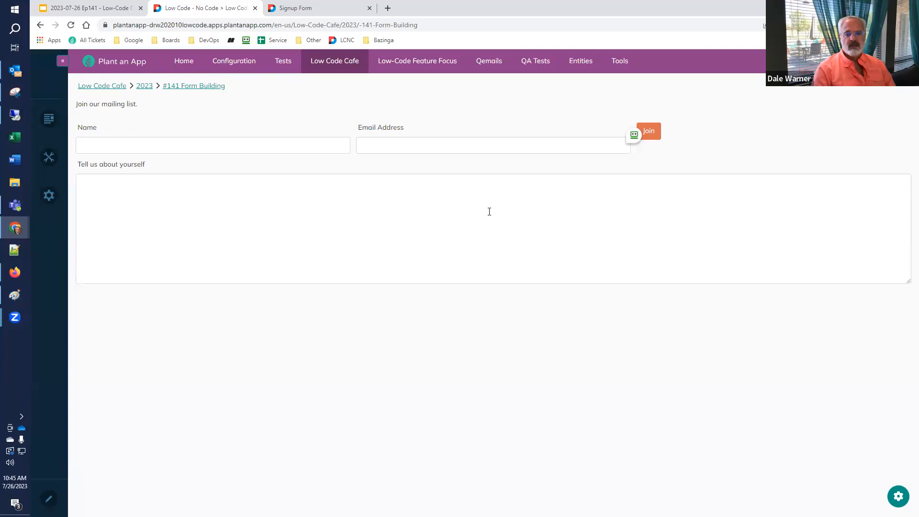
{"action": "left_click", "coordinate": [313, 9]}
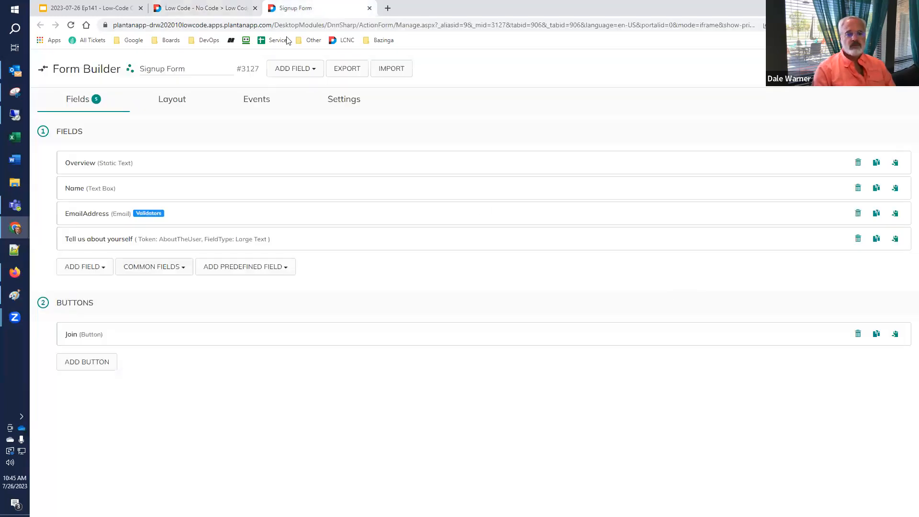
Resize the AboutTheUser field to 8/12 columns in the layout grid, then view the live page.
{"action": "left_click", "coordinate": [176, 103]}
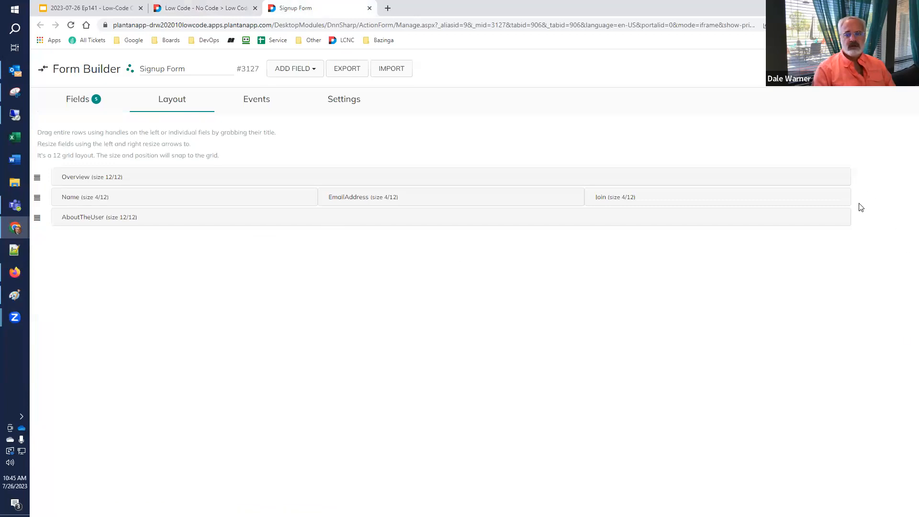
{"action": "left_click_drag", "start_coordinate": [850, 216], "coordinate": [602, 216]}
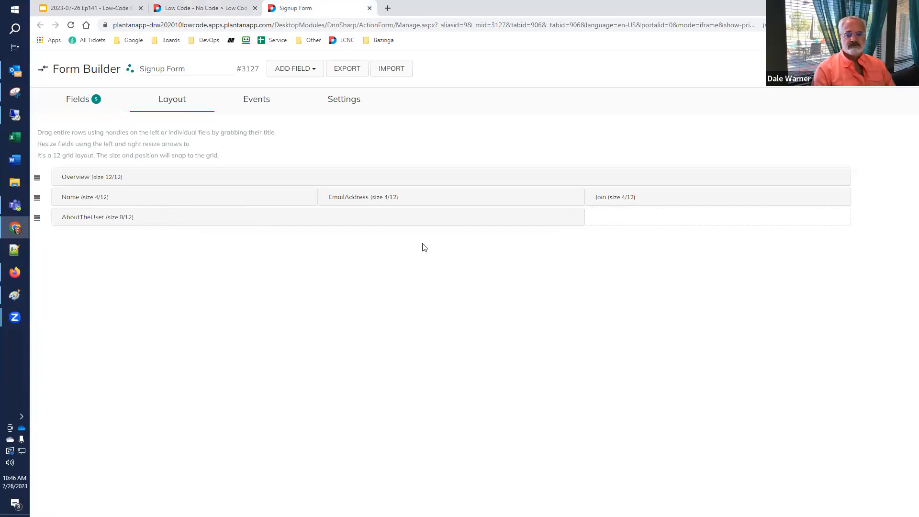
{"action": "left_click", "coordinate": [209, 7]}
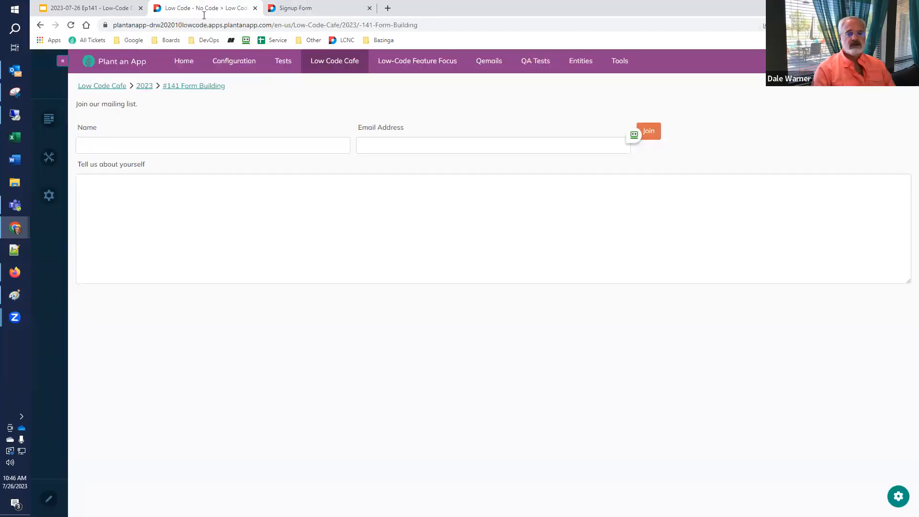
Reload the live page to check the 8-column about box, then go back to the Signup Form builder.
{"action": "left_click", "coordinate": [71, 27]}
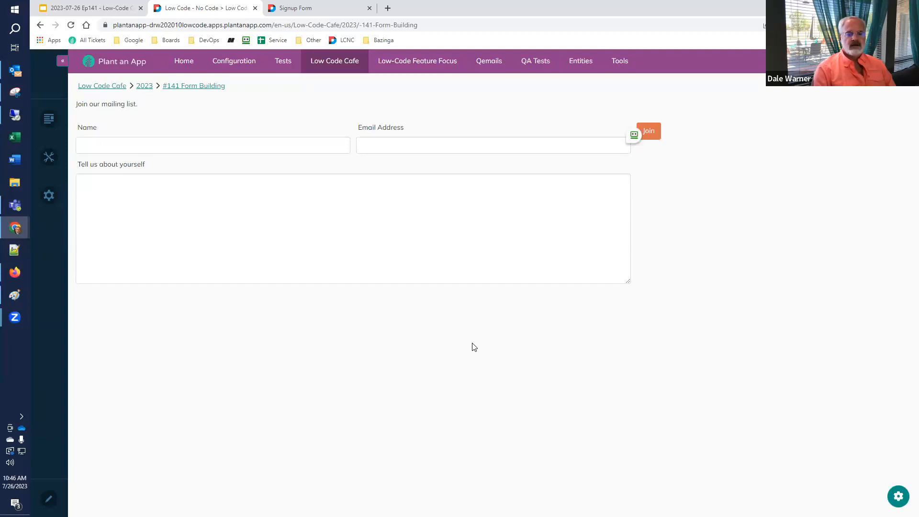
{"action": "left_click", "coordinate": [307, 11]}
Change the Tell us about yourself field's Rows from 10 to 15.
{"action": "left_click", "coordinate": [77, 101]}
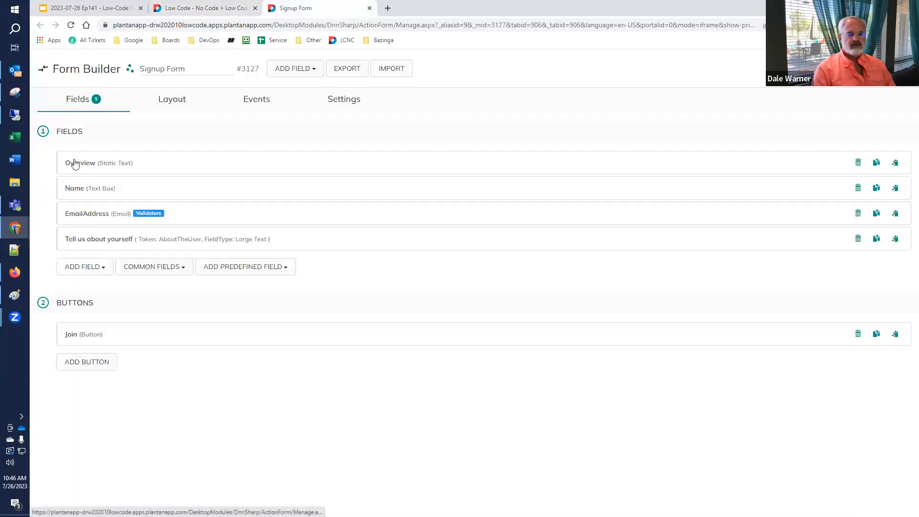
{"action": "left_click", "coordinate": [98, 243]}
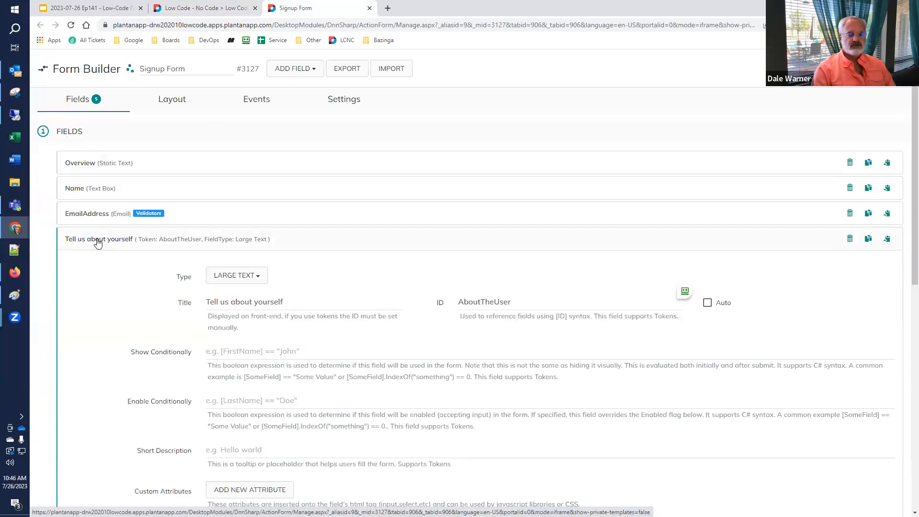
{"action": "scroll", "coordinate": [97, 243], "scroll_direction": "down", "scroll_amount": 6}
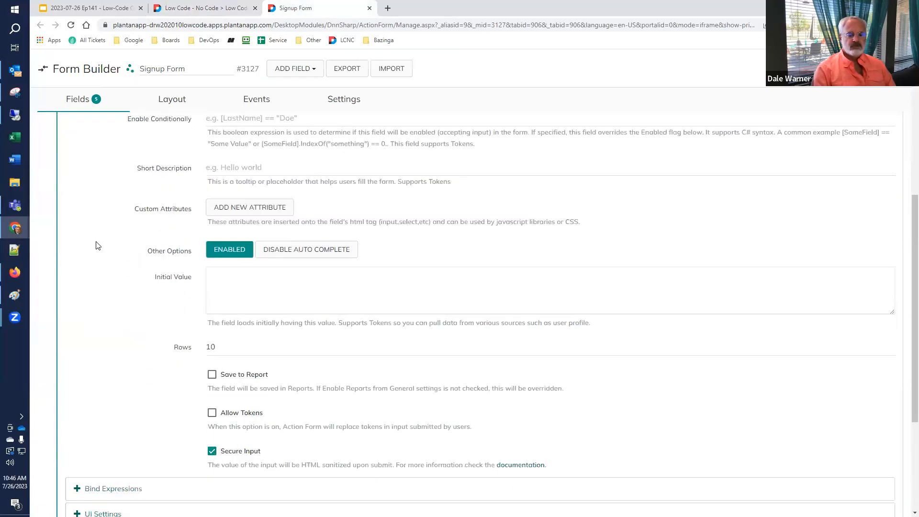
{"action": "left_click_drag", "start_coordinate": [232, 294], "coordinate": [152, 294]}
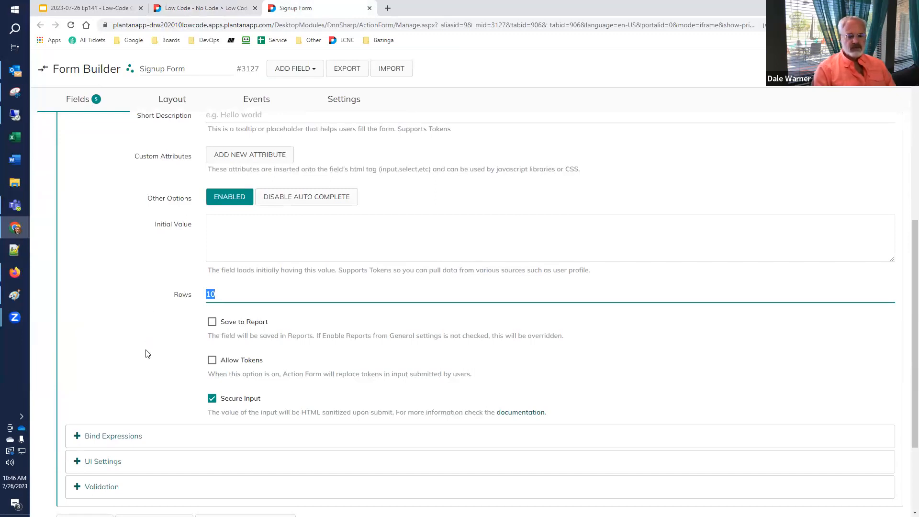
{"action": "type", "text": "15"}
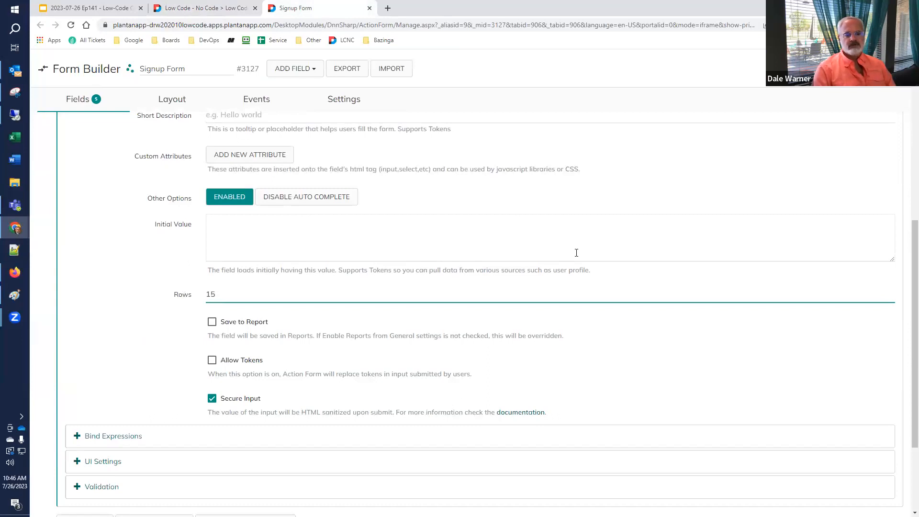
{"action": "left_click", "coordinate": [723, 92]}
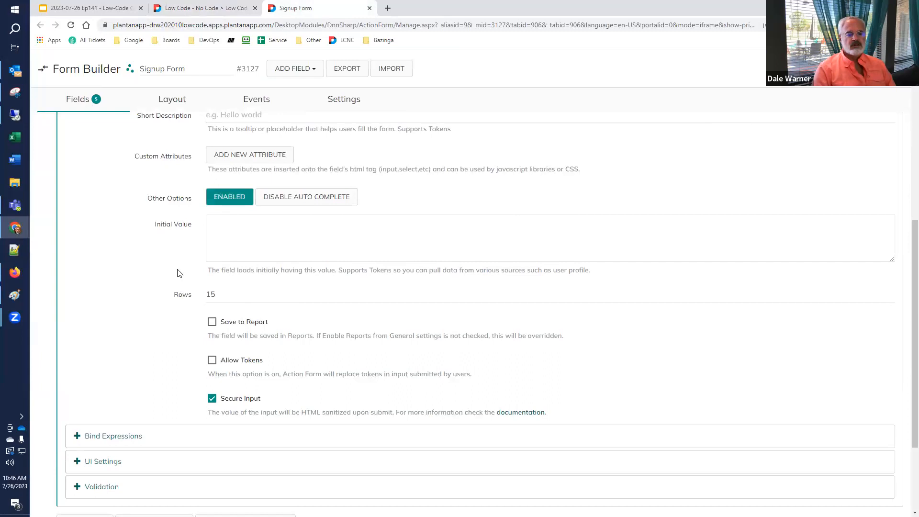
{"action": "left_click", "coordinate": [168, 302]}
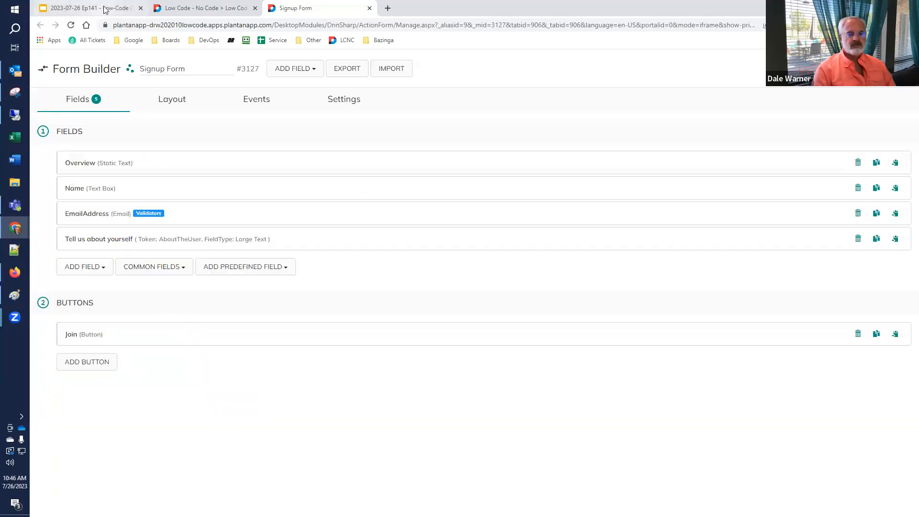
{"action": "left_click", "coordinate": [182, 7]}
Reload the live page to check the 15-row about box, then go back to the Signup Form builder.
{"action": "left_click", "coordinate": [71, 26]}
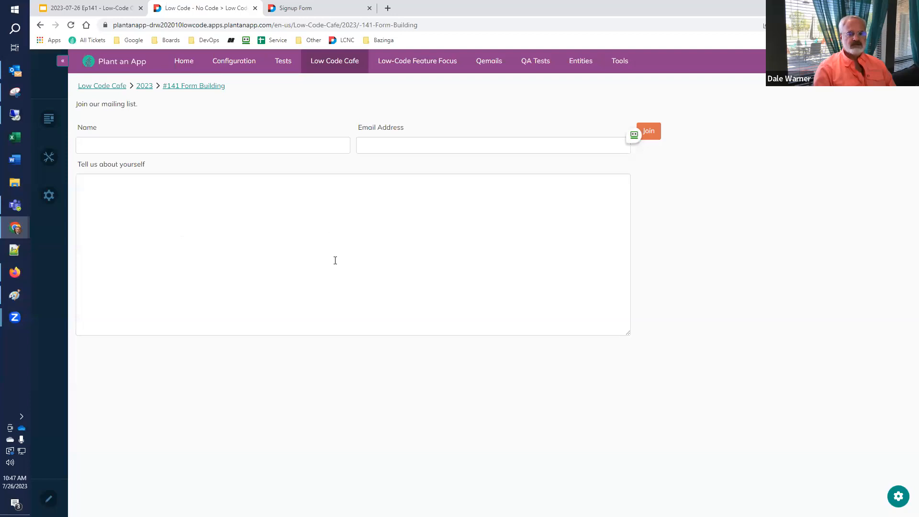
{"action": "left_click", "coordinate": [300, 8]}
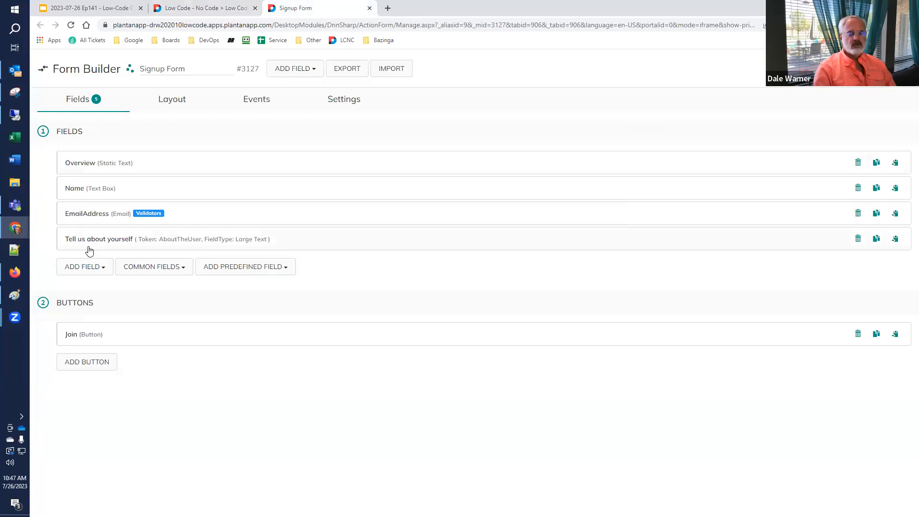
Append the Tell us about yourself field ([AboutTheUser]) to the Join button's Send Email body.
{"action": "left_click", "coordinate": [71, 336]}
{"action": "scroll", "coordinate": [69, 336], "scroll_direction": "down", "scroll_amount": 2}
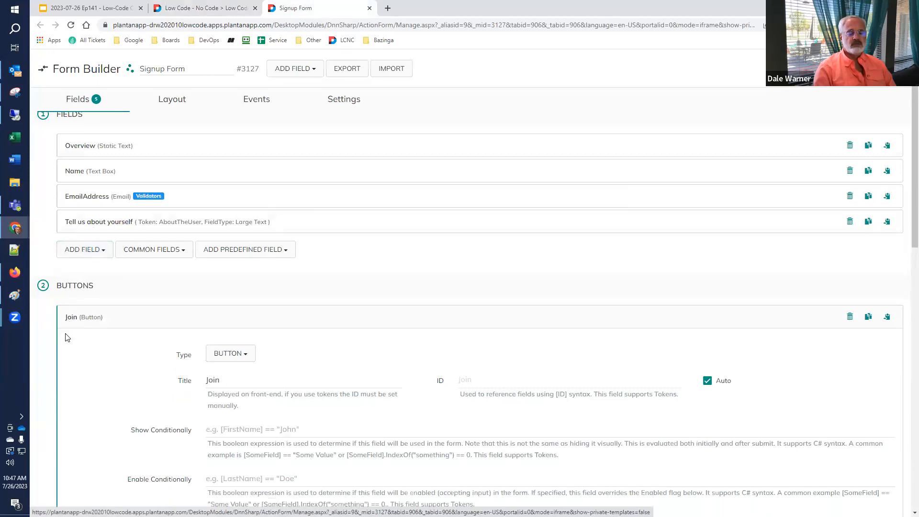
{"action": "scroll", "coordinate": [67, 334], "scroll_direction": "down", "scroll_amount": 4}
{"action": "scroll", "coordinate": [67, 334], "scroll_direction": "down", "scroll_amount": 6}
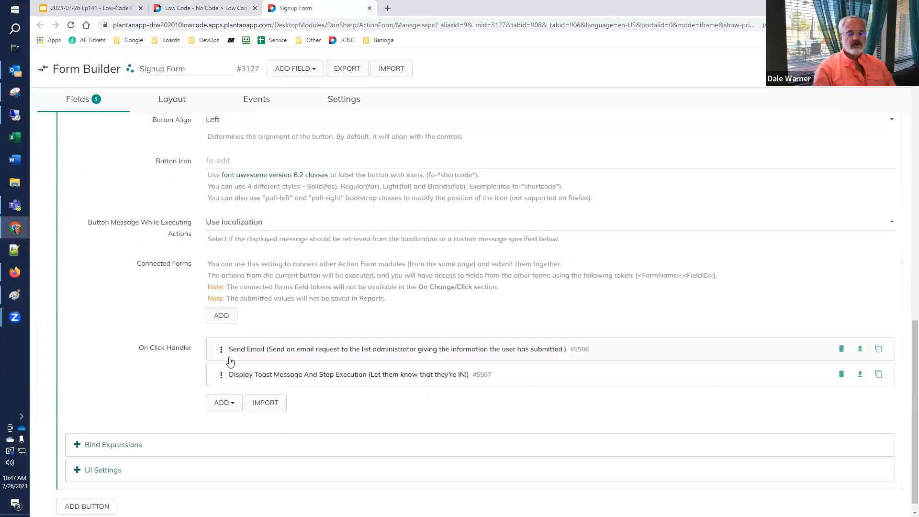
{"action": "left_click", "coordinate": [247, 353]}
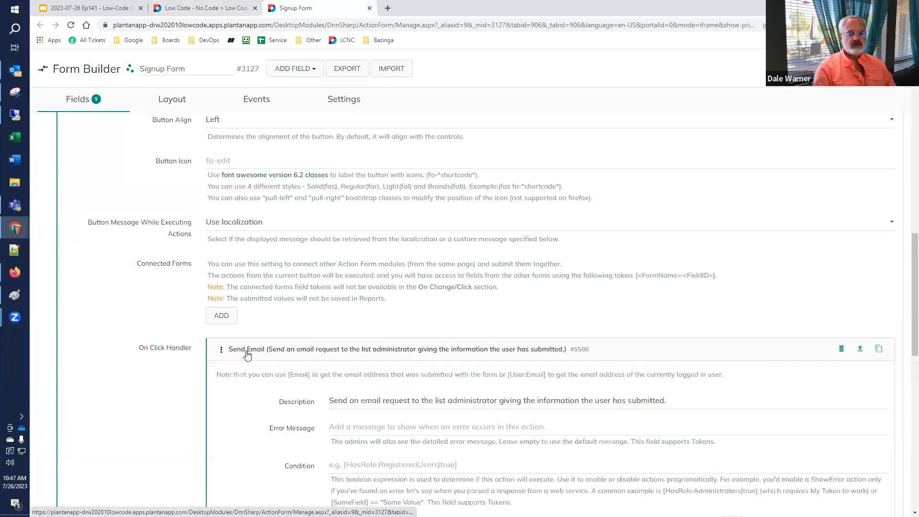
{"action": "scroll", "coordinate": [239, 354], "scroll_direction": "down", "scroll_amount": 6}
{"action": "scroll", "coordinate": [238, 354], "scroll_direction": "down", "scroll_amount": 10}
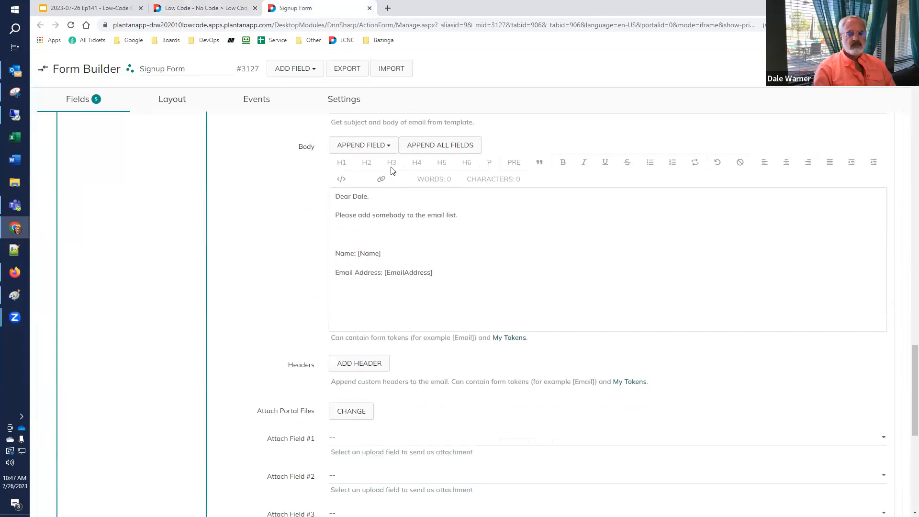
{"action": "left_click", "coordinate": [390, 147]}
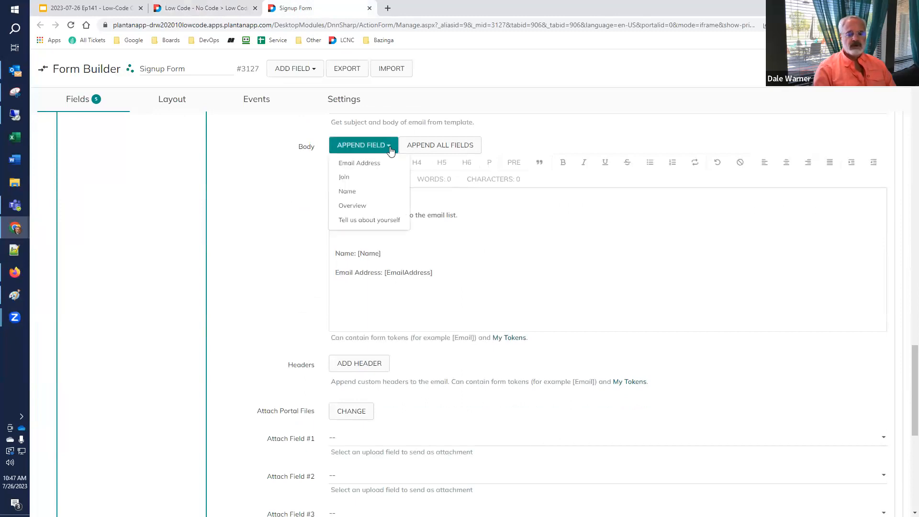
{"action": "left_click", "coordinate": [378, 221]}
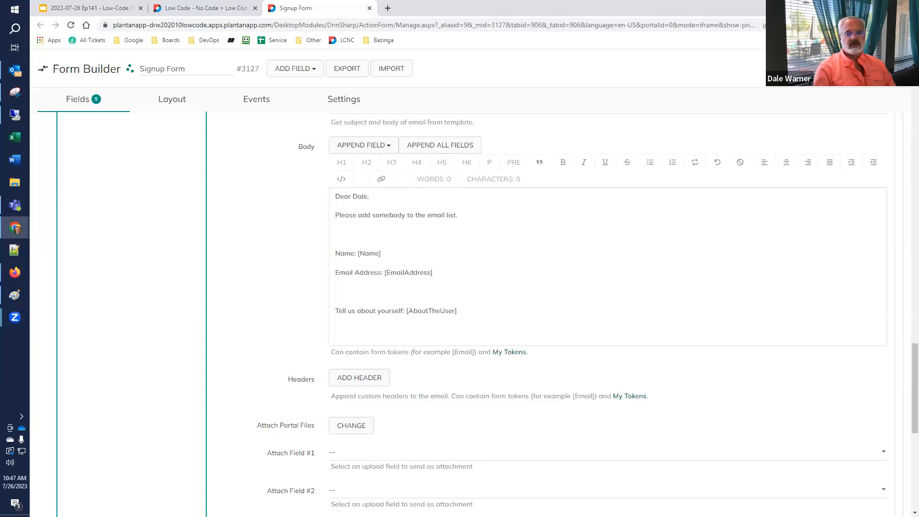
{"action": "left_click", "coordinate": [212, 8]}
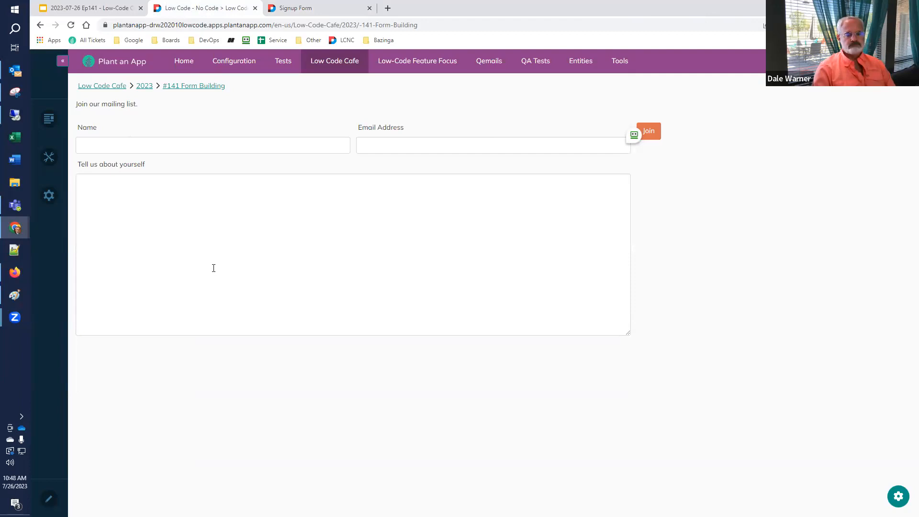
Add a Number field titled 'Years of Experience' (ID YearsofExperience) to the Signup Form.
{"action": "left_click", "coordinate": [297, 10]}
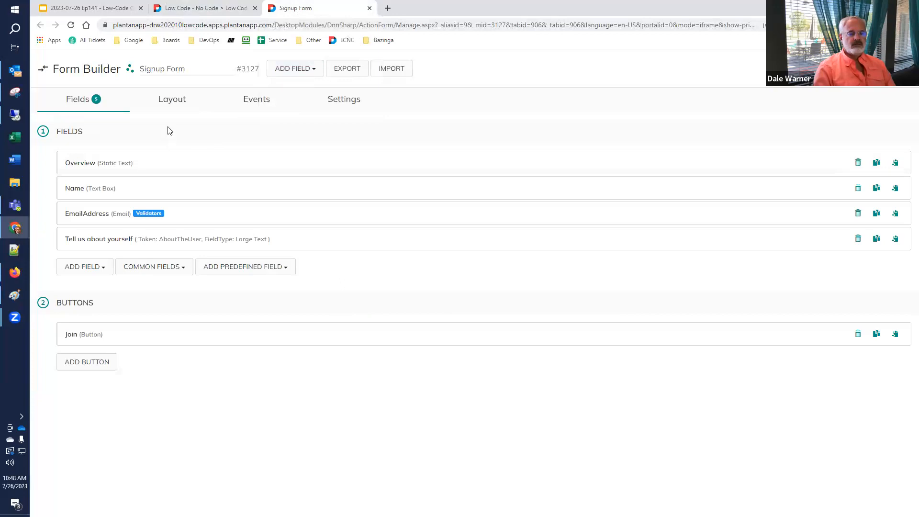
{"action": "left_click", "coordinate": [87, 270]}
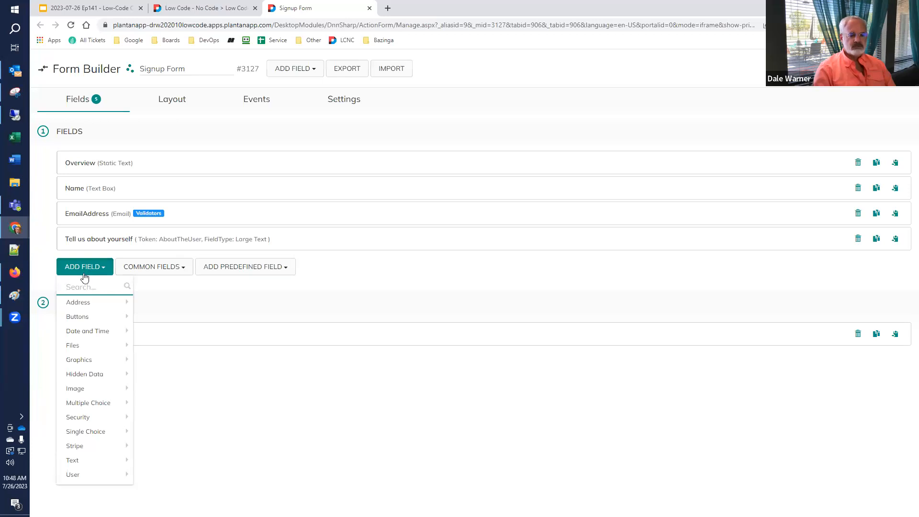
{"action": "mouse_move", "coordinate": [76, 449]}
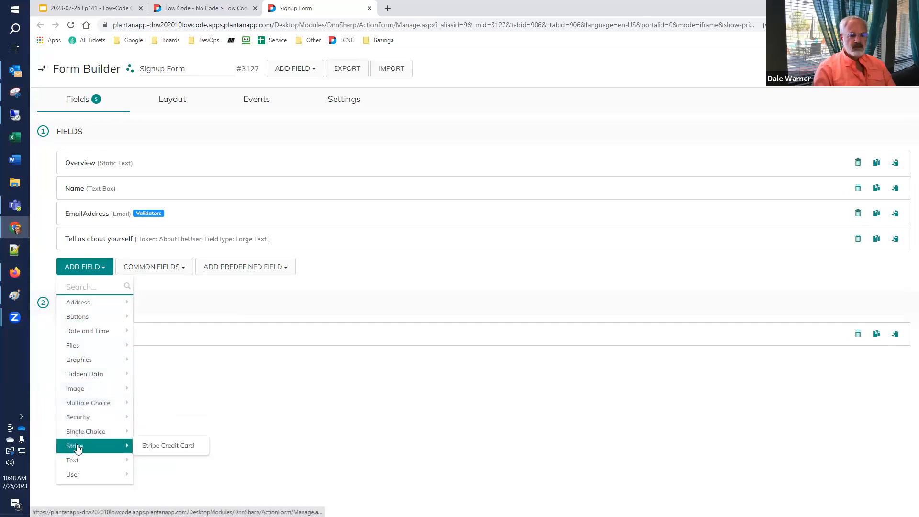
{"action": "mouse_move", "coordinate": [100, 459]}
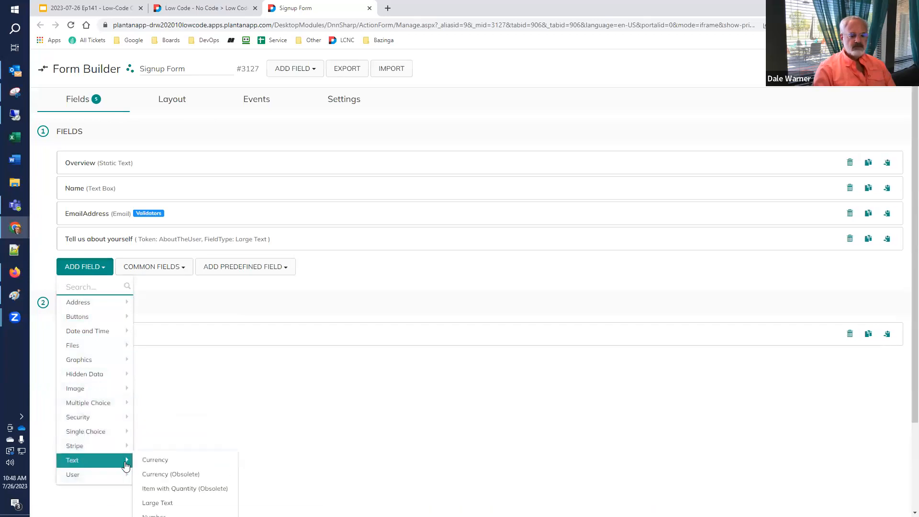
{"action": "scroll", "coordinate": [175, 468], "scroll_direction": "down", "scroll_amount": 2}
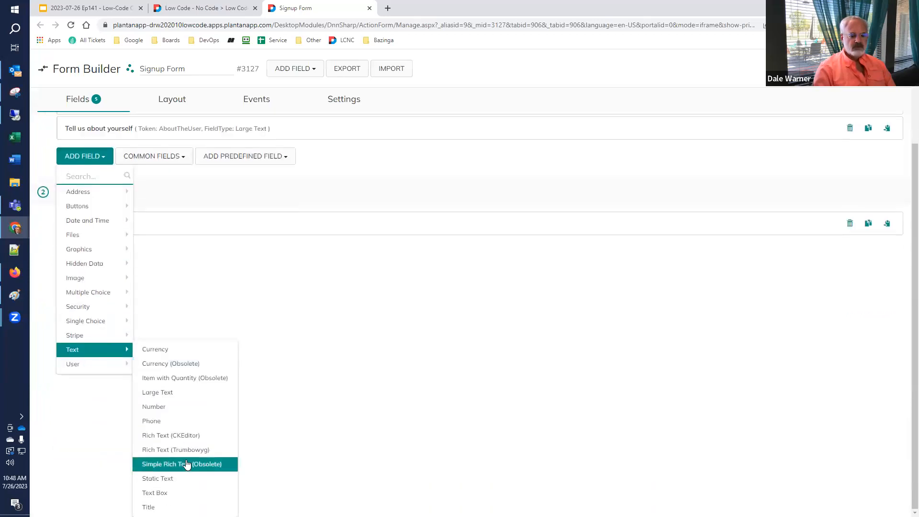
{"action": "left_click", "coordinate": [195, 412]}
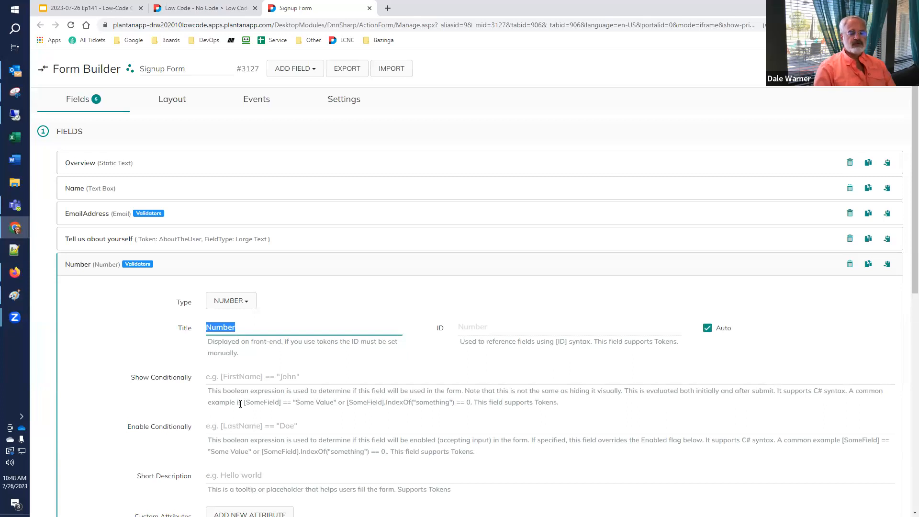
{"action": "type", "text": "Years "}
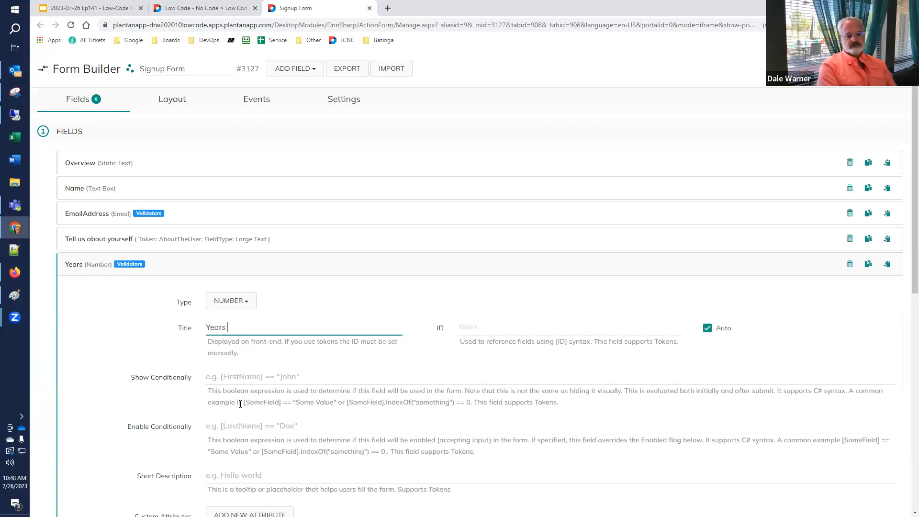
{"action": "type", "text": "of Experience"}
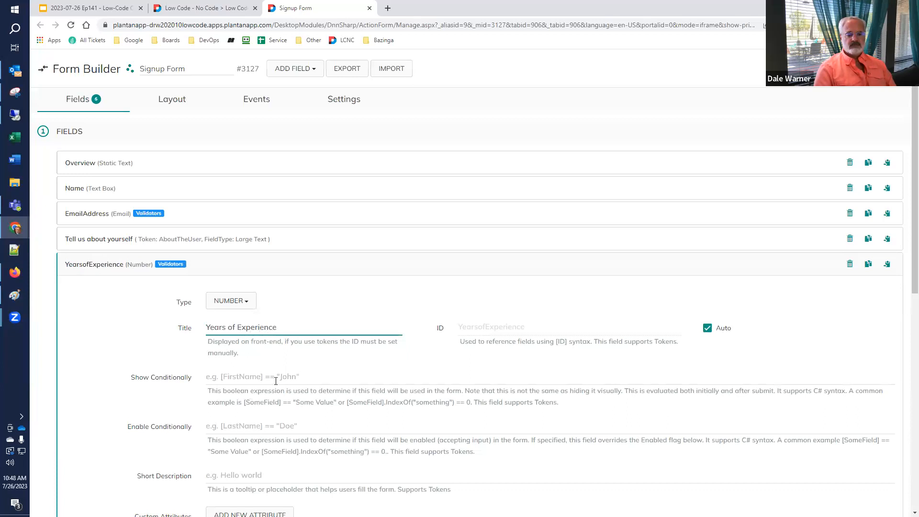
{"action": "left_click", "coordinate": [857, 123]}
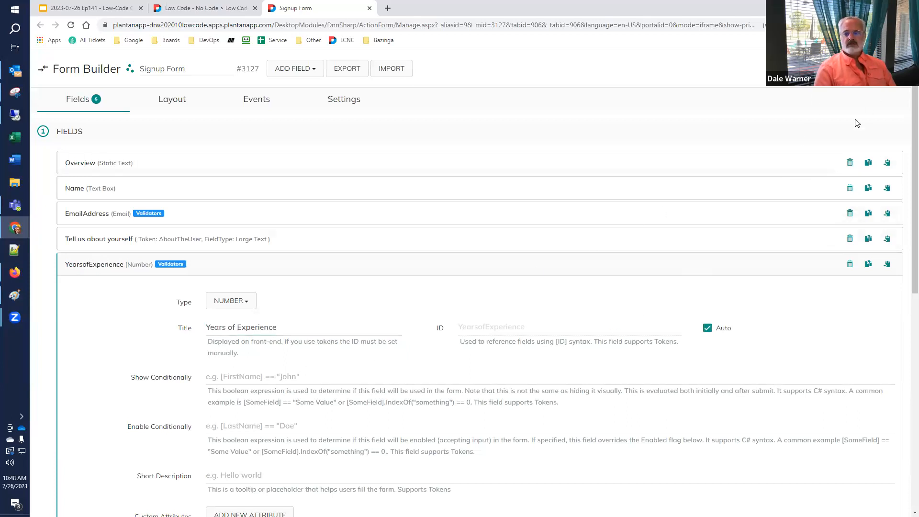
Reload the live page and raise Years of Experience to 3 with the spinner.
{"action": "left_click", "coordinate": [216, 8]}
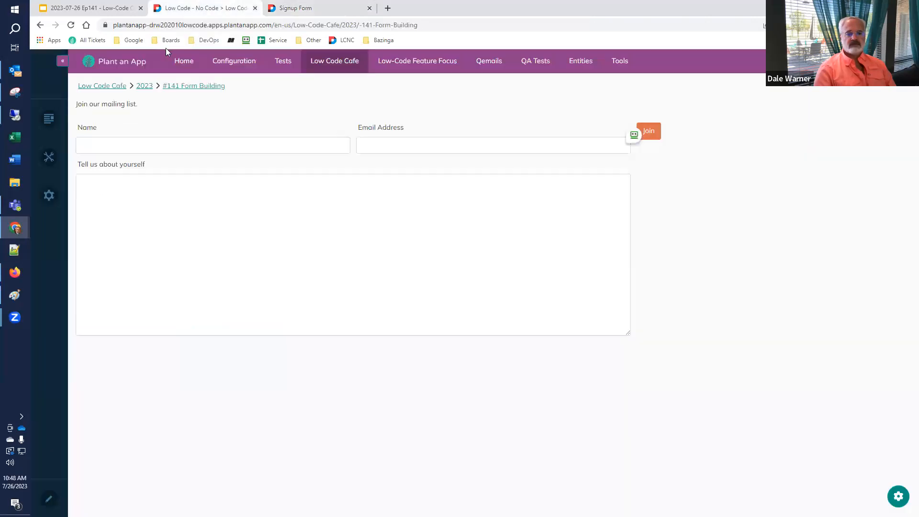
{"action": "left_click", "coordinate": [71, 27]}
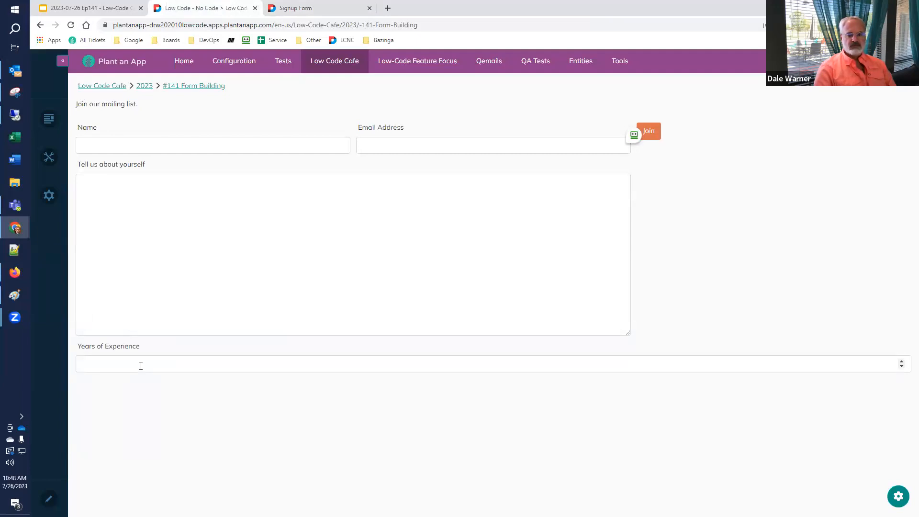
{"action": "left_click", "coordinate": [141, 364]}
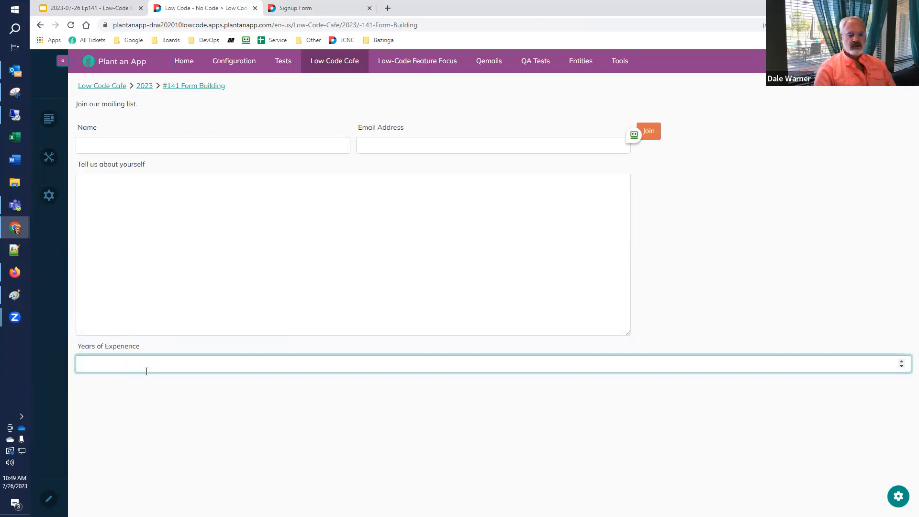
{"action": "left_click", "coordinate": [901, 362]}
{"action": "left_click", "coordinate": [901, 362]}
{"action": "left_click", "coordinate": [901, 363]}
Enter 6.2 to trigger the integer validation error, lower it to 6, and return to the builder.
{"action": "left_click_drag", "start_coordinate": [124, 366], "coordinate": [50, 364]}
{"action": "type", "text": "6.2"}
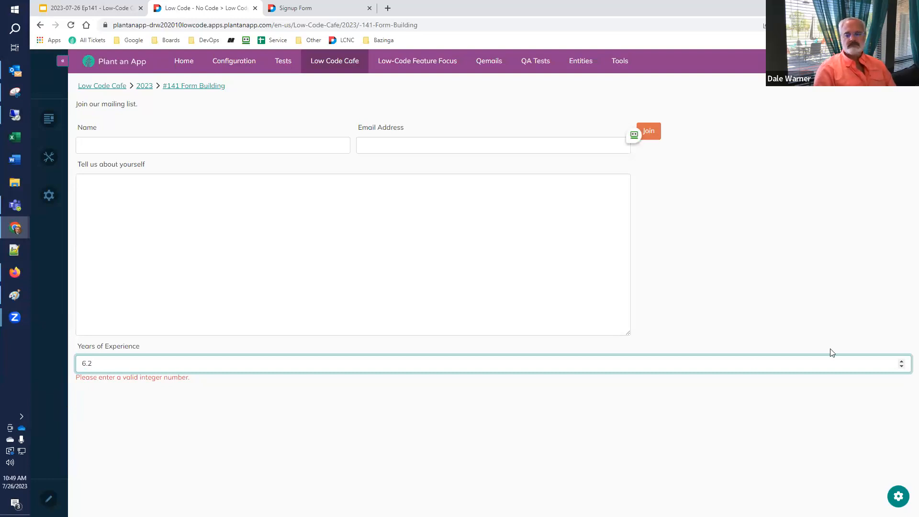
{"action": "left_click", "coordinate": [902, 366]}
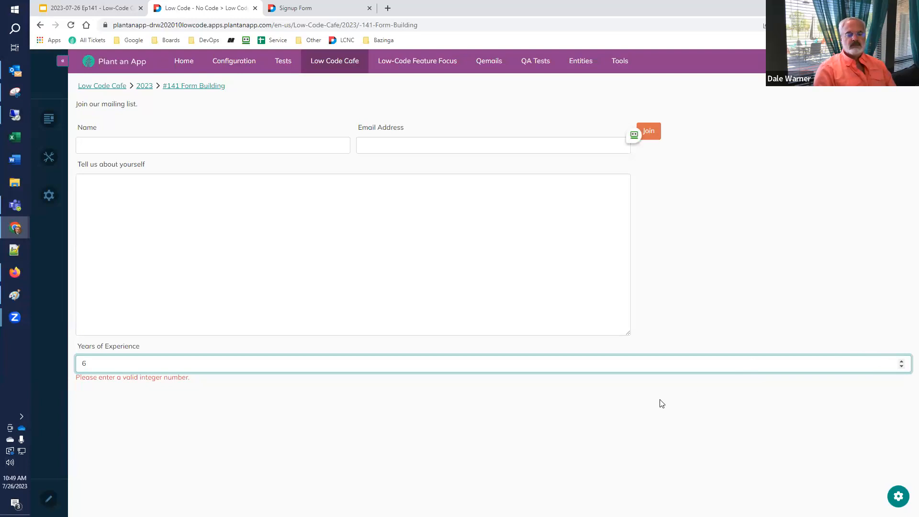
{"action": "left_click", "coordinate": [319, 7]}
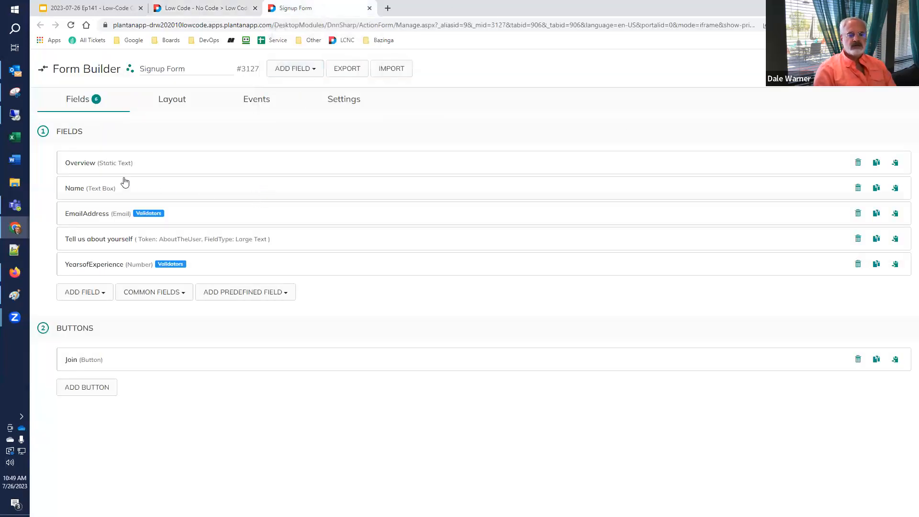
Place YearsofExperience beside EmailAddress and move Join to its own row below AboutTheUser.
{"action": "left_click", "coordinate": [175, 100]}
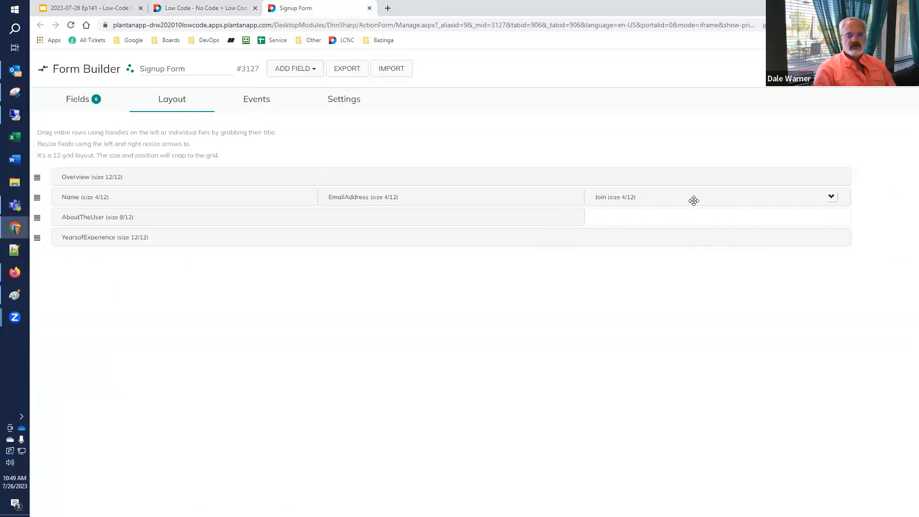
{"action": "left_click", "coordinate": [831, 198]}
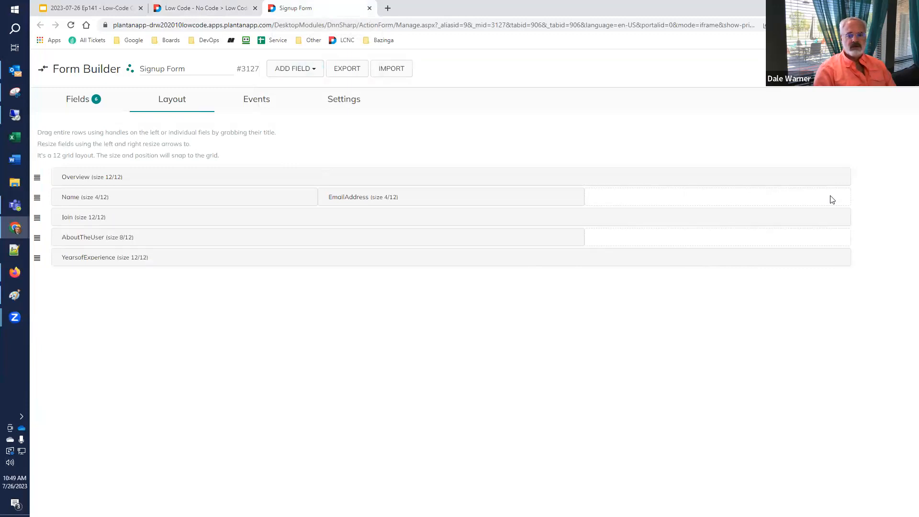
{"action": "left_click_drag", "start_coordinate": [196, 259], "coordinate": [695, 196]}
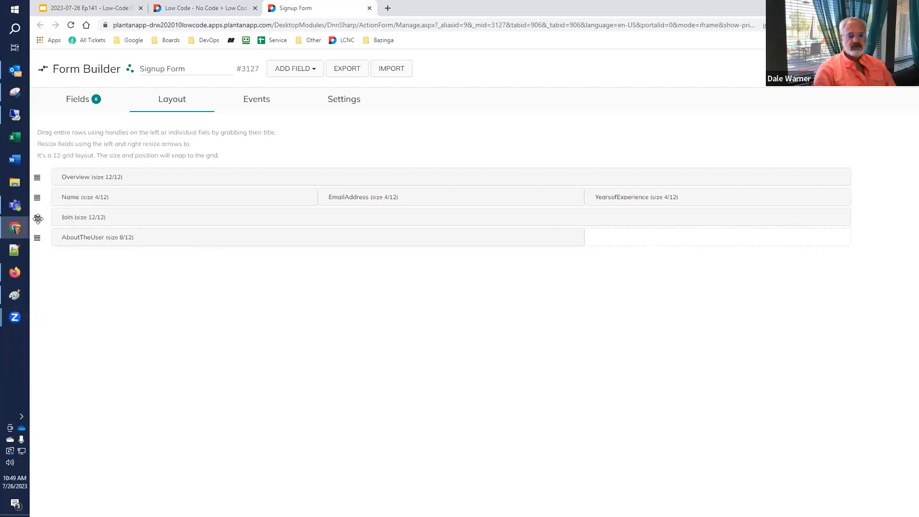
{"action": "left_click_drag", "start_coordinate": [37, 217], "coordinate": [35, 253]}
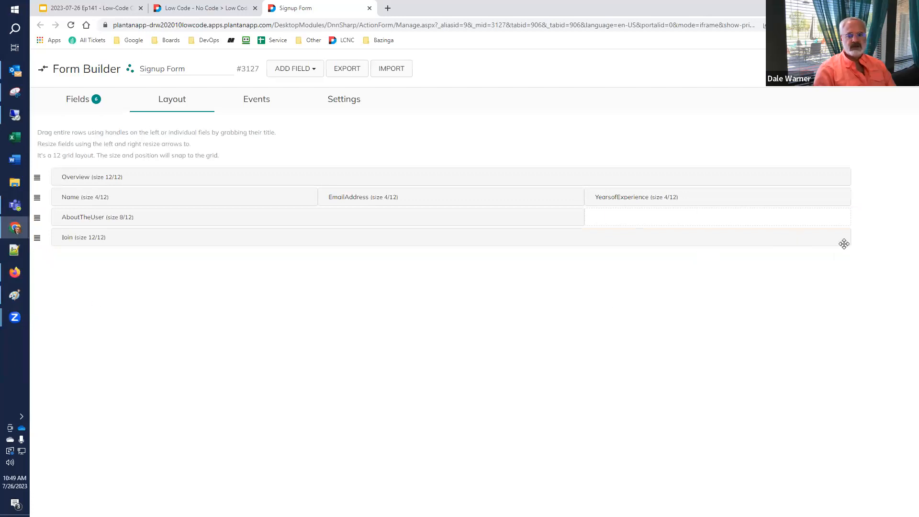
Narrow Join to a third of the width and reload the live page to check the layout.
{"action": "left_click_drag", "start_coordinate": [851, 237], "coordinate": [653, 239]}
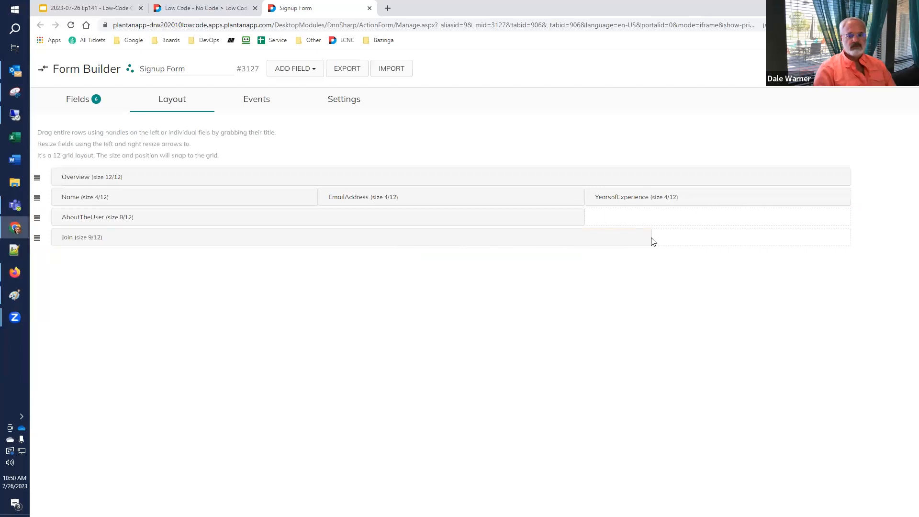
{"action": "left_click_drag", "start_coordinate": [648, 237], "coordinate": [341, 241]}
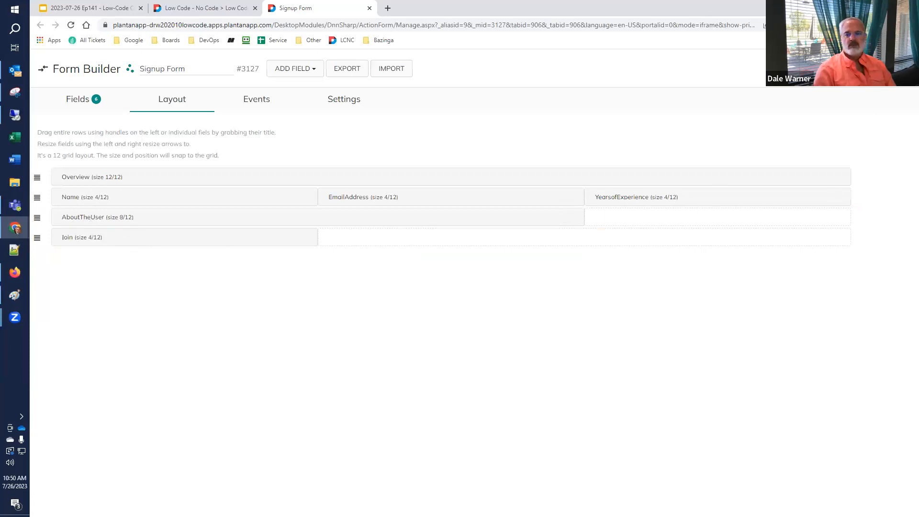
{"action": "left_click", "coordinate": [186, 8]}
{"action": "left_click", "coordinate": [70, 24]}
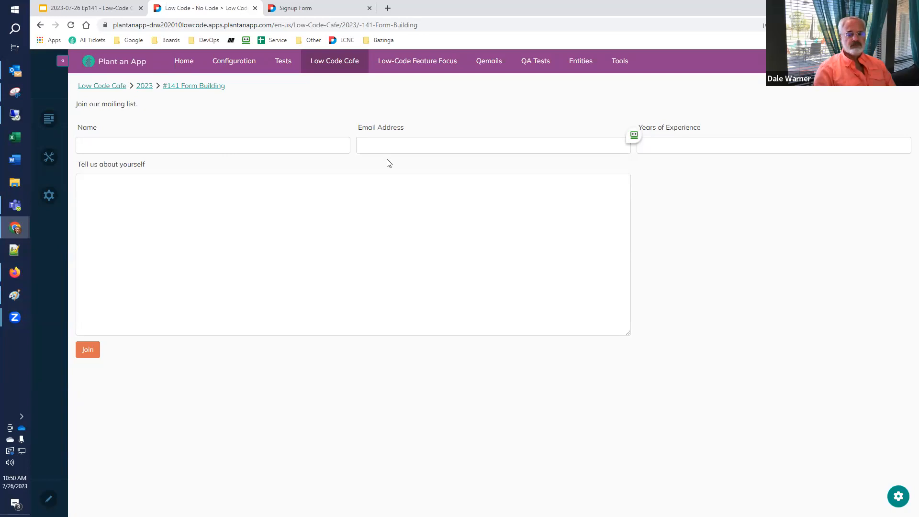
Mark the Name field as Required in its validation settings.
{"action": "left_click", "coordinate": [305, 8]}
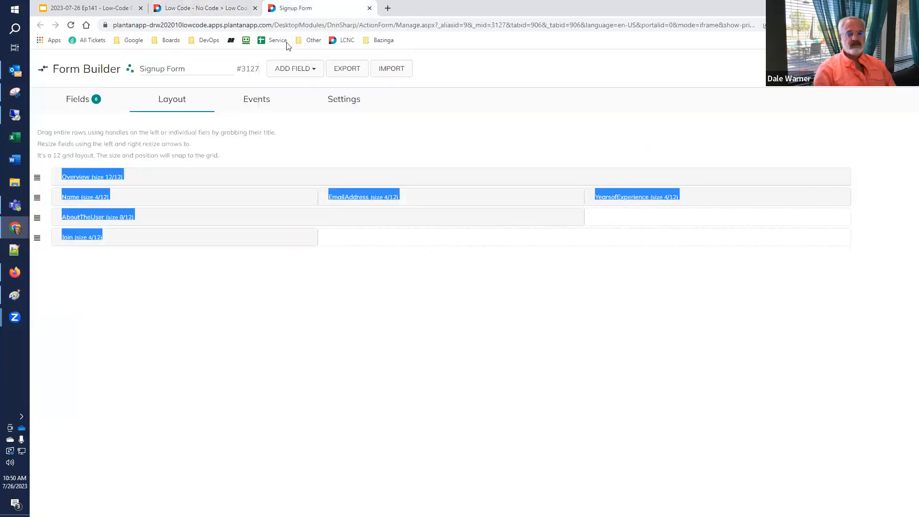
{"action": "left_click", "coordinate": [72, 102]}
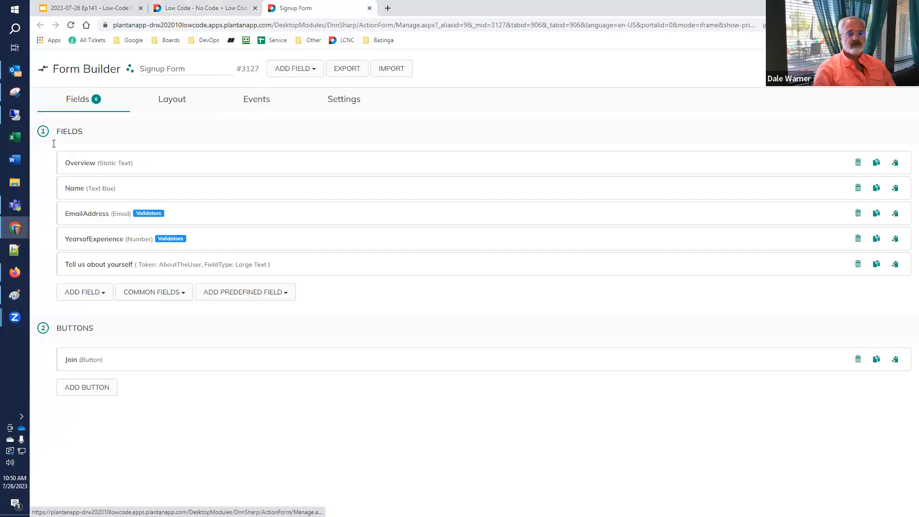
{"action": "left_click", "coordinate": [76, 190]}
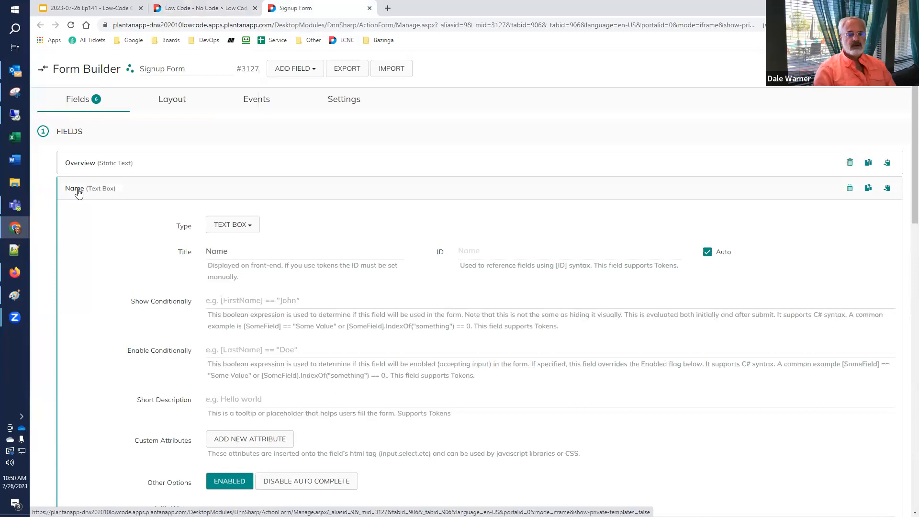
{"action": "scroll", "coordinate": [79, 193], "scroll_direction": "down", "scroll_amount": 15}
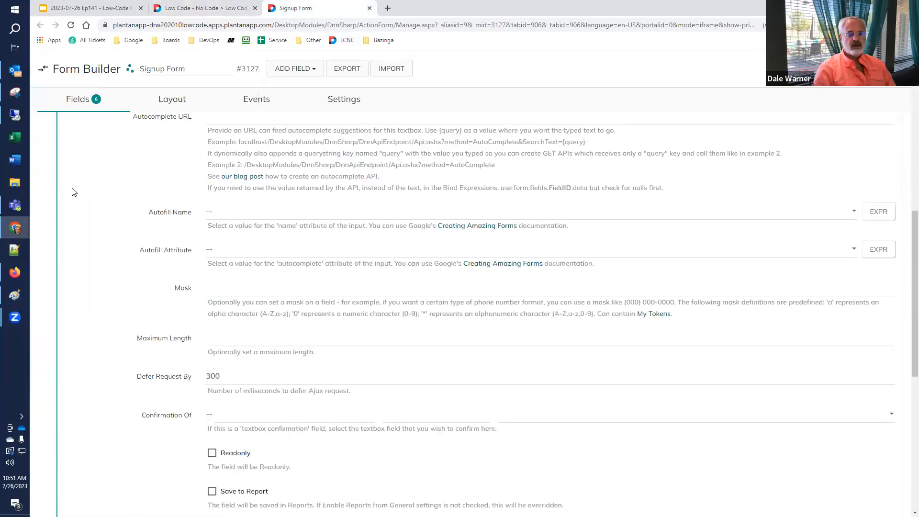
{"action": "scroll", "coordinate": [75, 194], "scroll_direction": "down", "scroll_amount": 5}
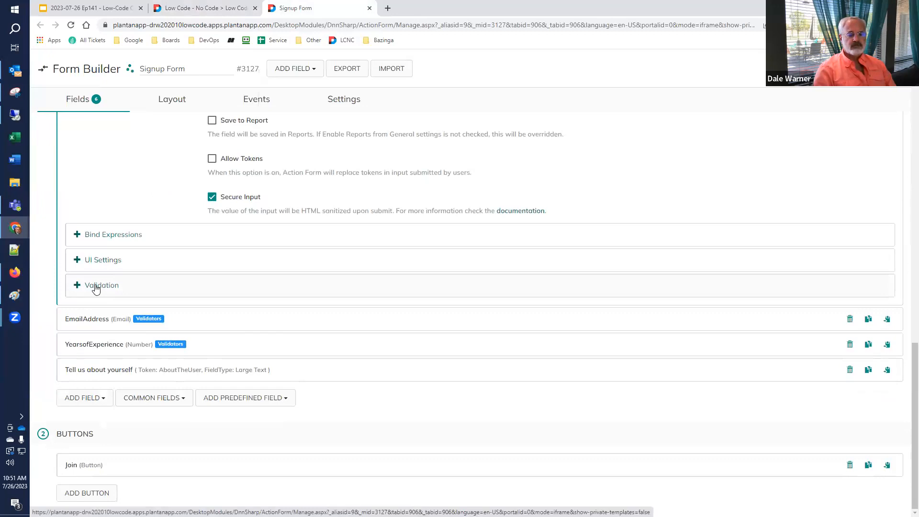
{"action": "left_click", "coordinate": [96, 286]}
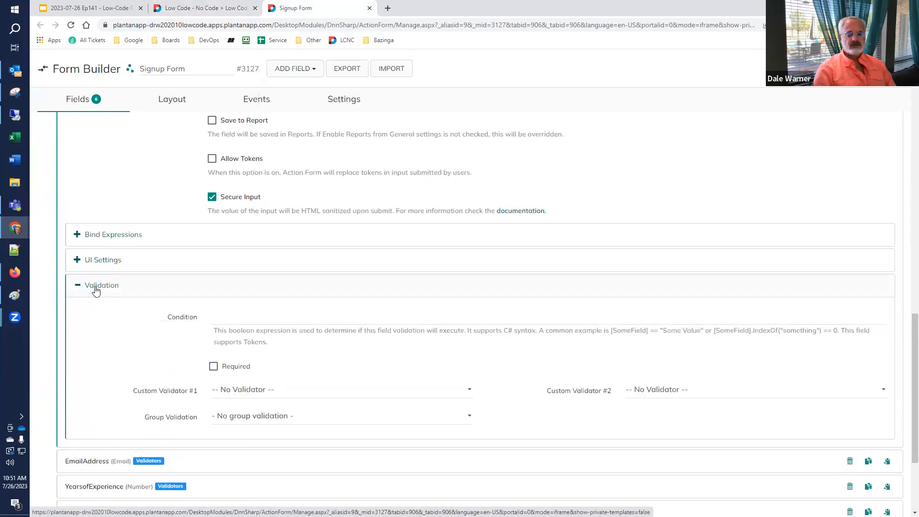
{"action": "left_click", "coordinate": [214, 367]}
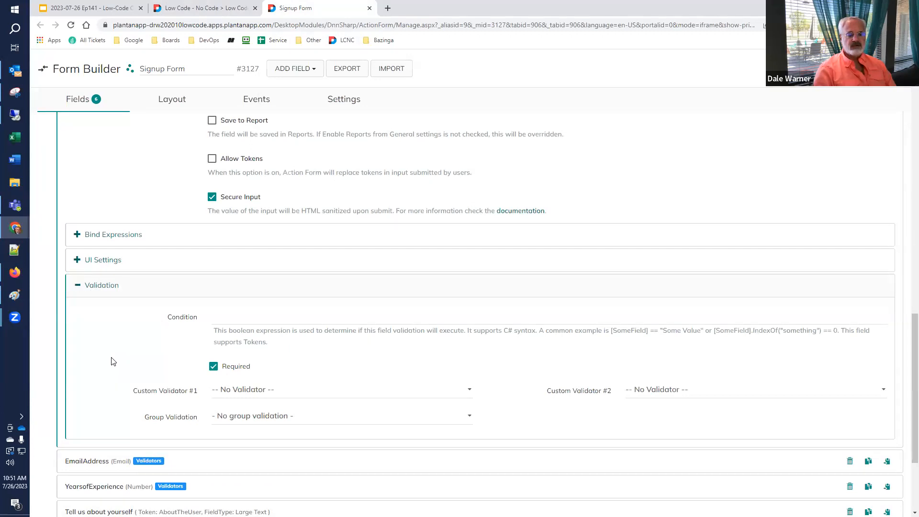
Make EmailAddress required, keeping its Email Address custom validator.
{"action": "scroll", "coordinate": [111, 361], "scroll_direction": "down", "scroll_amount": 3}
{"action": "left_click", "coordinate": [97, 322]}
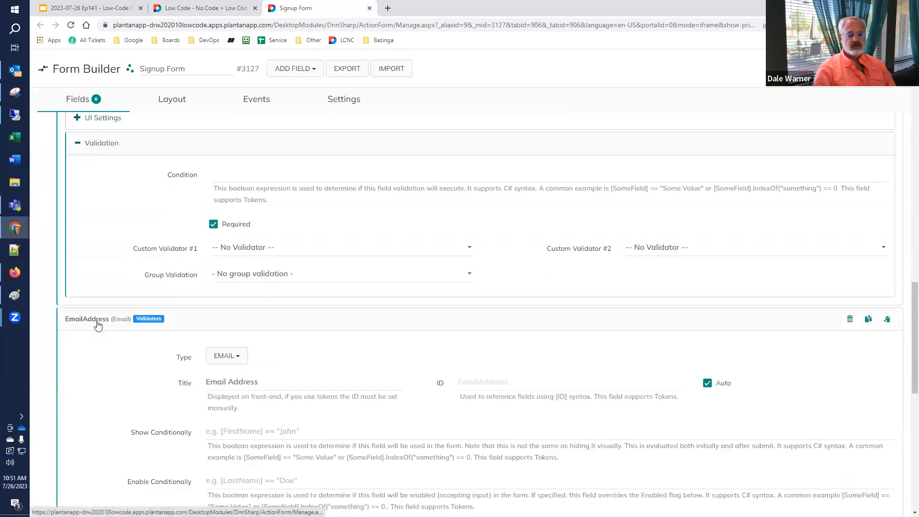
{"action": "scroll", "coordinate": [98, 324], "scroll_direction": "down", "scroll_amount": 12}
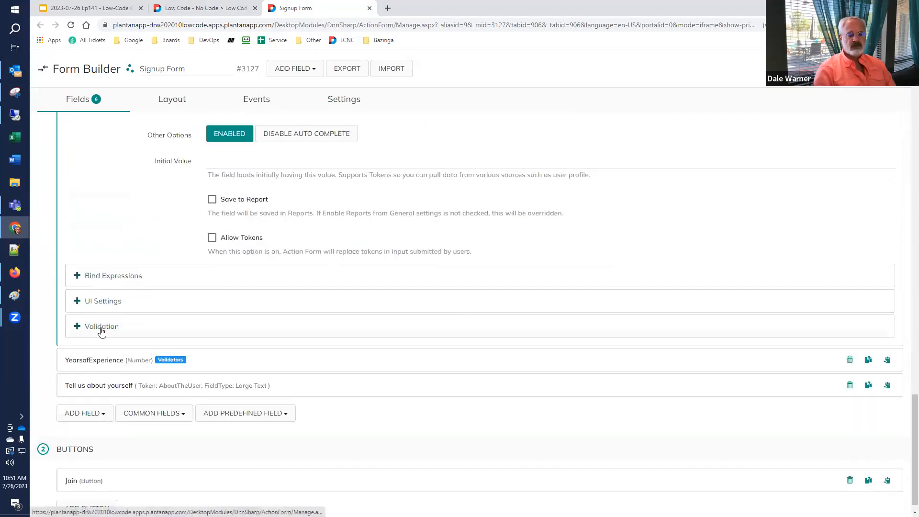
{"action": "left_click", "coordinate": [102, 329]}
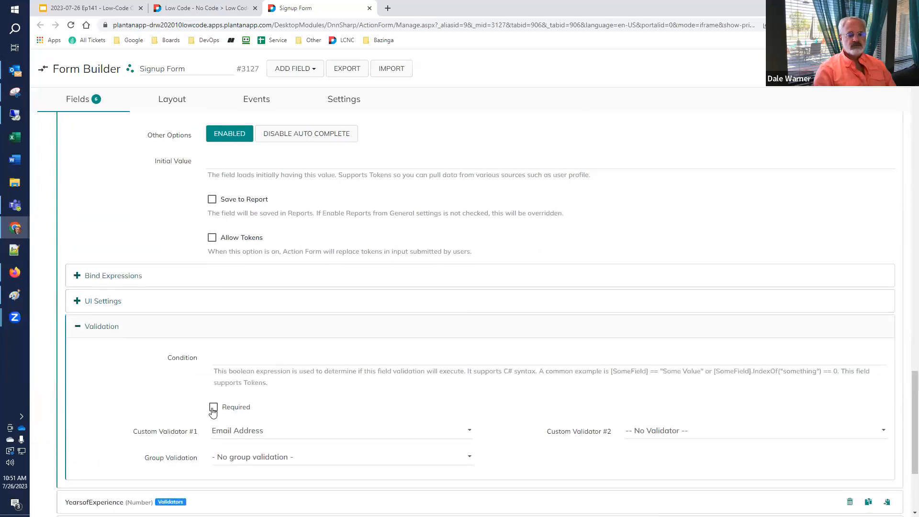
{"action": "left_click", "coordinate": [213, 408]}
{"action": "left_click", "coordinate": [405, 436]}
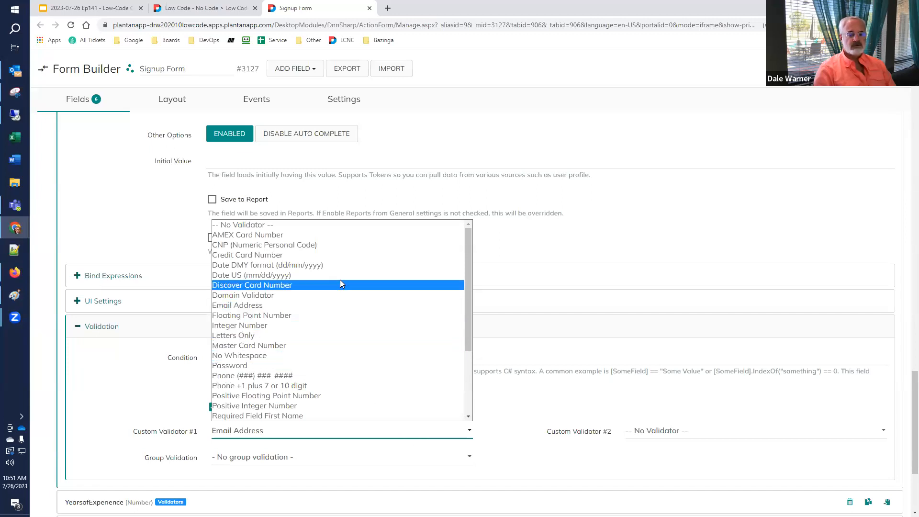
{"action": "left_click", "coordinate": [87, 381]}
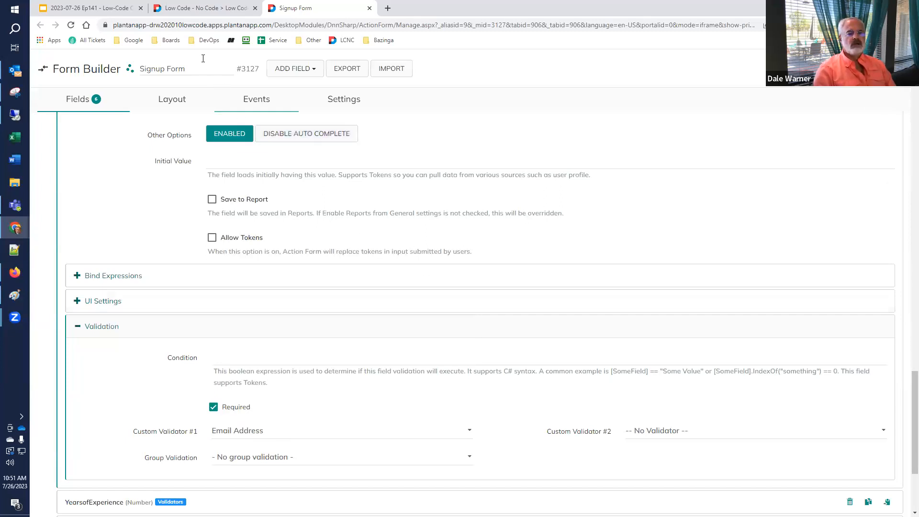
Reload the live signup page and submit it empty to trigger the required-field errors.
{"action": "left_click", "coordinate": [205, 8]}
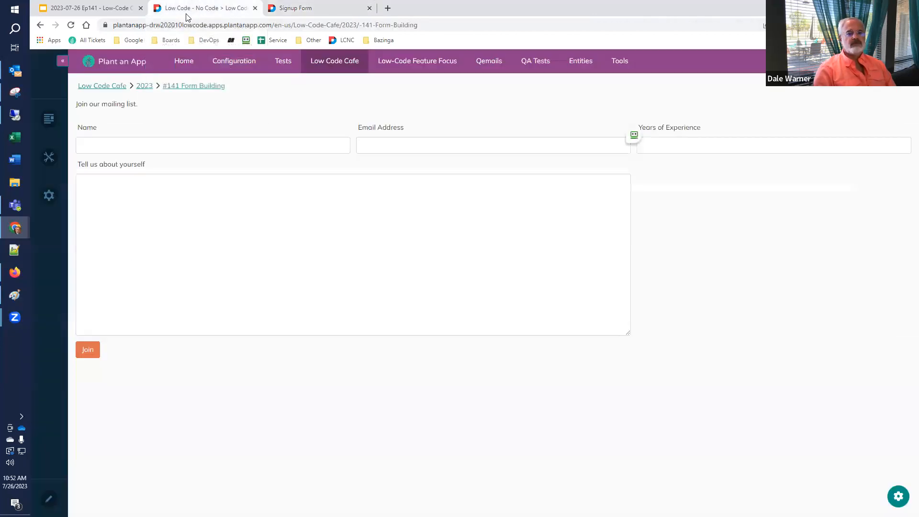
{"action": "left_click", "coordinate": [70, 26]}
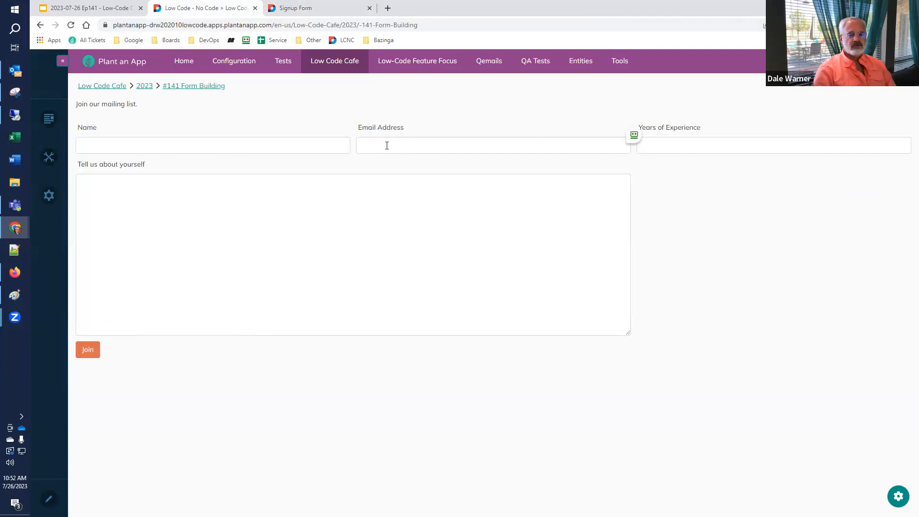
{"action": "left_click", "coordinate": [89, 350]}
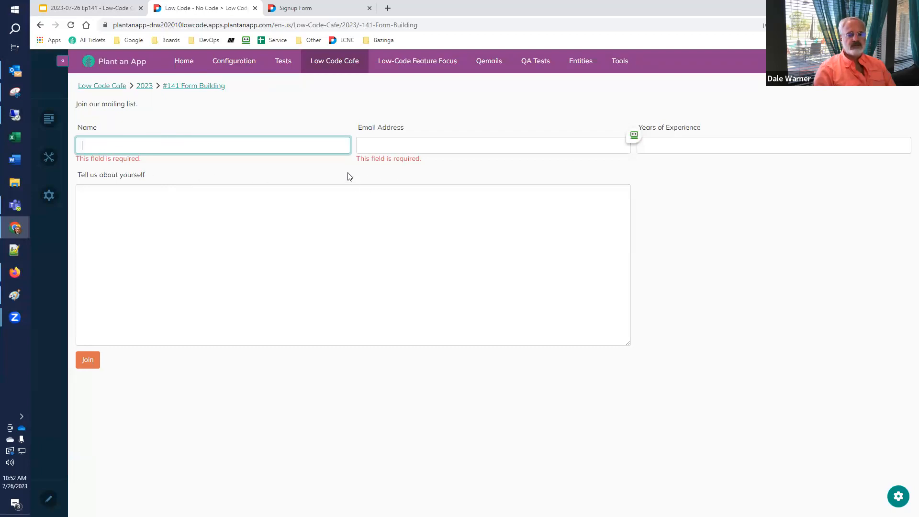
Fill in a name and e-mail address and submit the completed signup.
{"action": "type", "text": "Dale"}
{"action": "key", "text": "Tab"}
{"action": "type", "text": "dale@test.com"}
{"action": "key", "text": "Tab"}
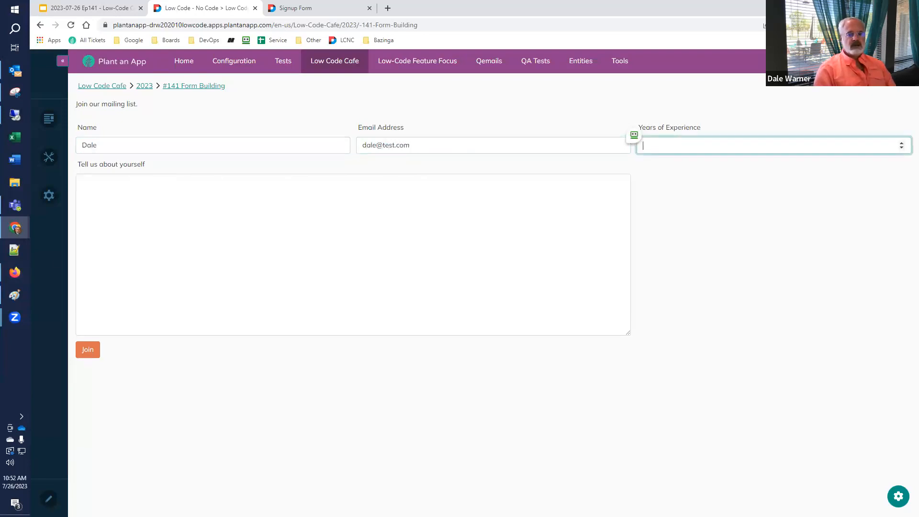
{"action": "left_click", "coordinate": [86, 353]}
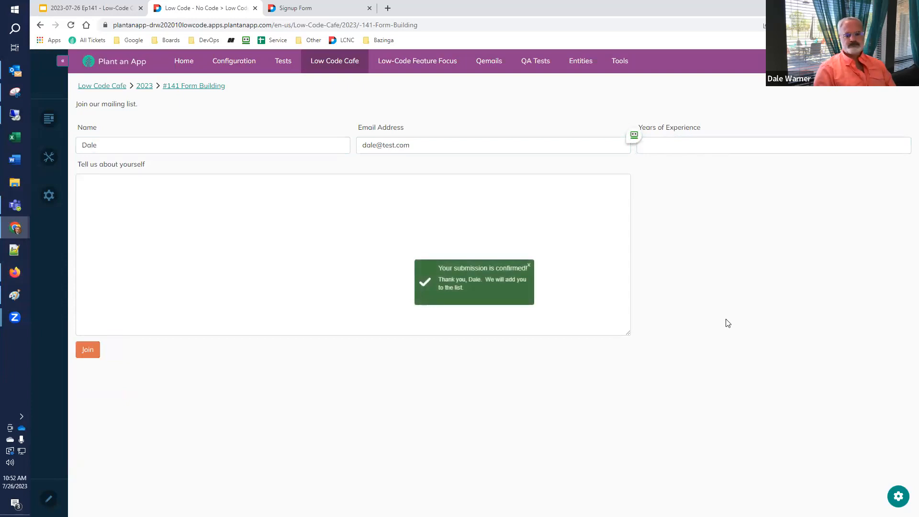
{"action": "left_click", "coordinate": [303, 9]}
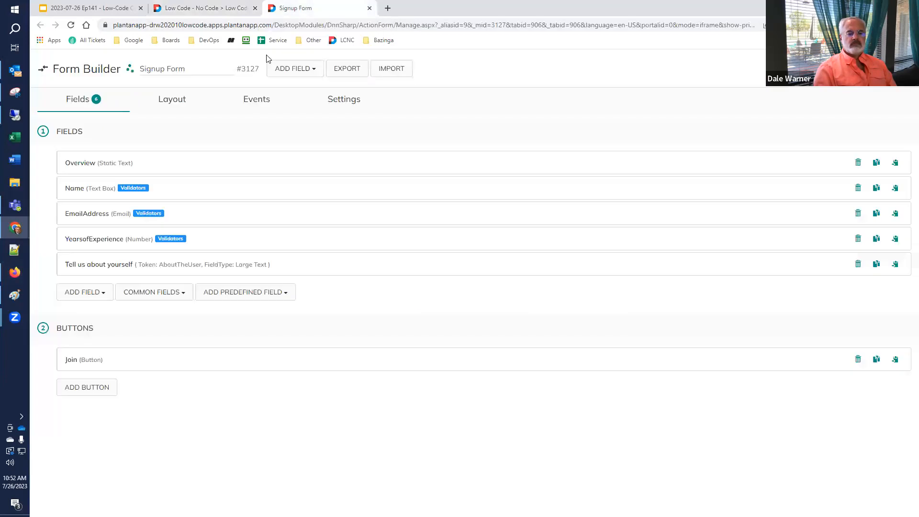
Add the Years of Experience token to the Join button's Send Email body.
{"action": "left_click", "coordinate": [88, 365]}
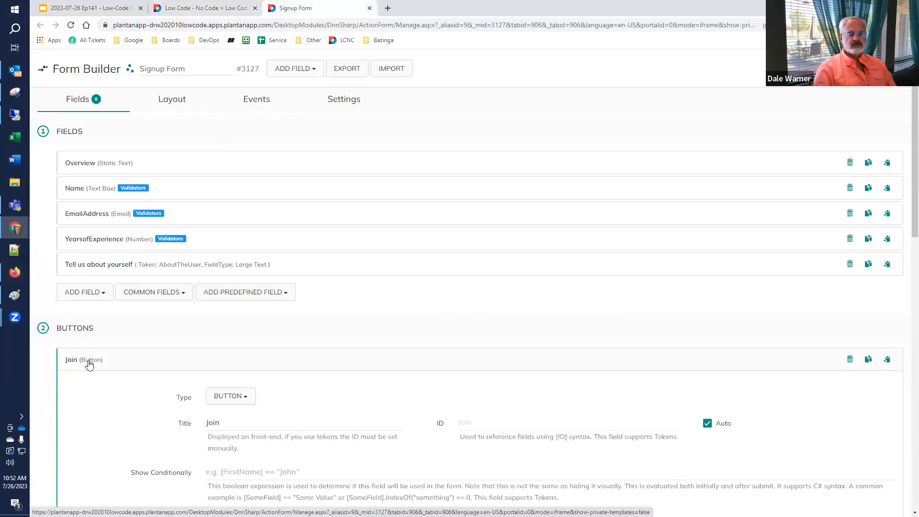
{"action": "scroll", "coordinate": [89, 365], "scroll_direction": "down", "scroll_amount": 1}
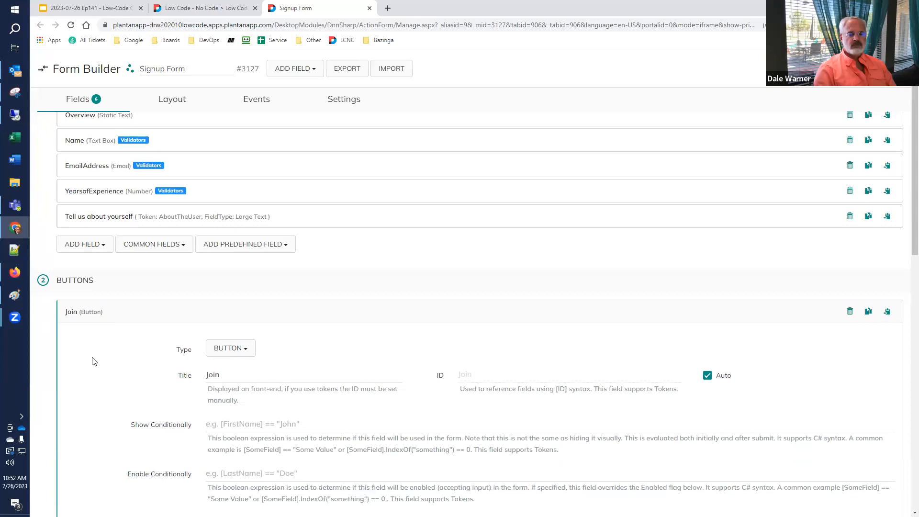
{"action": "scroll", "coordinate": [94, 361], "scroll_direction": "down", "scroll_amount": 15}
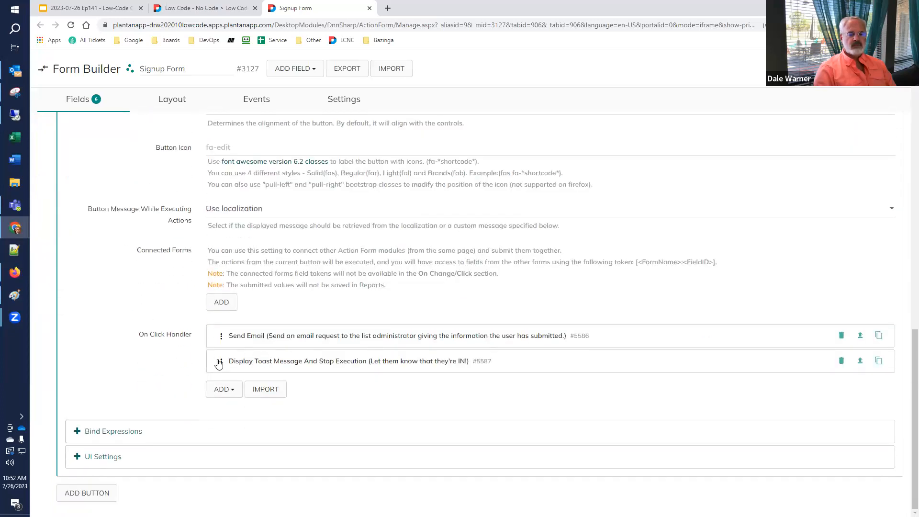
{"action": "left_click", "coordinate": [262, 338]}
{"action": "scroll", "coordinate": [193, 333], "scroll_direction": "down", "scroll_amount": 2}
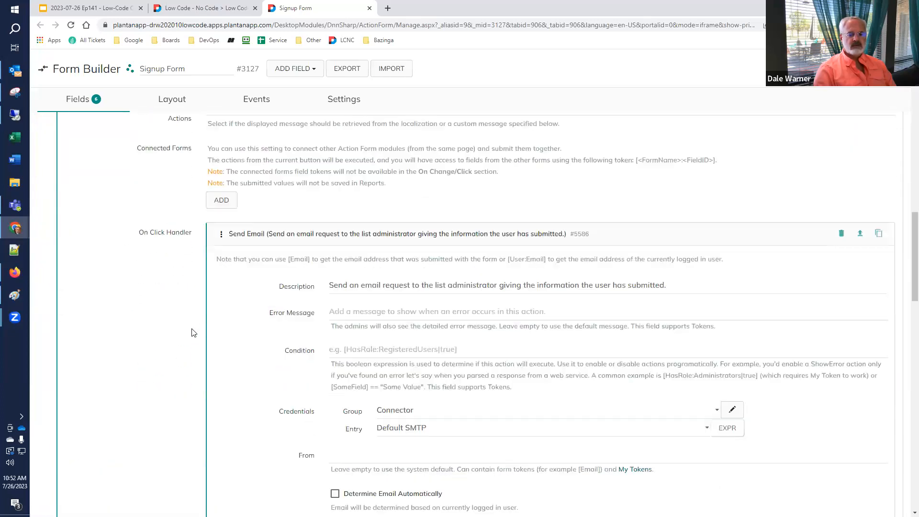
{"action": "scroll", "coordinate": [193, 333], "scroll_direction": "down", "scroll_amount": 15}
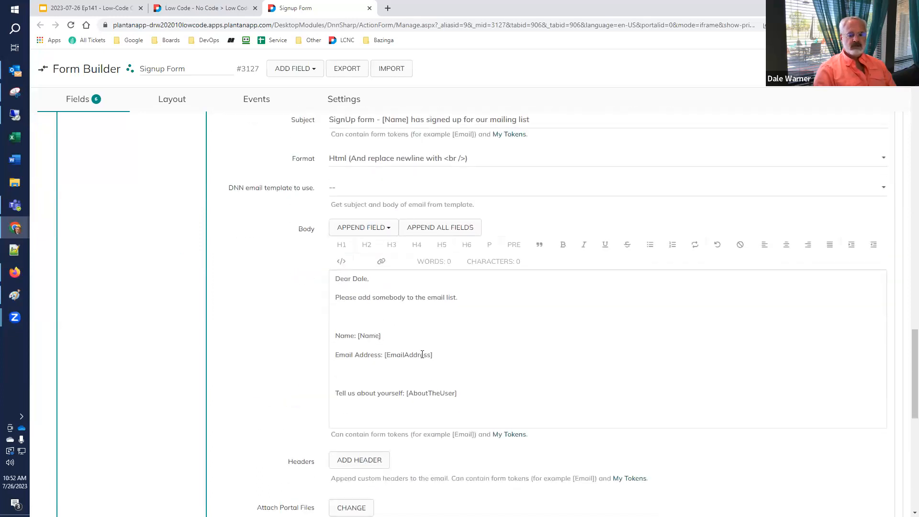
{"action": "scroll", "coordinate": [421, 363], "scroll_direction": "down", "scroll_amount": 1}
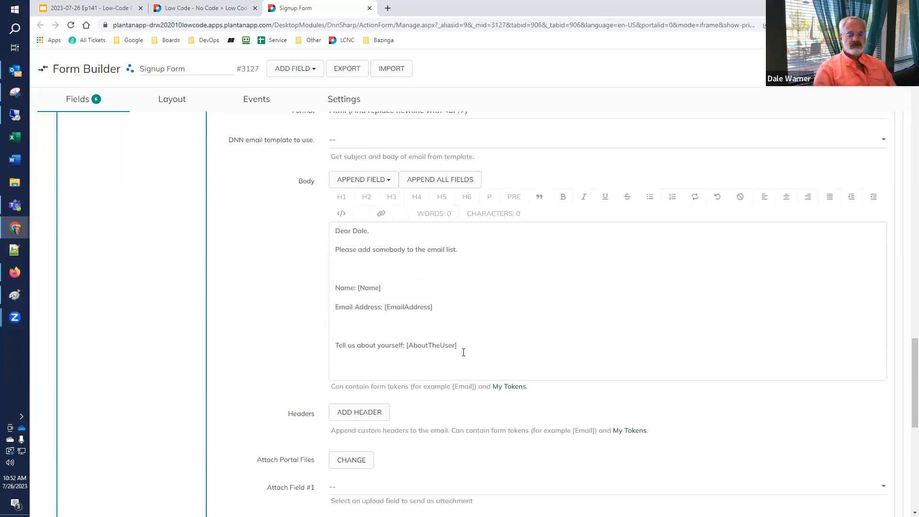
{"action": "left_click", "coordinate": [373, 180]}
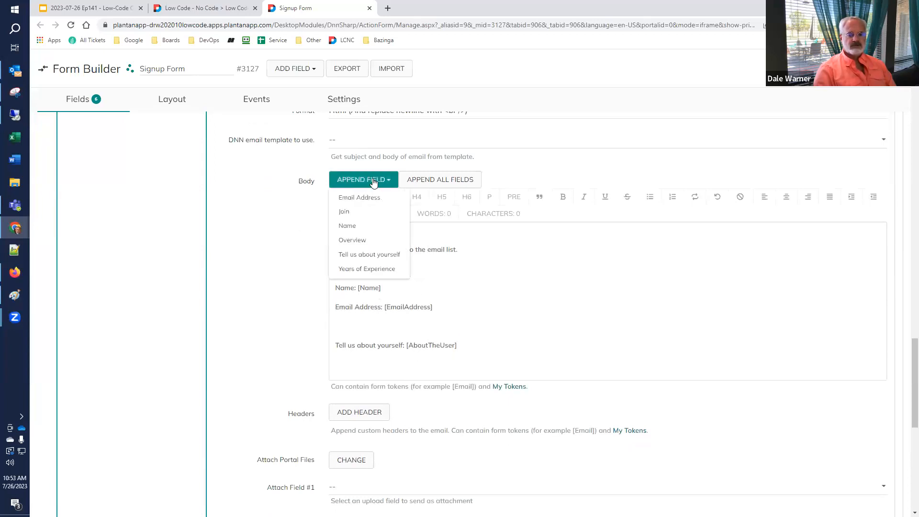
{"action": "left_click", "coordinate": [361, 270]}
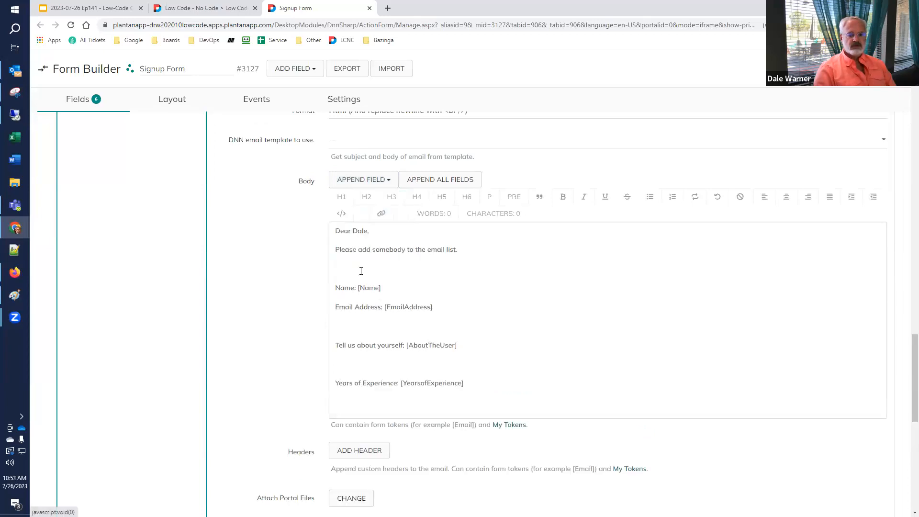
Remove the blank lines around Years of Experience and collapse the Join button's settings.
{"action": "left_click", "coordinate": [345, 326]}
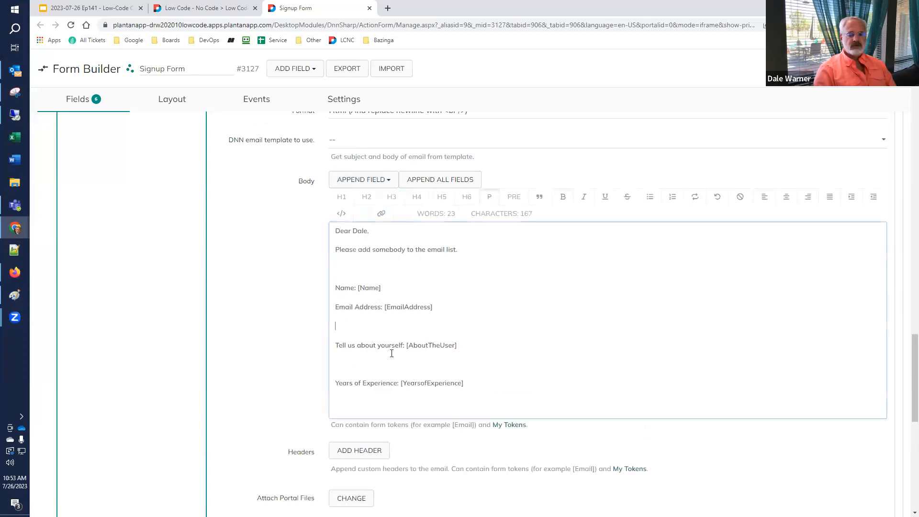
{"action": "key", "text": "BackSpace"}
{"action": "key", "text": "Delete"}
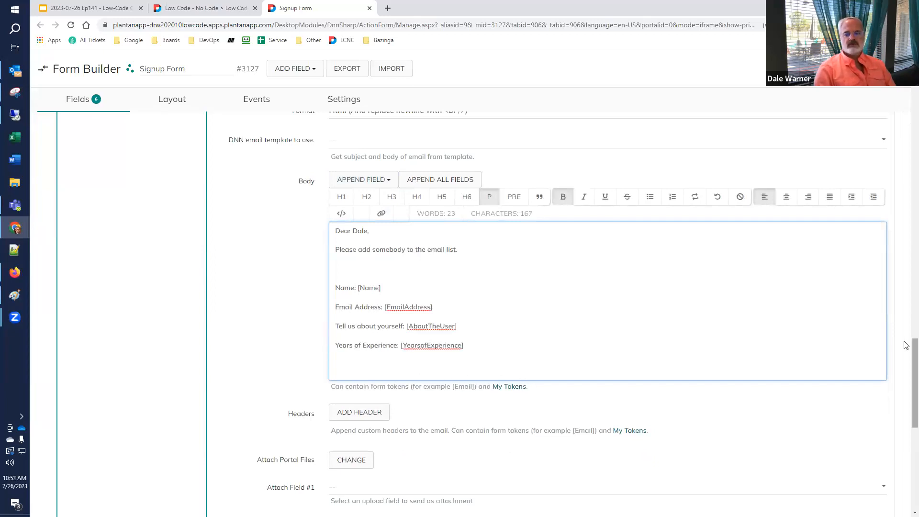
{"action": "left_click_drag", "start_coordinate": [906, 359], "coordinate": [906, 269]}
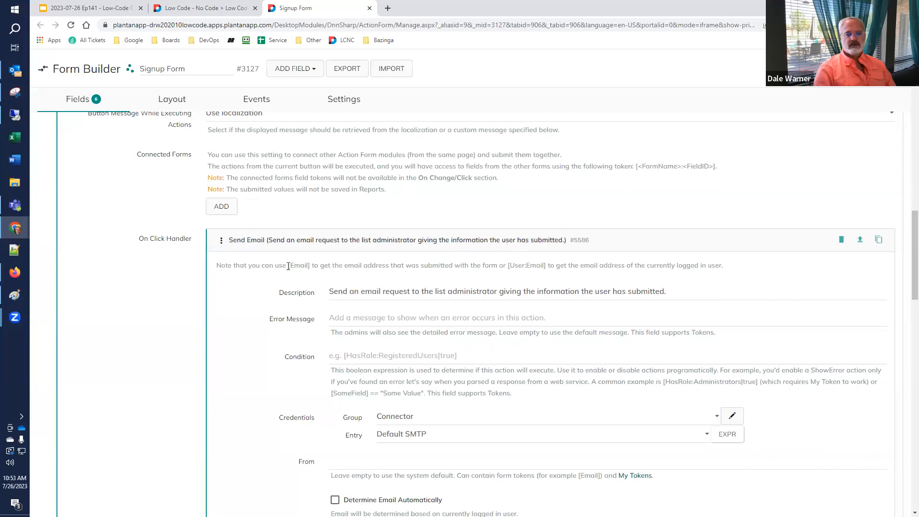
{"action": "left_click_drag", "start_coordinate": [906, 289], "coordinate": [906, 148]}
{"action": "left_click", "coordinate": [86, 268]}
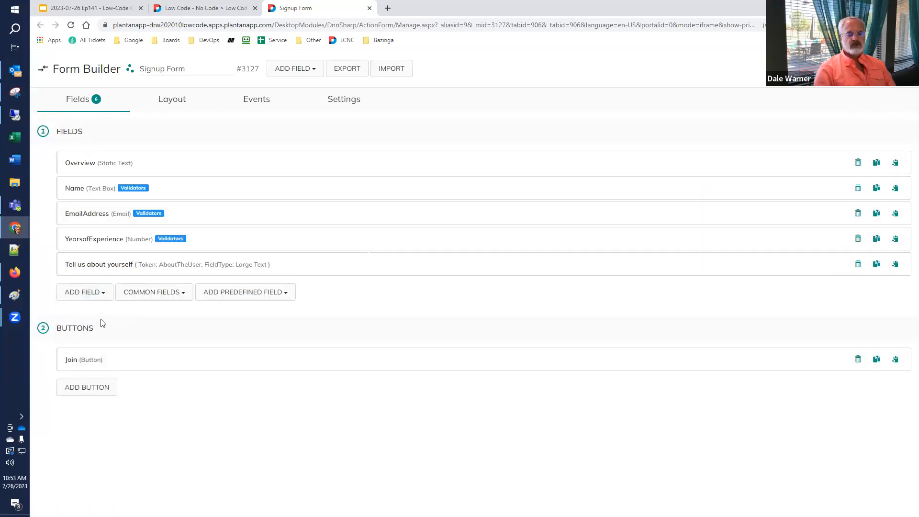
Add a Text > Phone field to the Signup Form and switch to the Layout view.
{"action": "left_click", "coordinate": [103, 292]}
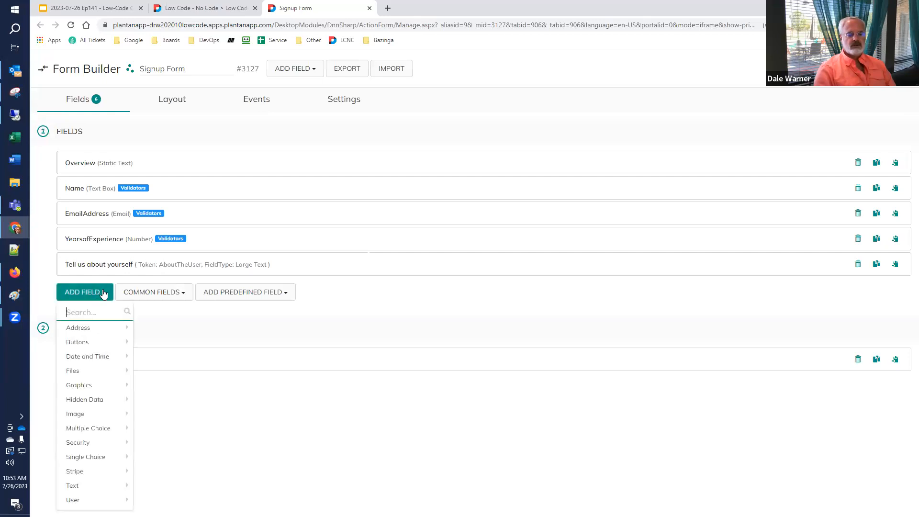
{"action": "mouse_move", "coordinate": [105, 473]}
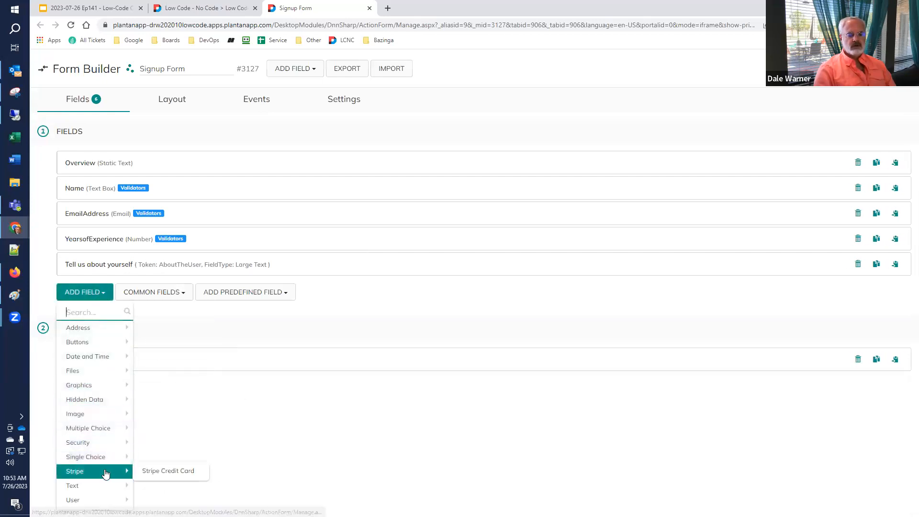
{"action": "scroll", "coordinate": [156, 484], "scroll_direction": "down", "scroll_amount": 1}
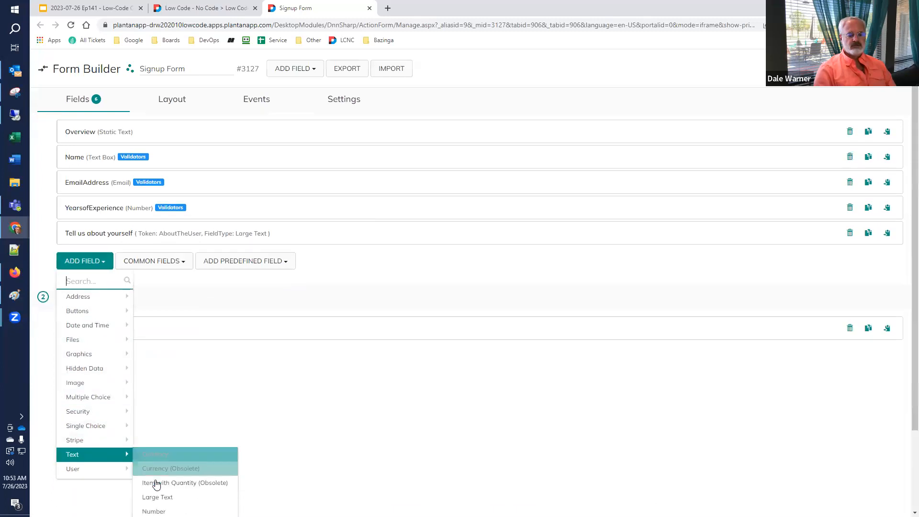
{"action": "scroll", "coordinate": [157, 484], "scroll_direction": "down", "scroll_amount": 2}
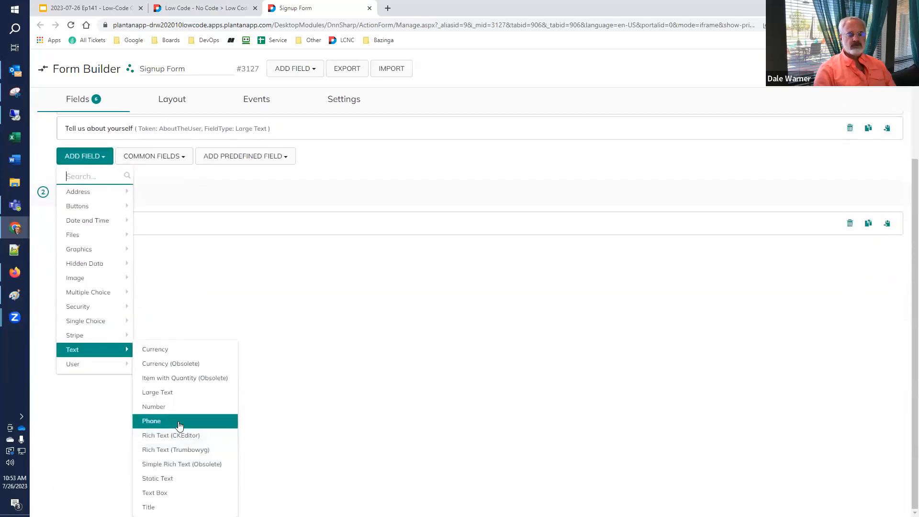
{"action": "left_click", "coordinate": [181, 425]}
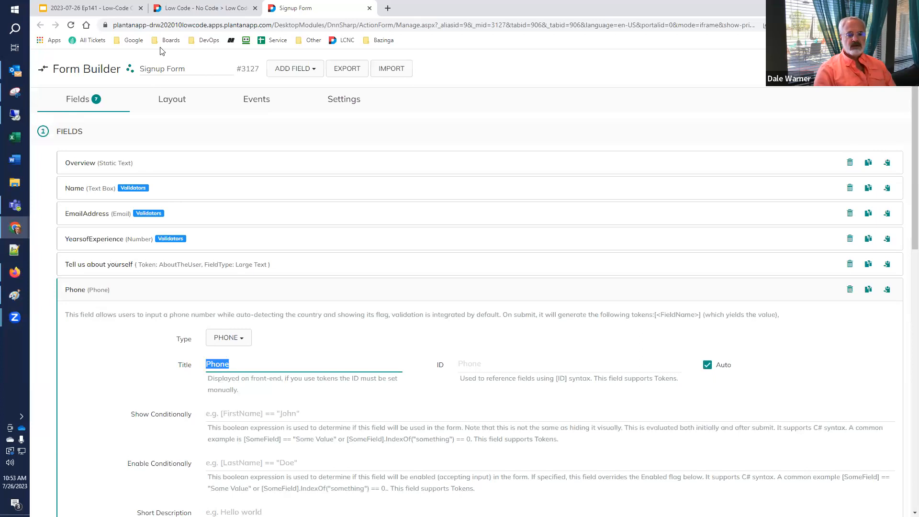
{"action": "left_click", "coordinate": [170, 99]}
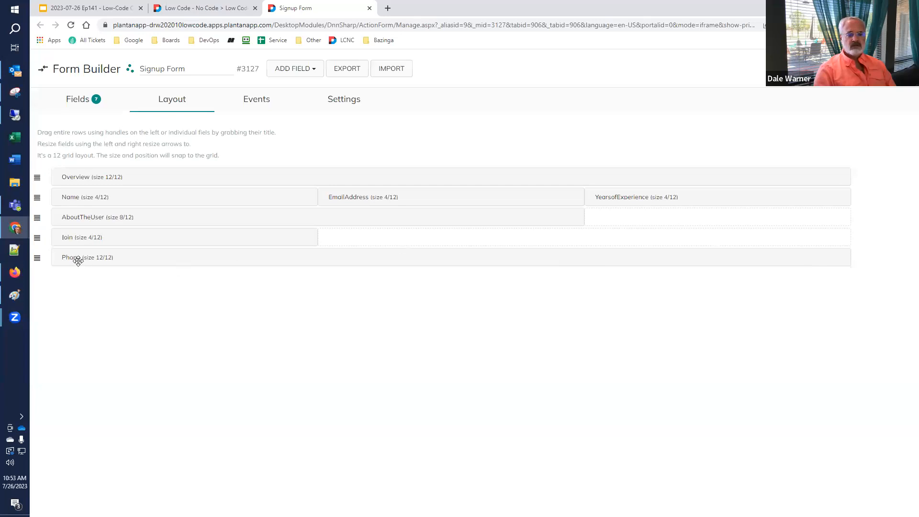
Drag Phone into the empty 4/12 slot beside AboutTheUser, then go back to Fields.
{"action": "left_click_drag", "start_coordinate": [99, 260], "coordinate": [615, 216]}
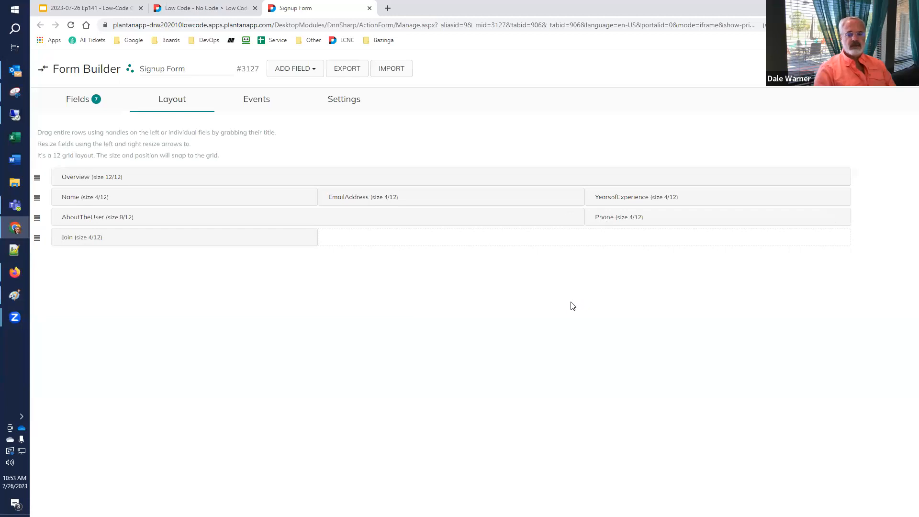
{"action": "left_click", "coordinate": [80, 104]}
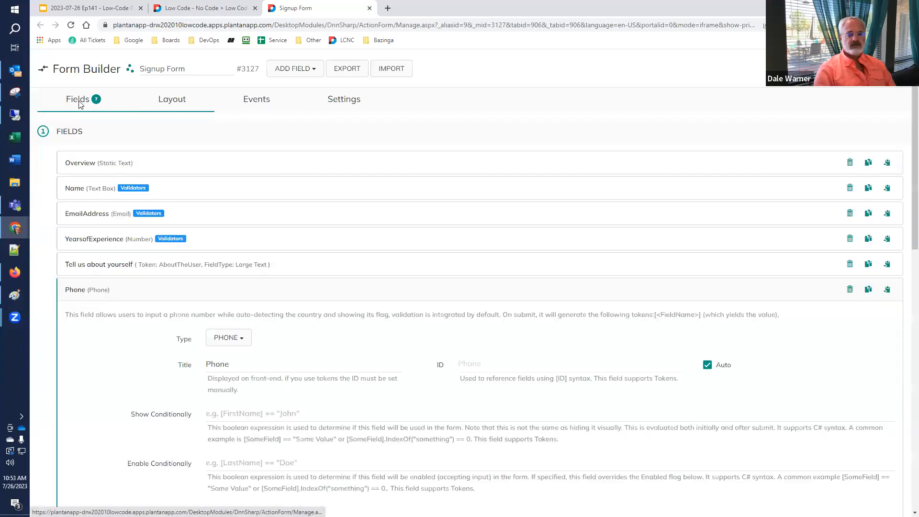
Insert the Phone token into the Join button's notification email body.
{"action": "left_click", "coordinate": [95, 289]}
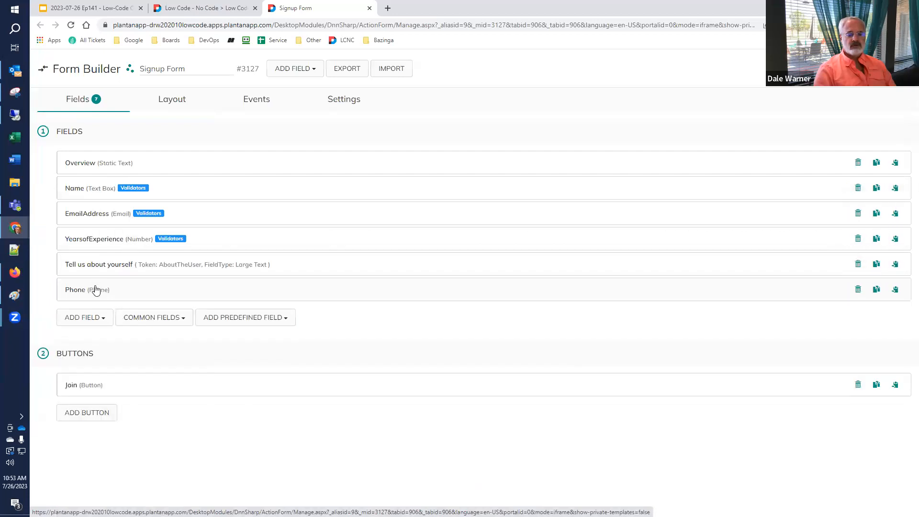
{"action": "left_click", "coordinate": [68, 385]}
{"action": "scroll", "coordinate": [91, 356], "scroll_direction": "down", "scroll_amount": 10}
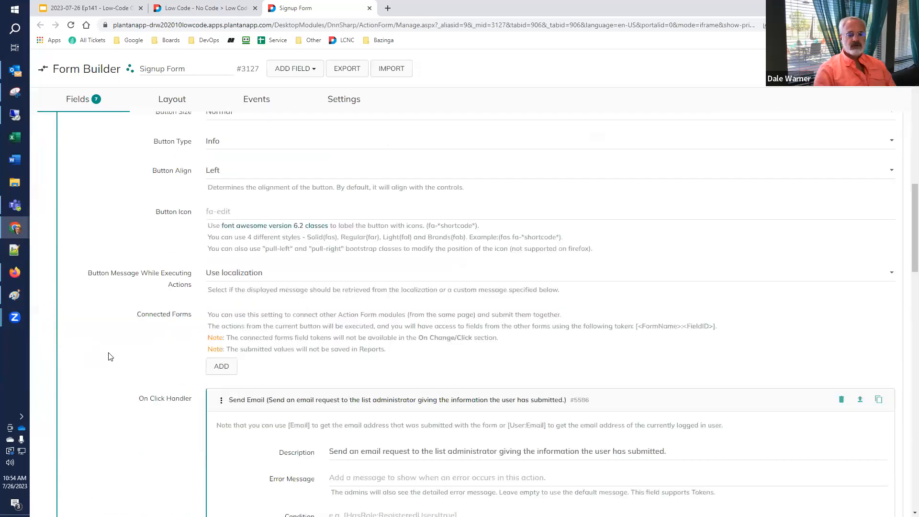
{"action": "scroll", "coordinate": [110, 356], "scroll_direction": "down", "scroll_amount": 20}
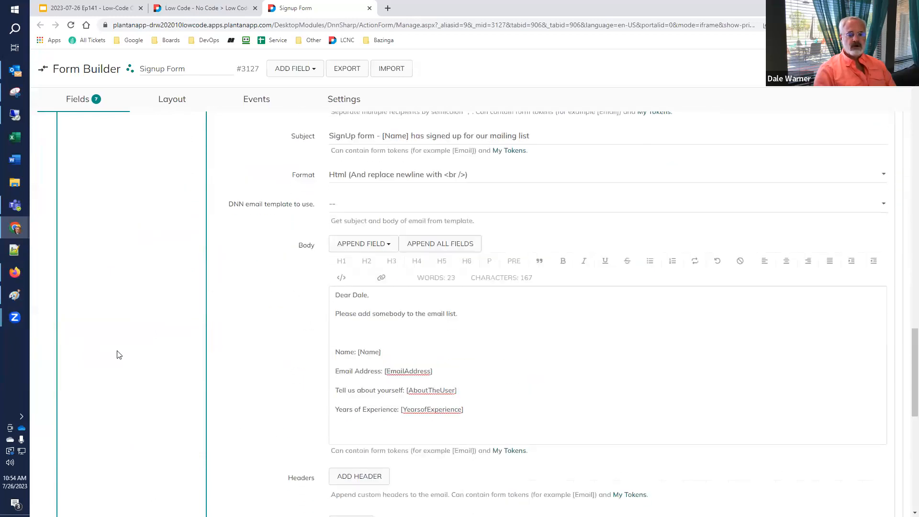
{"action": "left_click", "coordinate": [386, 245]}
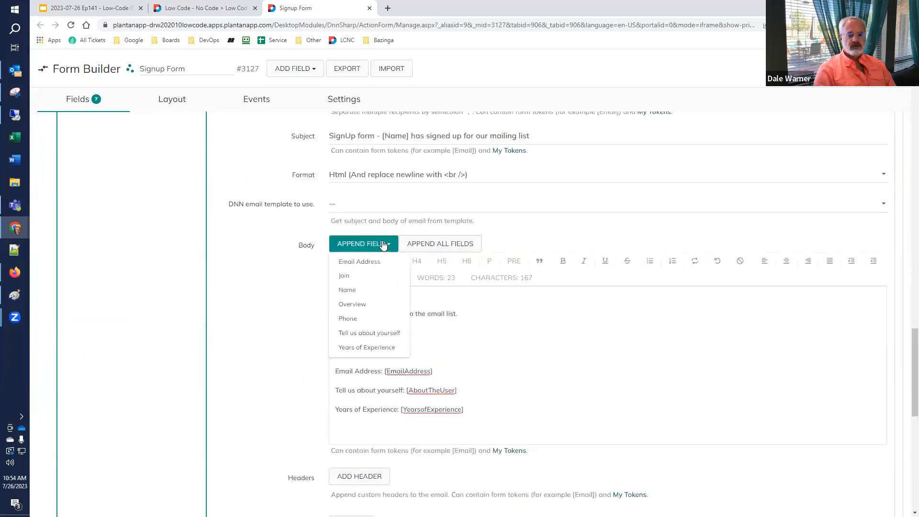
{"action": "left_click", "coordinate": [372, 318]}
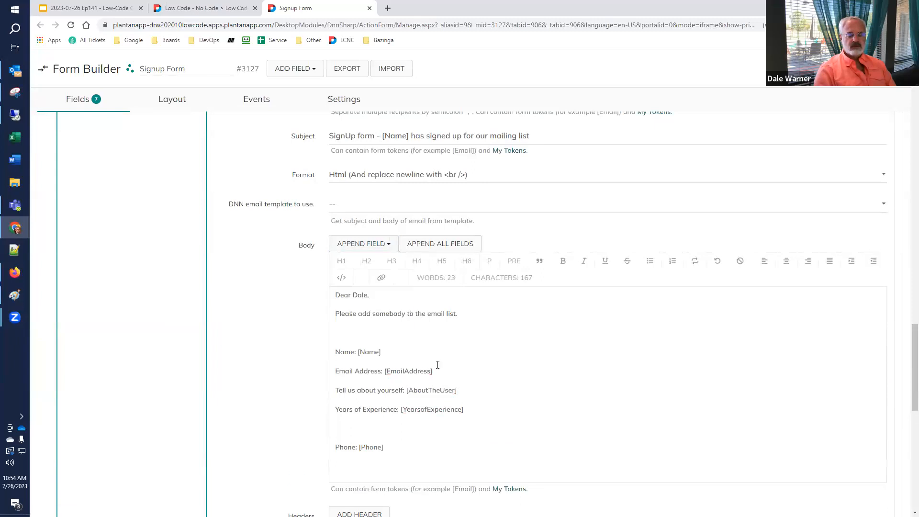
Move the 'Phone: [Phone]' line up above the Tell us about yourself line.
{"action": "left_click", "coordinate": [353, 422]}
{"action": "key", "text": "BackSpace"}
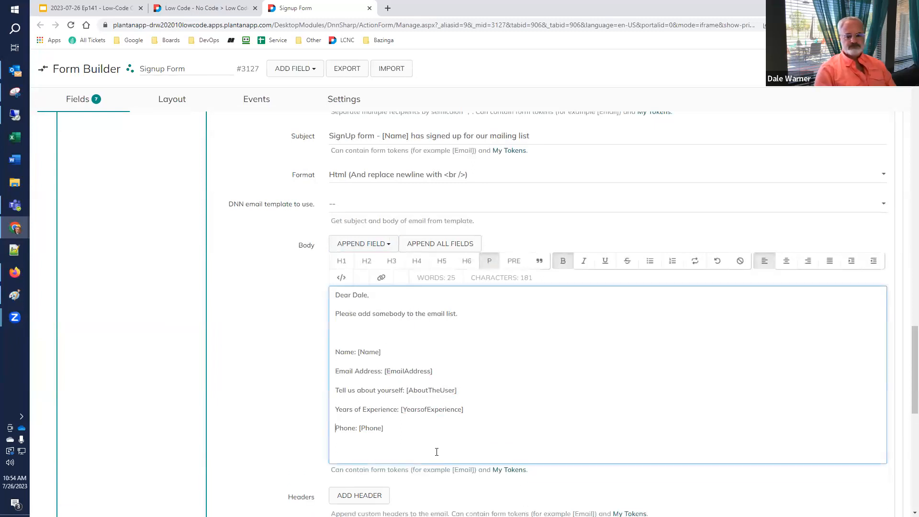
{"action": "key", "text": "shift+End"}
{"action": "key", "text": "ctrl+c"}
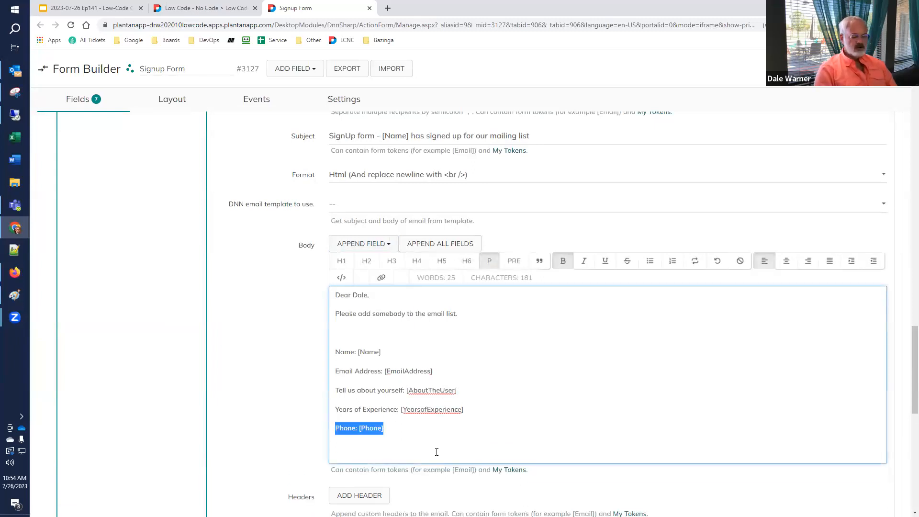
{"action": "key", "text": "BackSpace"}
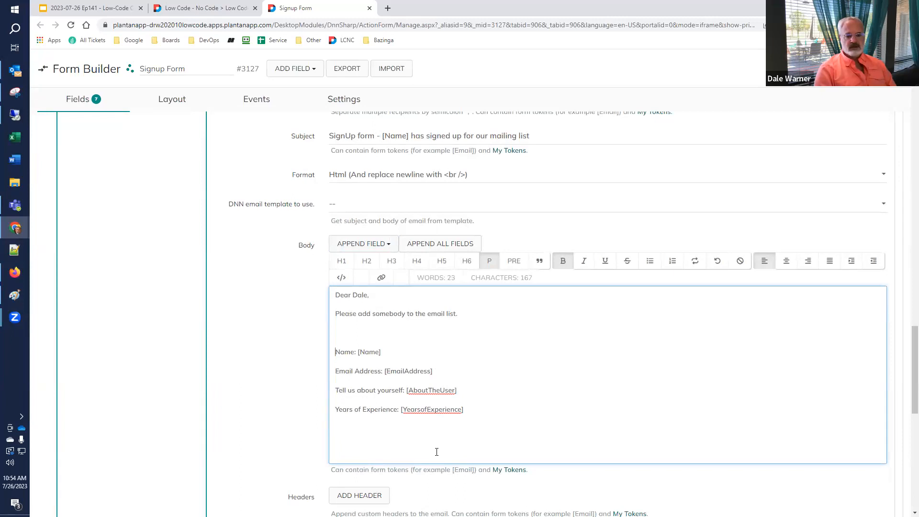
{"action": "key", "text": "Down"}
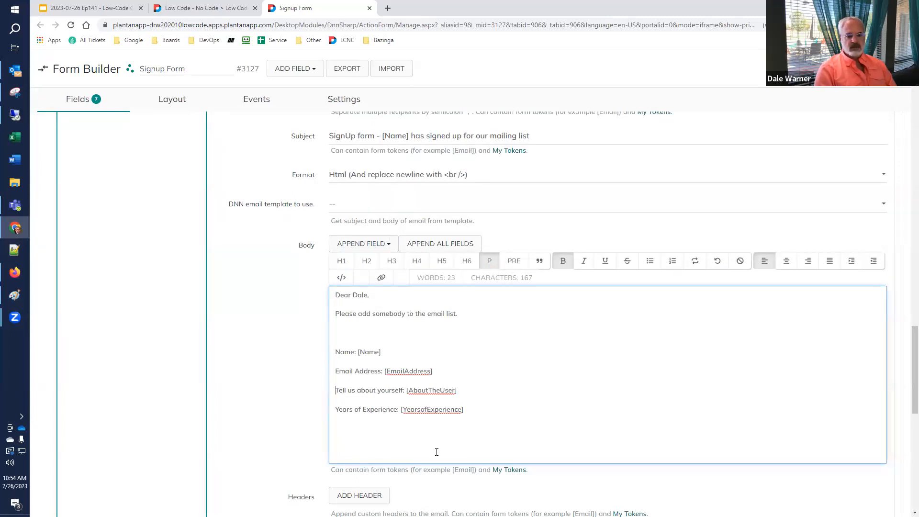
{"action": "key", "text": "Return"}
{"action": "key", "text": "ctrl+v"}
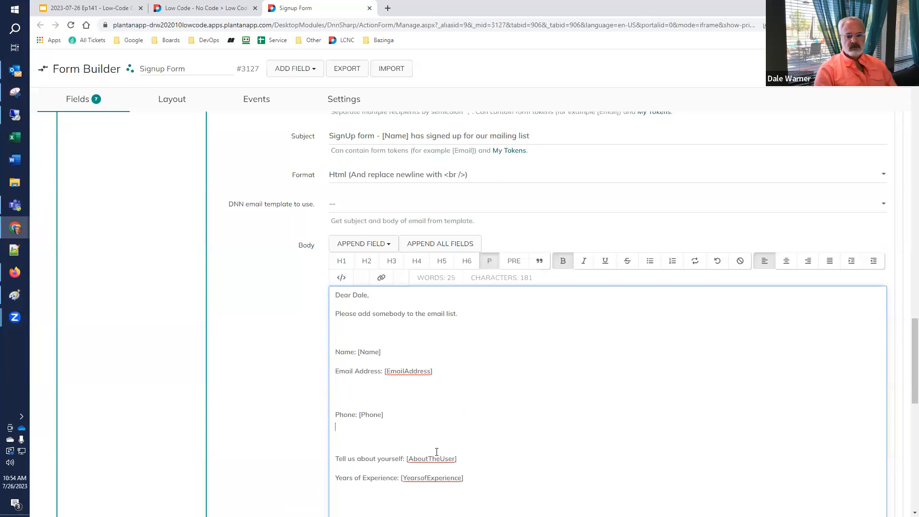
{"action": "key", "text": "BackSpace"}
{"action": "key", "text": "BackSpace"}
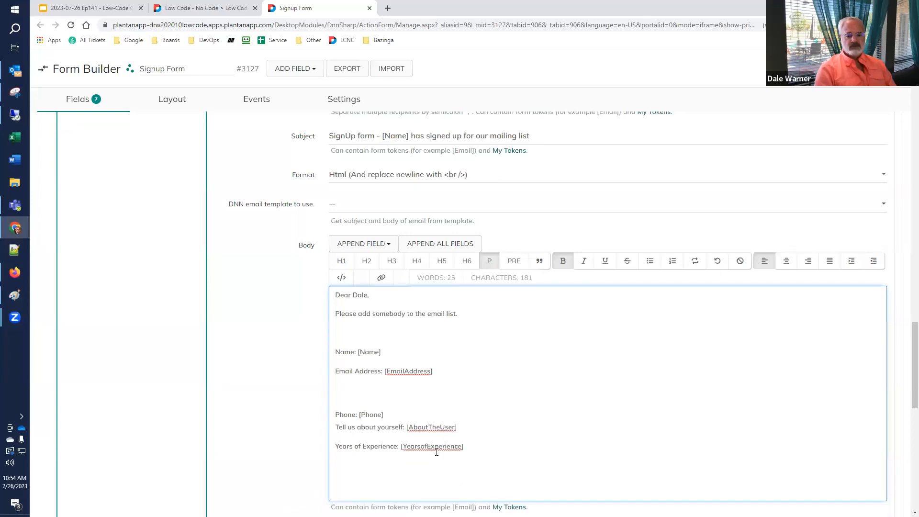
{"action": "key", "text": "BackSpace"}
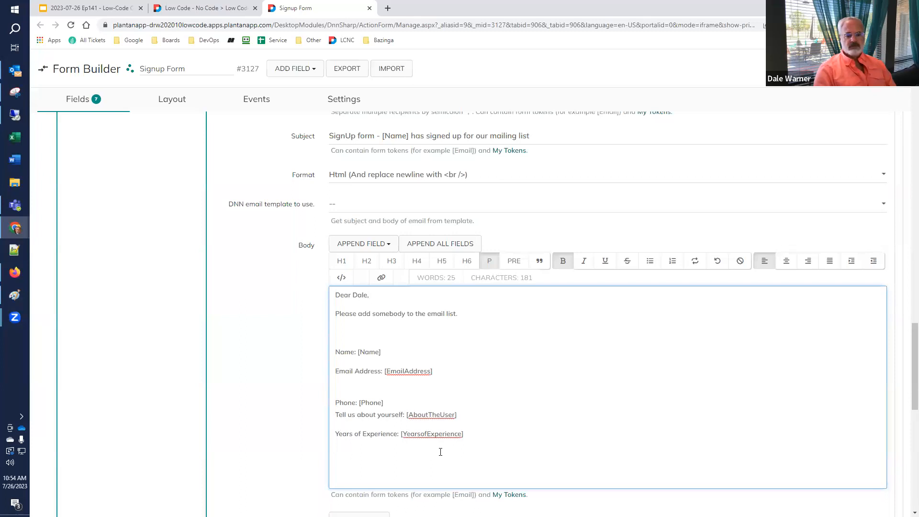
Put 'Tell us about yourself' below Years of Experience and tidy the blank lines.
{"action": "key", "text": "shift+End"}
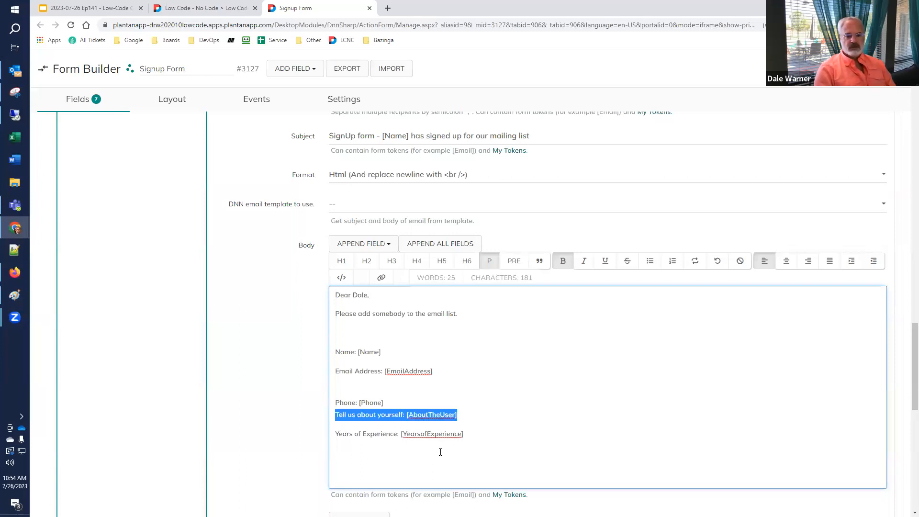
{"action": "key", "text": "Delete"}
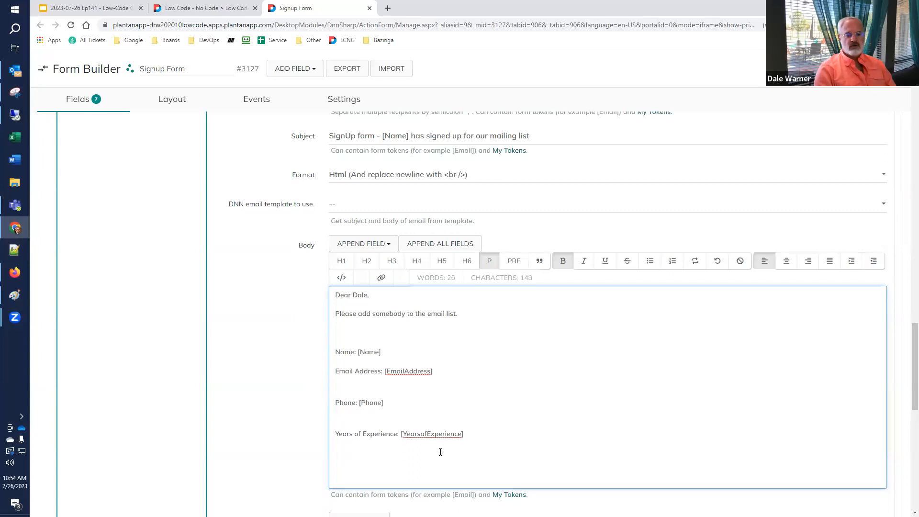
{"action": "key", "text": "BackSpace"}
{"action": "key", "text": "BackSpace"}
{"action": "key", "text": "Return"}
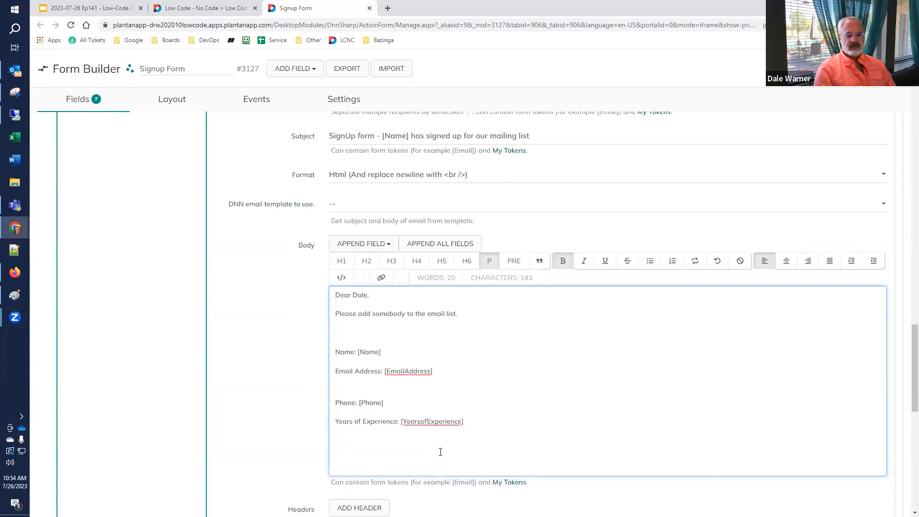
{"action": "key", "text": "ctrl+z"}
{"action": "key", "text": "ctrl+z"}
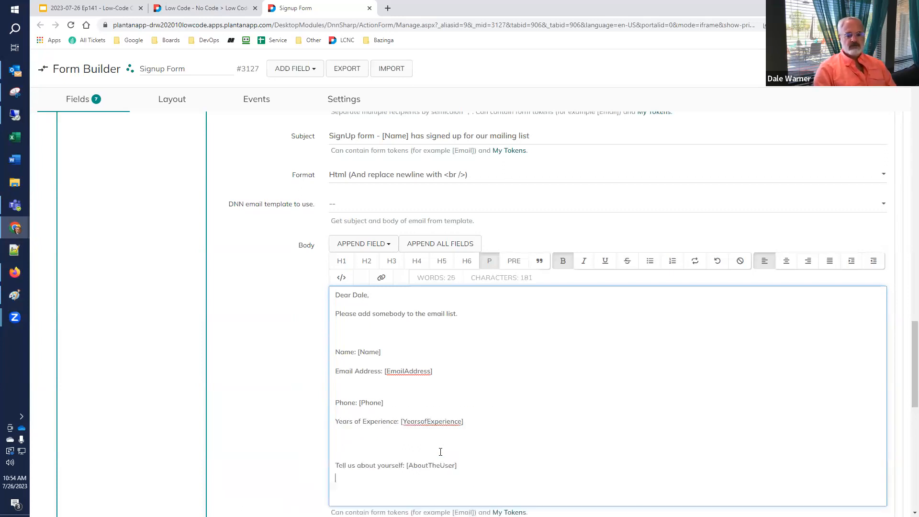
{"action": "key", "text": "BackSpace"}
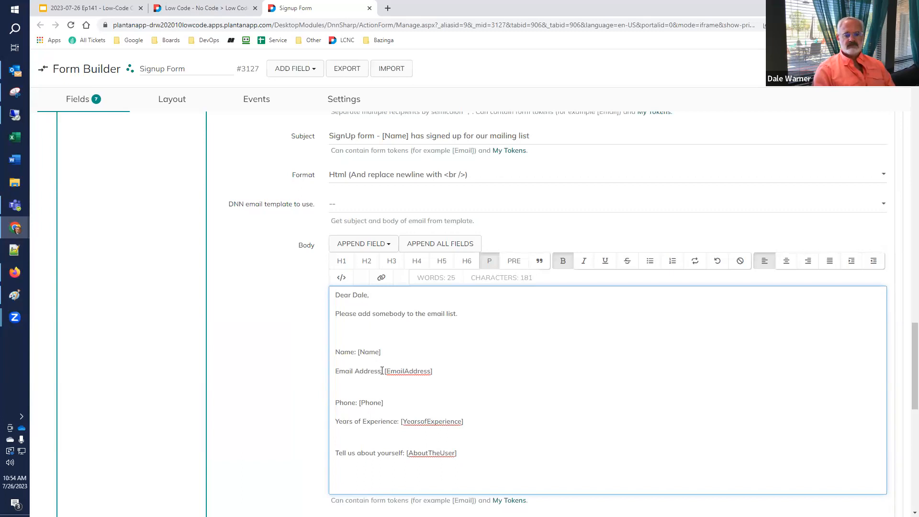
Select the 'Email Address' label, toggle bold, and italicize it.
{"action": "left_click_drag", "start_coordinate": [382, 371], "coordinate": [316, 373]}
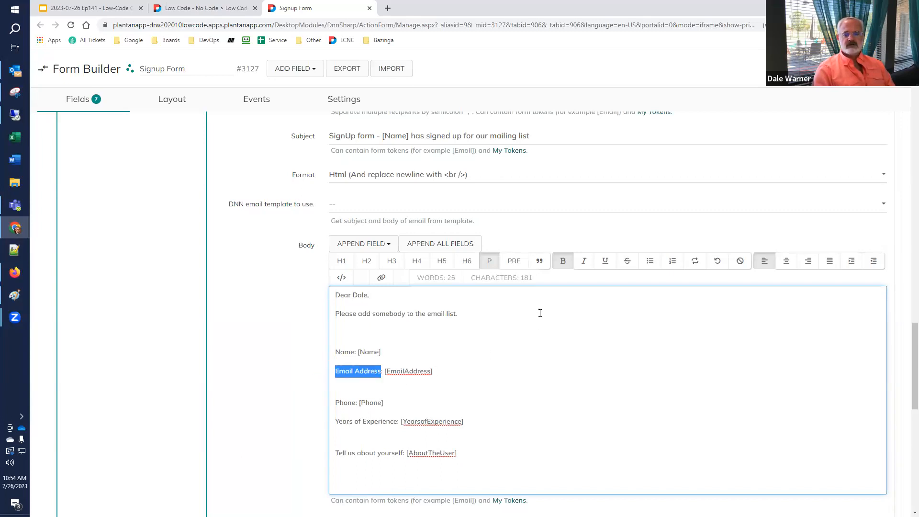
{"action": "left_click", "coordinate": [562, 263]}
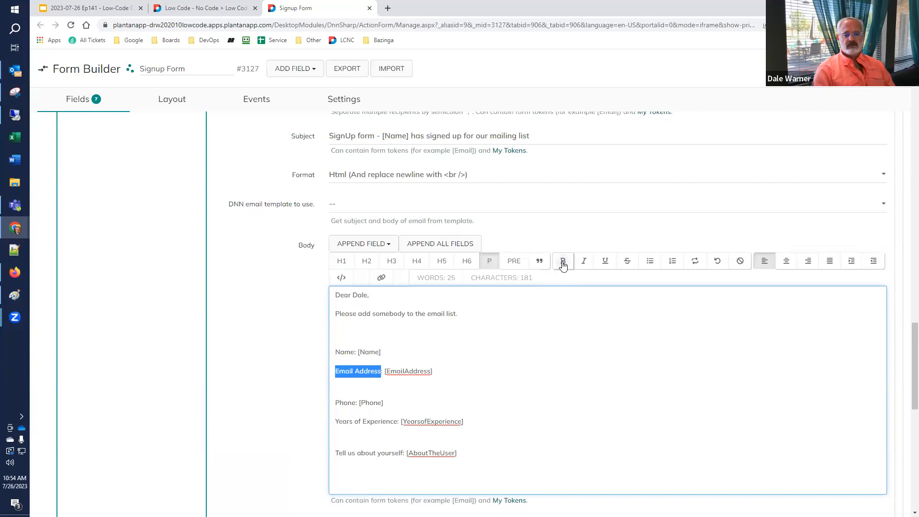
{"action": "left_click", "coordinate": [531, 389]}
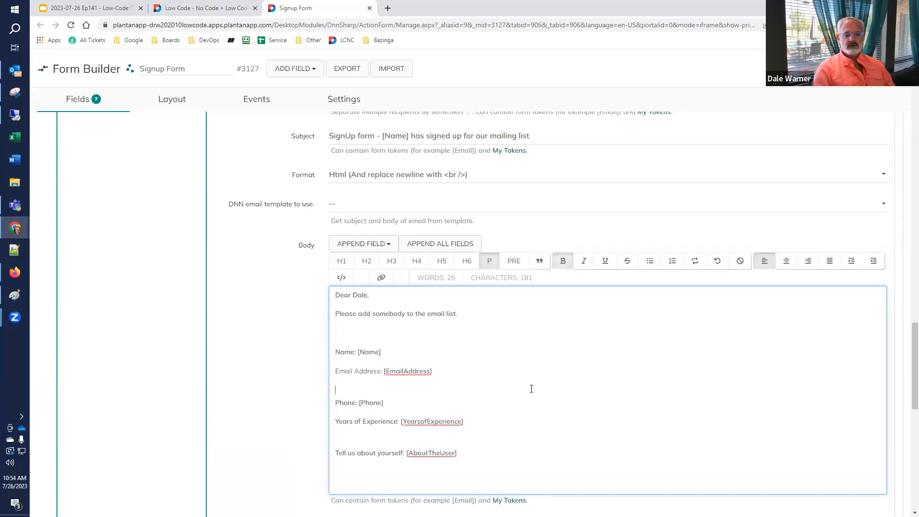
{"action": "double_click", "coordinate": [367, 371]}
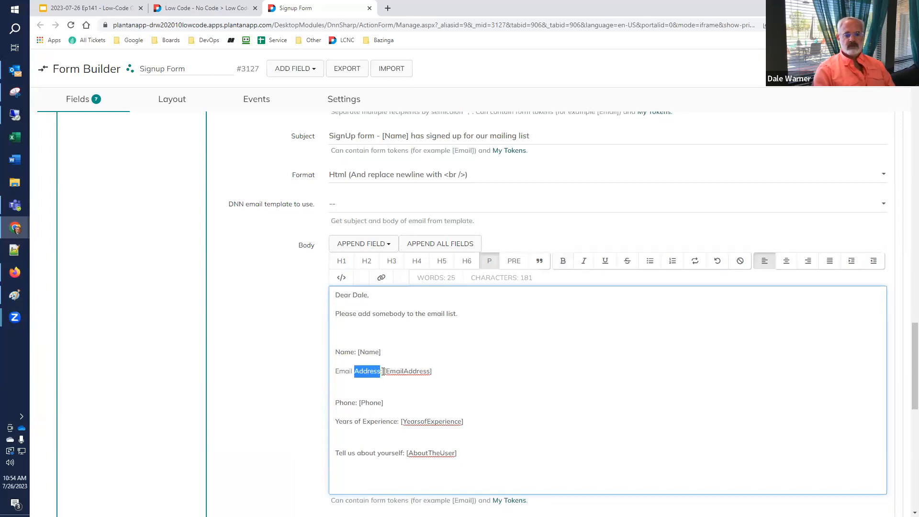
{"action": "key", "text": "Home"}
{"action": "key", "text": "shift+Right"}
{"action": "key", "text": "shift+Right"}
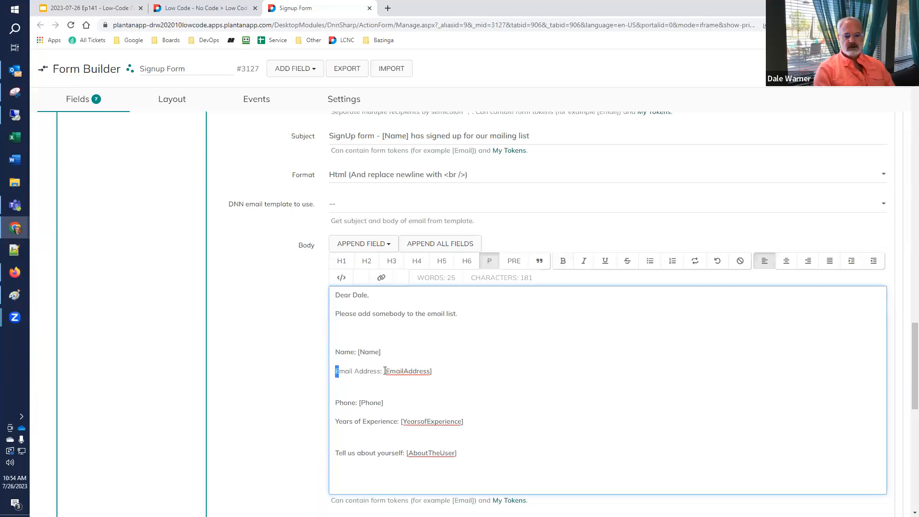
{"action": "key", "text": "shift+Right"}
{"action": "key", "text": "shift+Right"}
{"action": "key", "text": "shift+Right"}
{"action": "key", "text": "shift+Right"}
{"action": "key", "text": "shift+Right"}
{"action": "key", "text": "shift+Right"}
{"action": "key", "text": "shift+Right"}
{"action": "key", "text": "shift+Right"}
{"action": "key", "text": "shift+Right"}
{"action": "key", "text": "shift+Right"}
{"action": "key", "text": "shift+Right"}
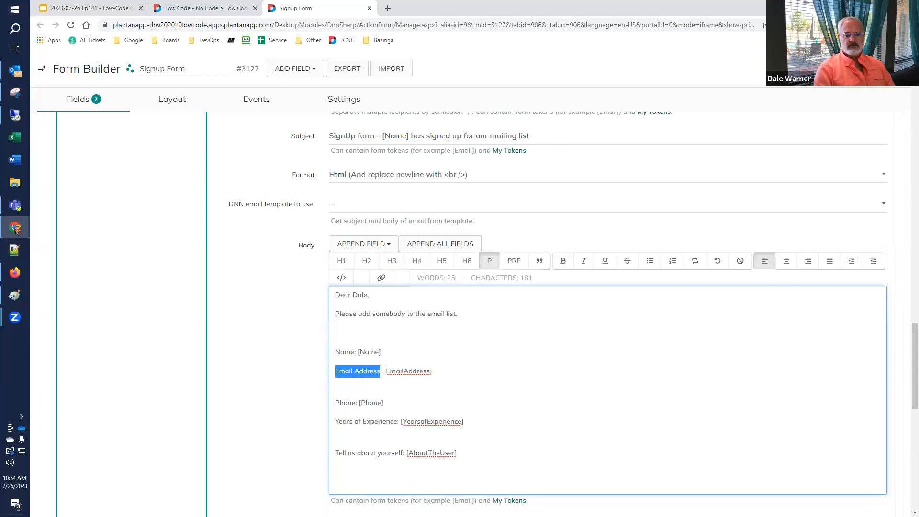
{"action": "left_click", "coordinate": [562, 261]}
{"action": "key", "text": "ctrl+i"}
{"action": "left_click", "coordinate": [368, 388]}
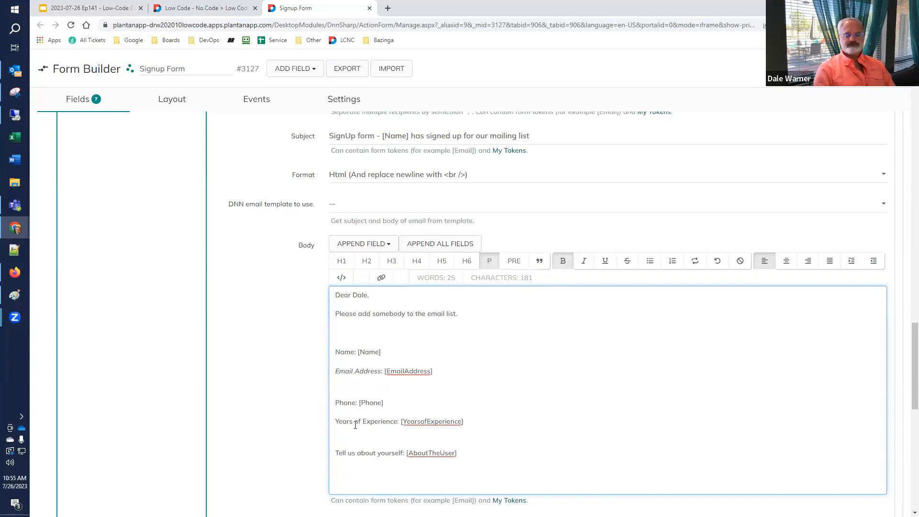
Reload the live form and type a 10-digit number into Phone with Afghanistan still selected.
{"action": "left_click", "coordinate": [838, 68]}
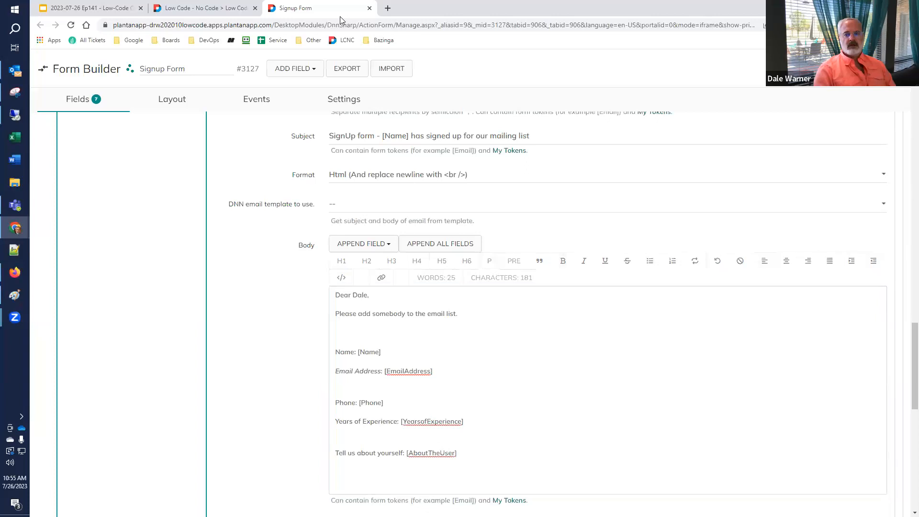
{"action": "left_click", "coordinate": [200, 9]}
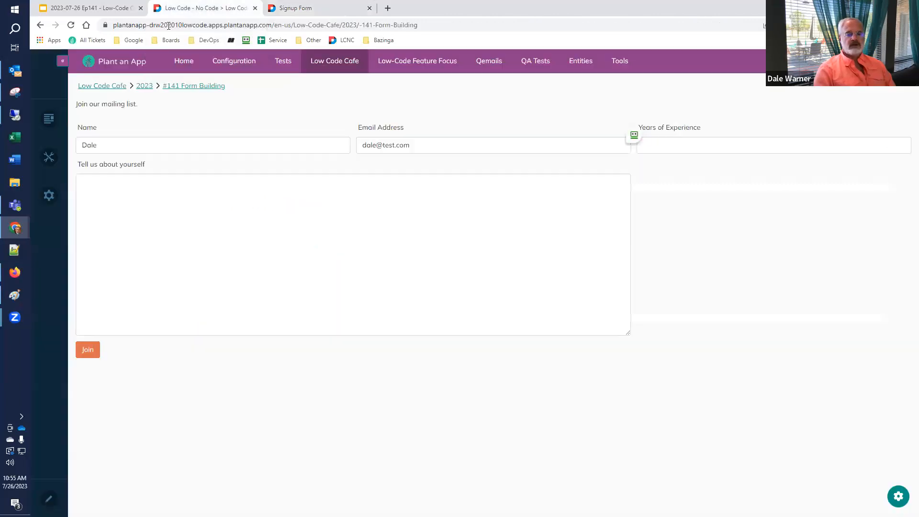
{"action": "left_click", "coordinate": [70, 24]}
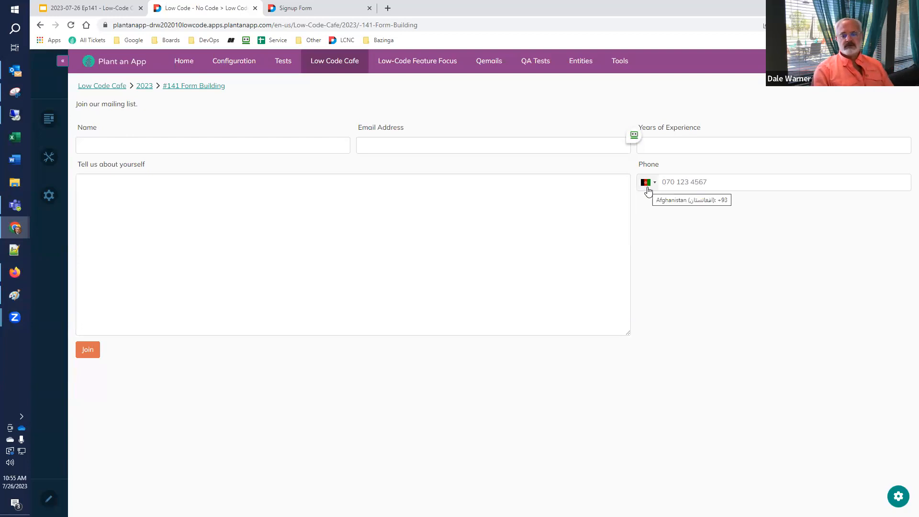
{"action": "left_click", "coordinate": [645, 186]}
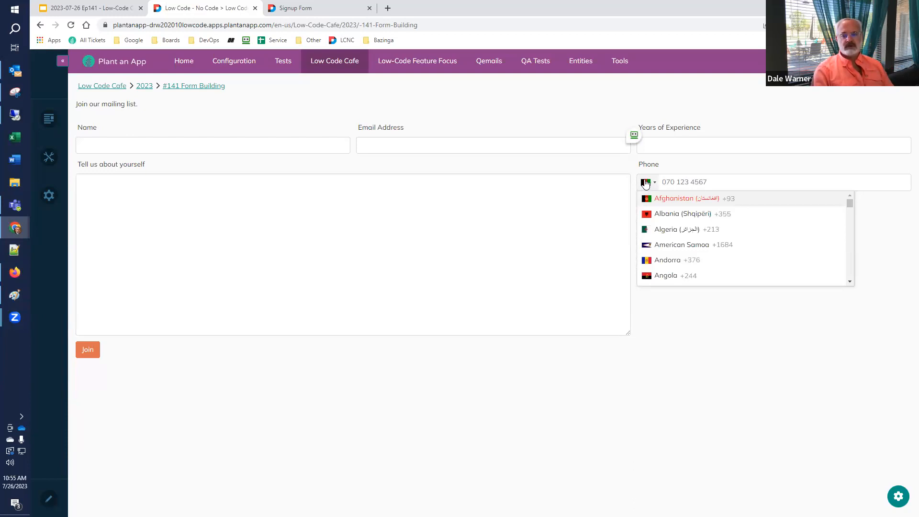
{"action": "left_click", "coordinate": [644, 182]}
{"action": "left_click", "coordinate": [744, 181]}
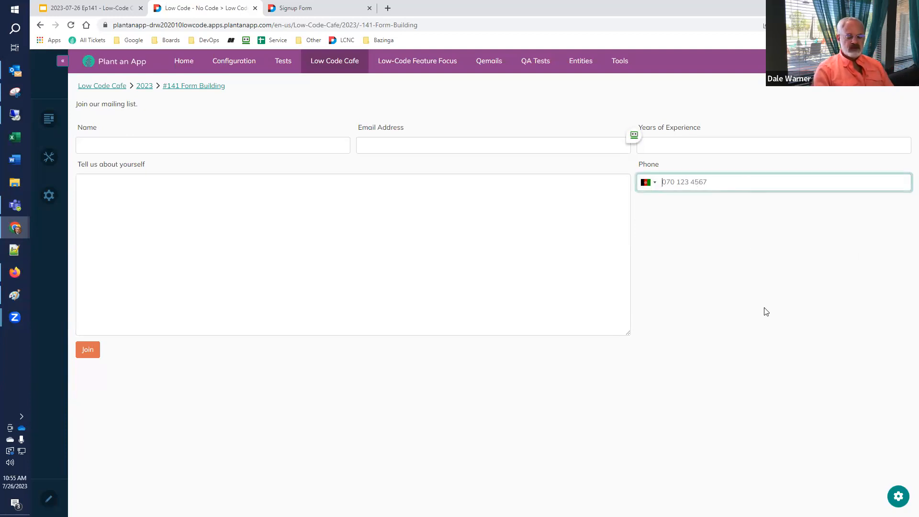
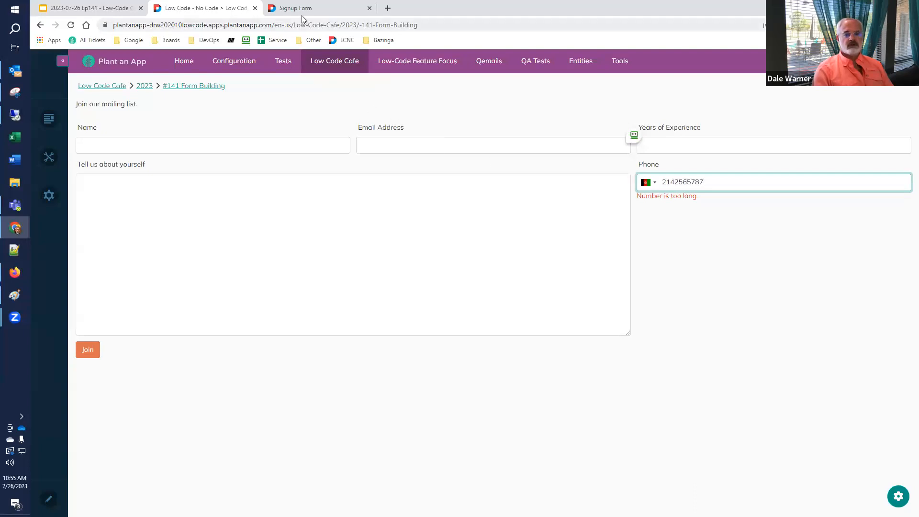
Enter US as the Phone field's Initial Country in the Signup Form builder.
{"action": "left_click", "coordinate": [302, 8]}
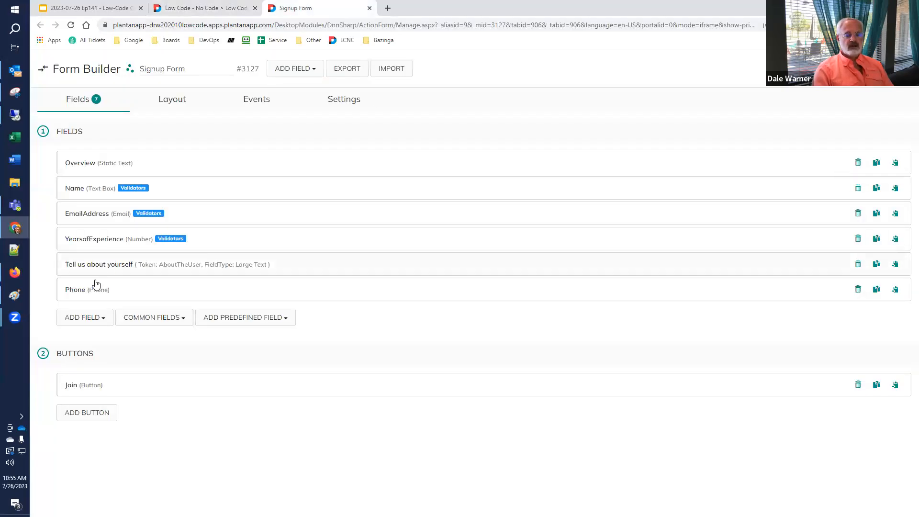
{"action": "left_click", "coordinate": [78, 292]}
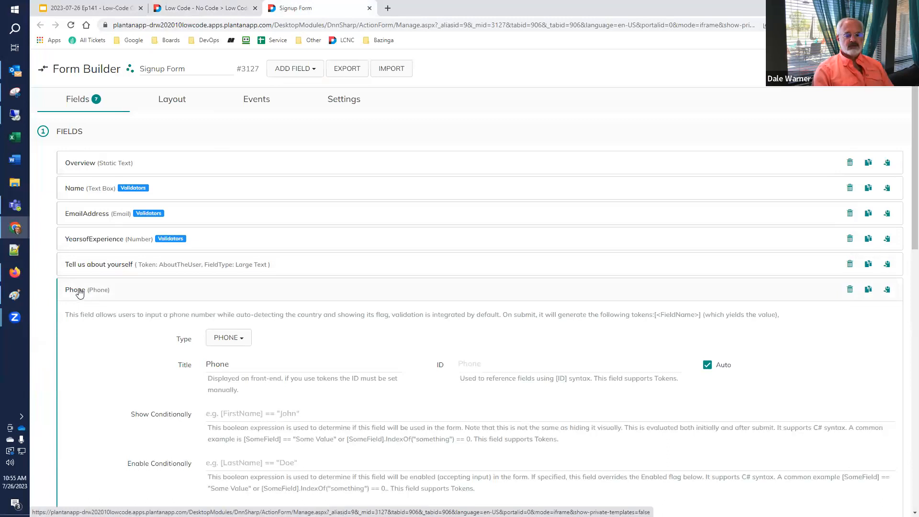
{"action": "scroll", "coordinate": [80, 290], "scroll_direction": "down", "scroll_amount": 4}
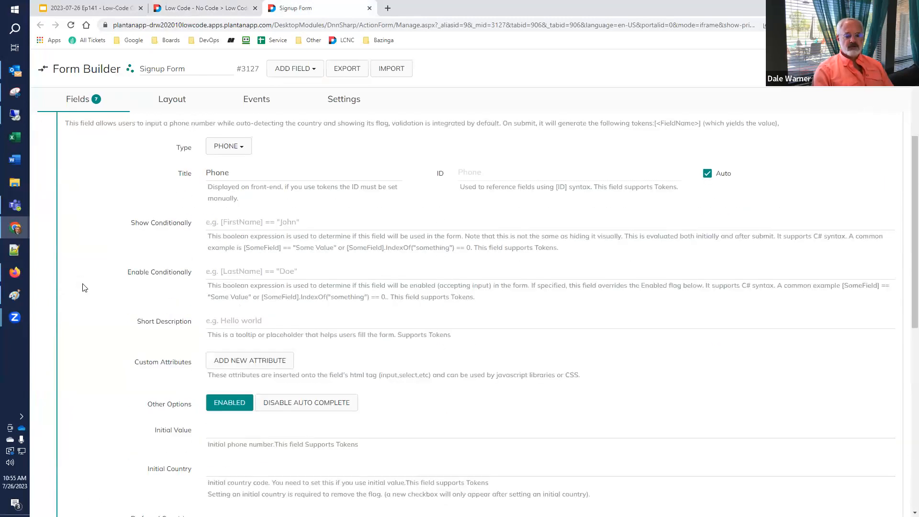
{"action": "scroll", "coordinate": [82, 287], "scroll_direction": "down", "scroll_amount": 3}
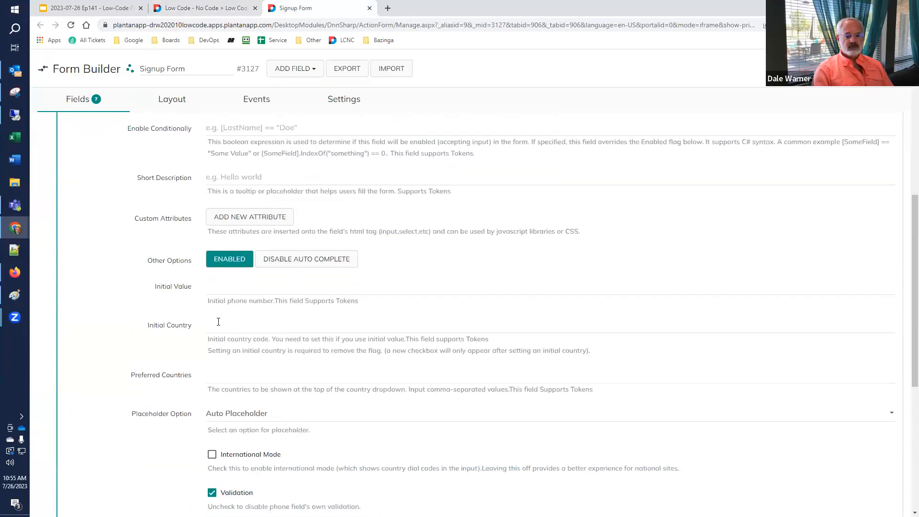
{"action": "left_click", "coordinate": [218, 321]}
{"action": "type", "text": "US"}
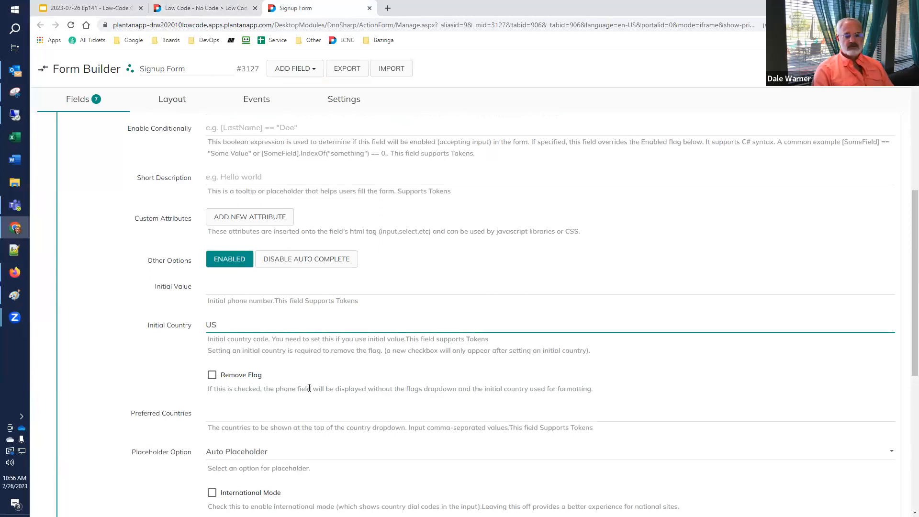
{"action": "left_click", "coordinate": [168, 8]}
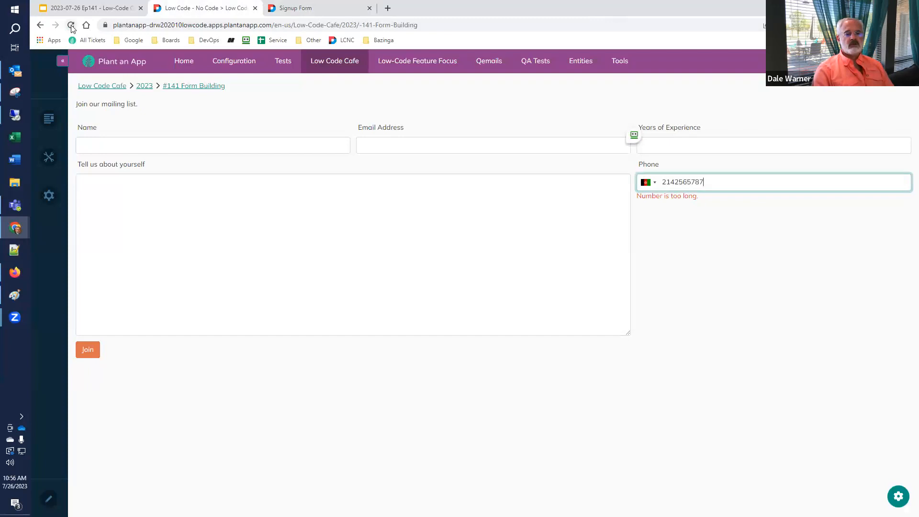
Reload the live form and enter a US-format number, which the Phone field now accepts.
{"action": "left_click", "coordinate": [71, 25]}
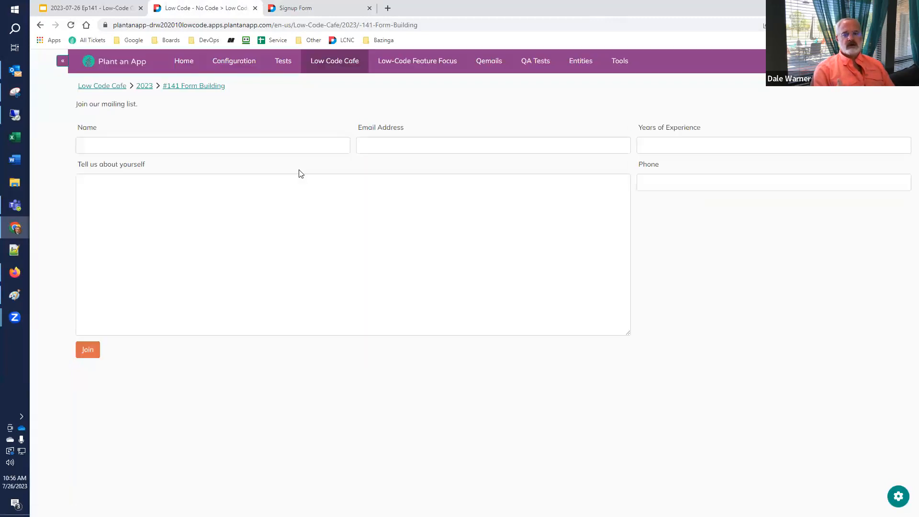
{"action": "left_click", "coordinate": [666, 183]}
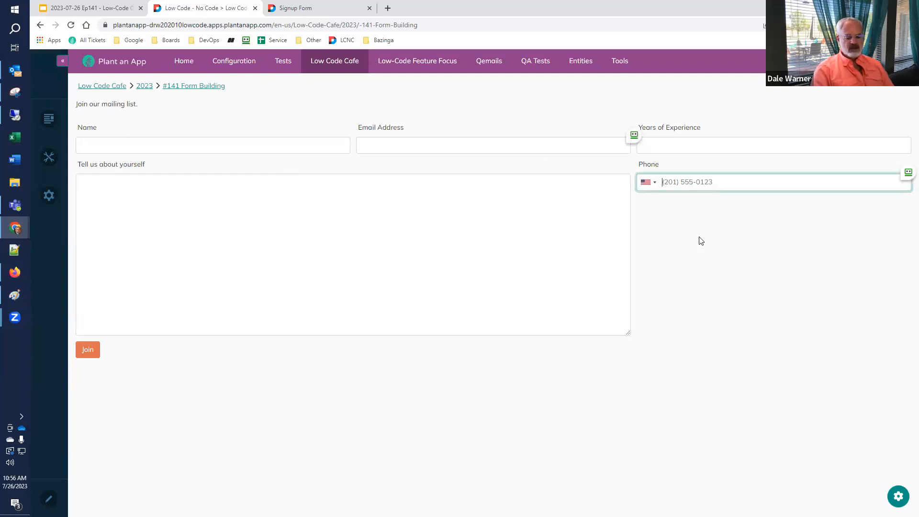
{"action": "type", "text": "800) 555-1212"}
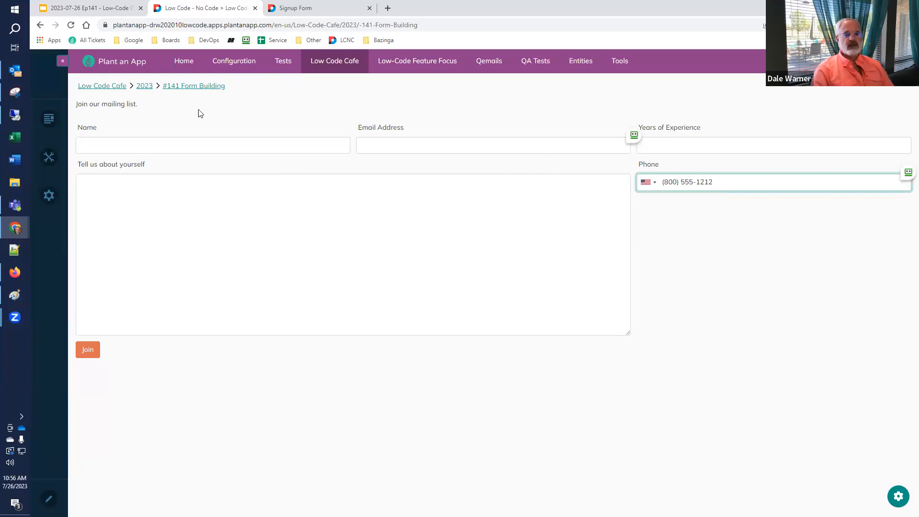
{"action": "left_click", "coordinate": [103, 11]}
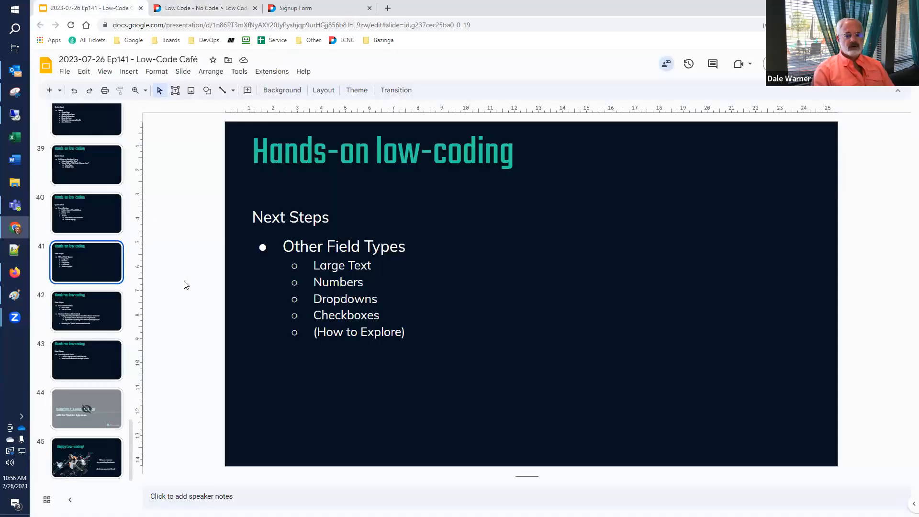